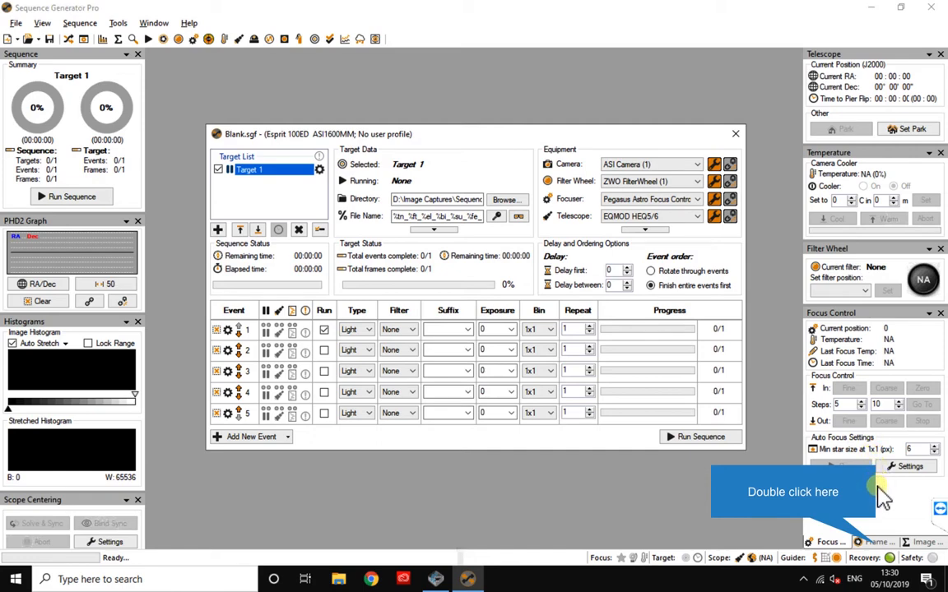
- Look through the Frame and Focus and Image Statistics modules, finishing on Focus Control
double_click(877, 545)
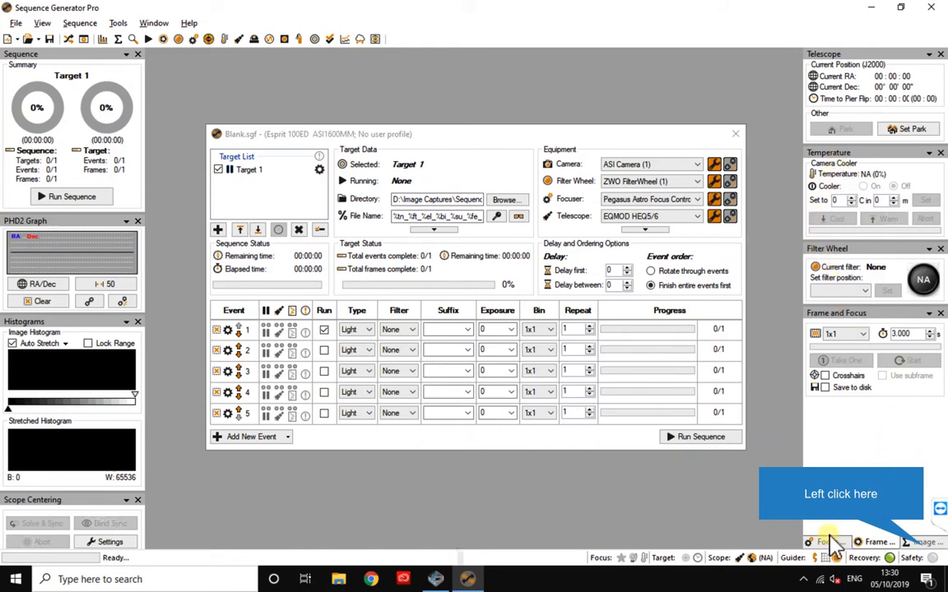
left_click(925, 543)
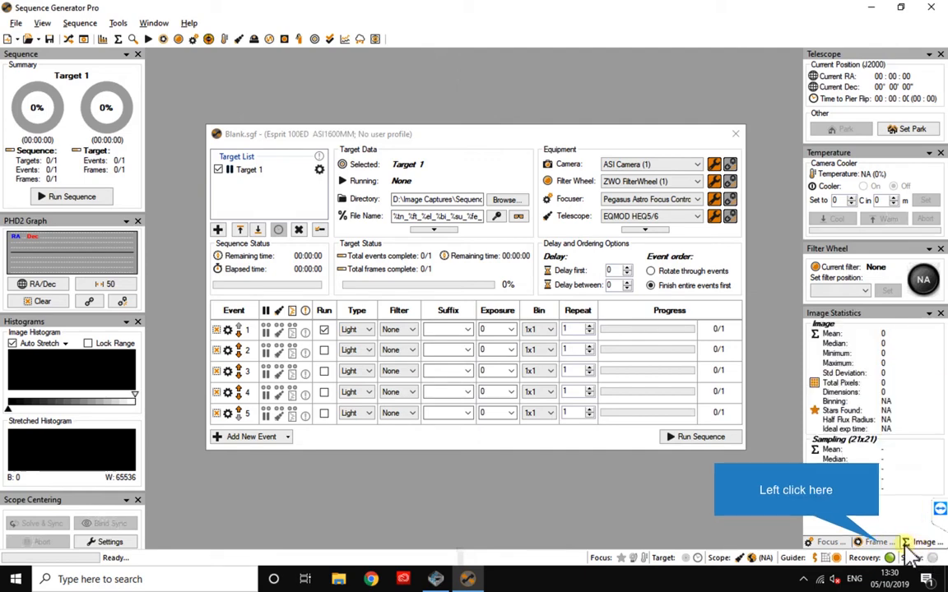
left_click(876, 543)
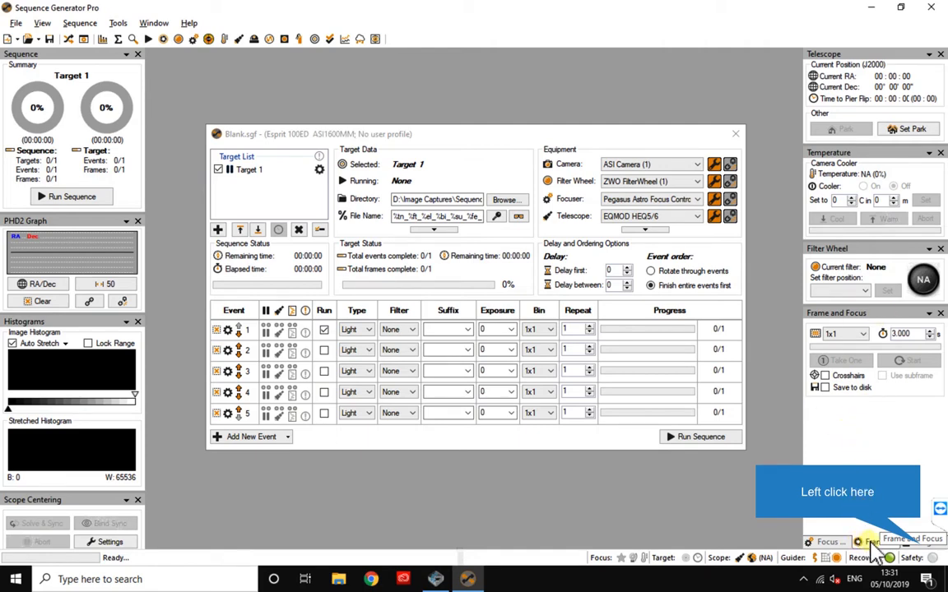
left_click(922, 543)
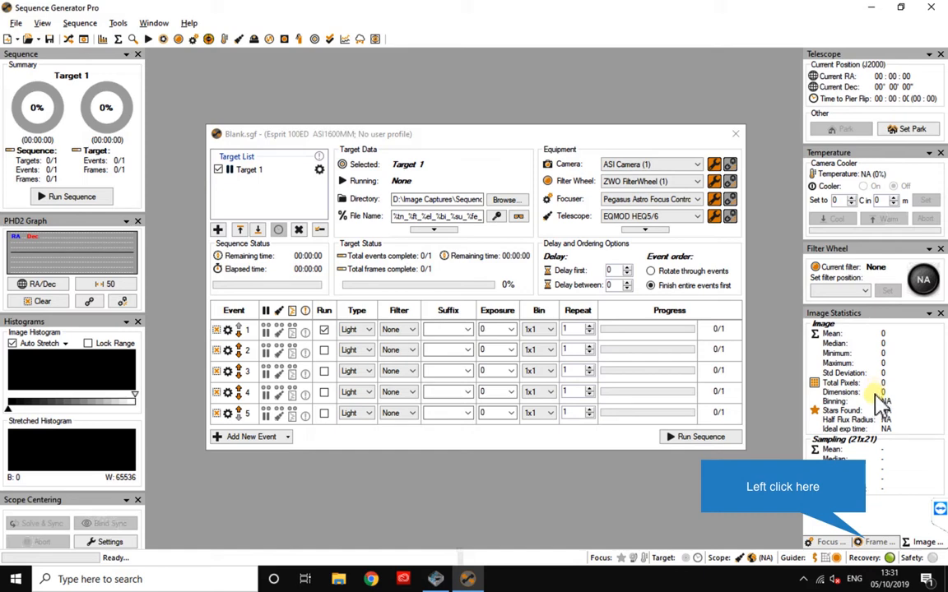
left_click(874, 543)
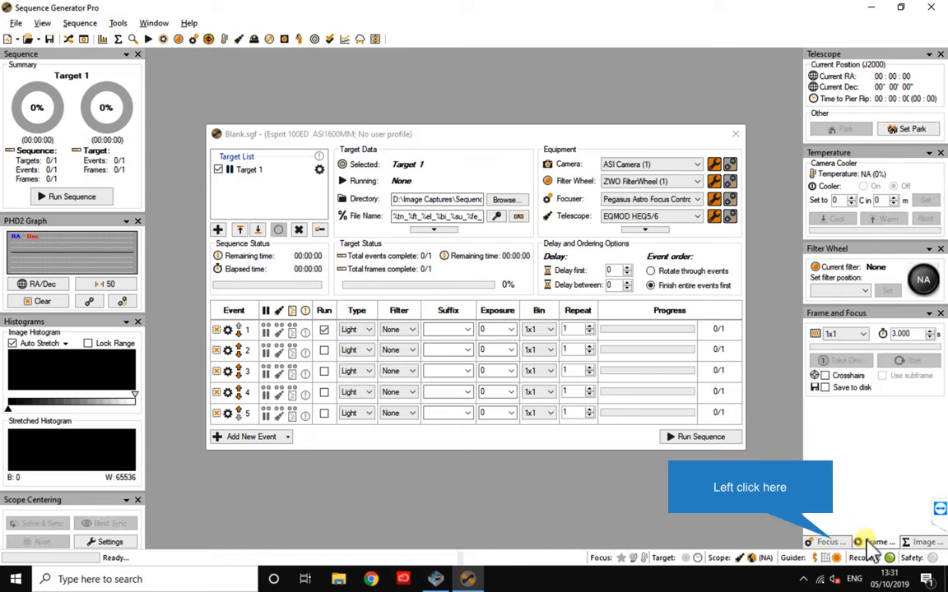
left_click(833, 543)
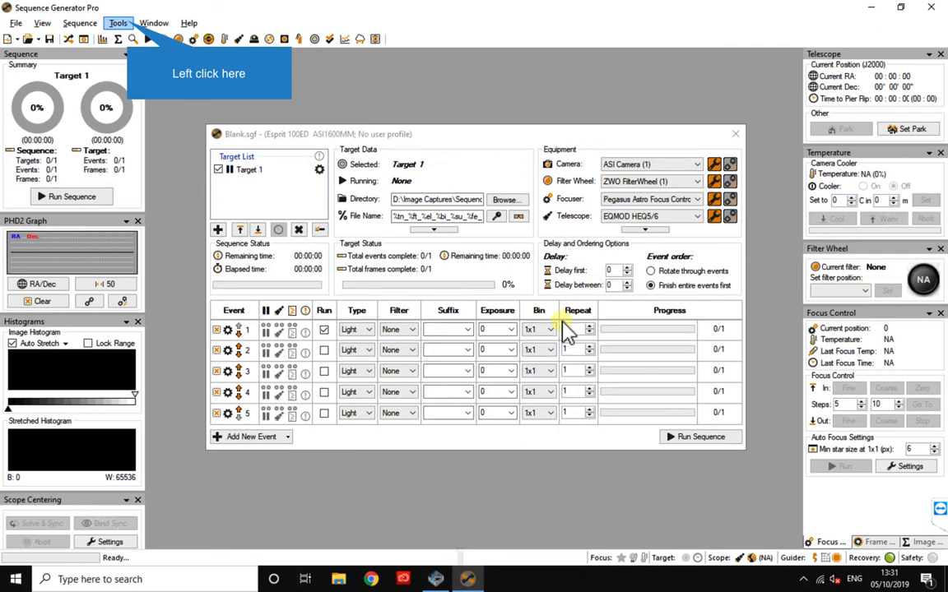
- Review the observer and site details of the saved Home user profile in the User Profile Manager and accept them
left_click(122, 23)
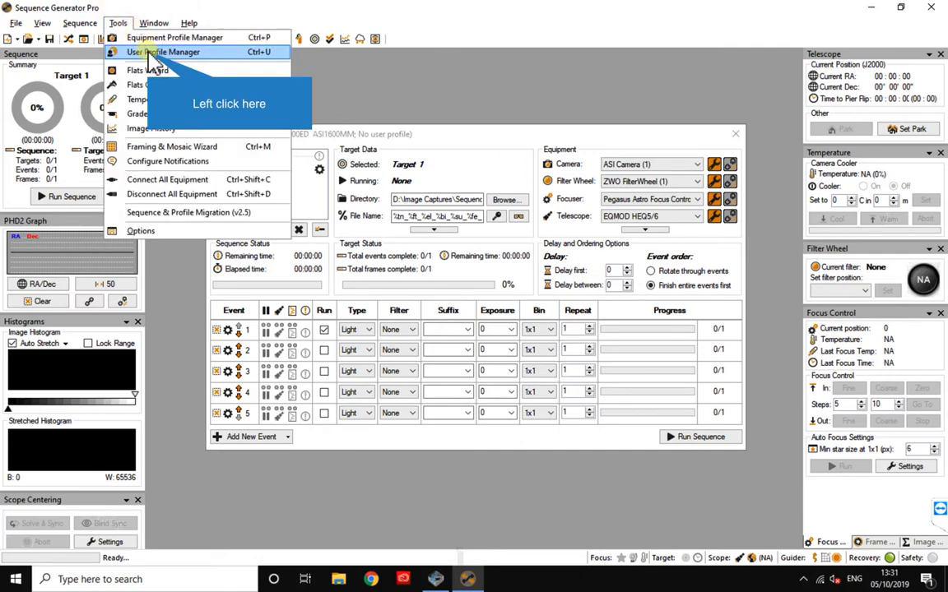
left_click(145, 52)
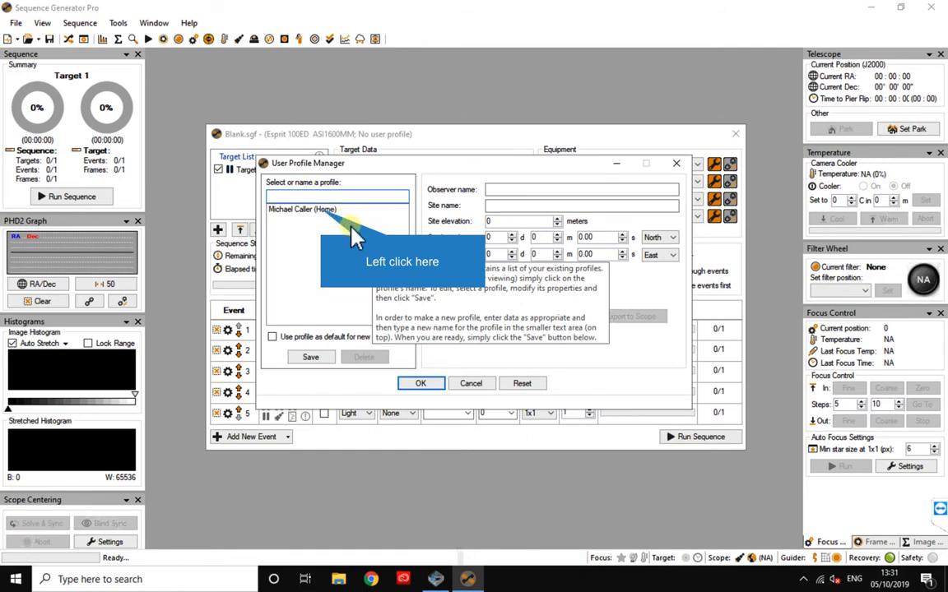
left_click(319, 209)
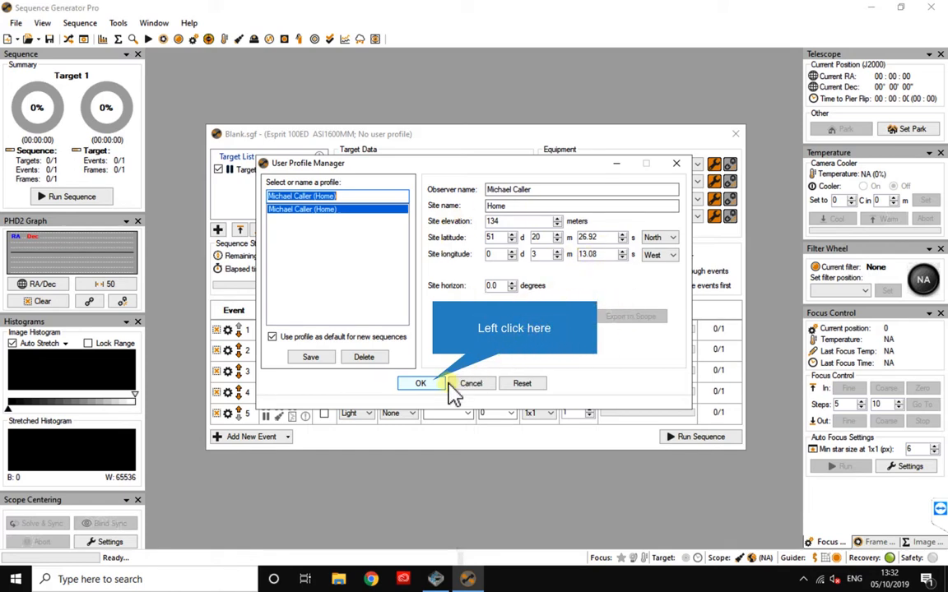
left_click(418, 383)
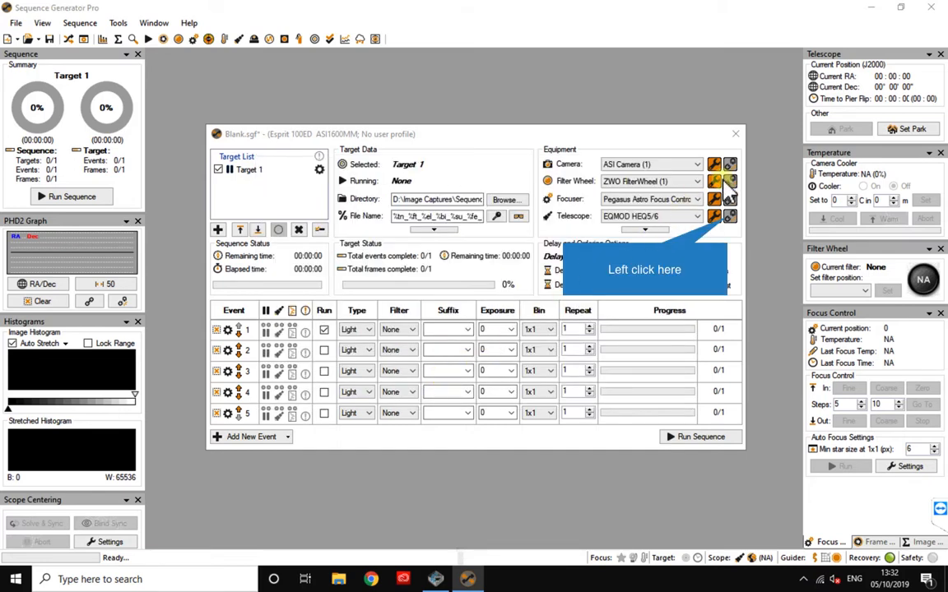
- Connect the EQMOD HEQ5/6 telescope and import its site location into the Home user profile
left_click(730, 216)
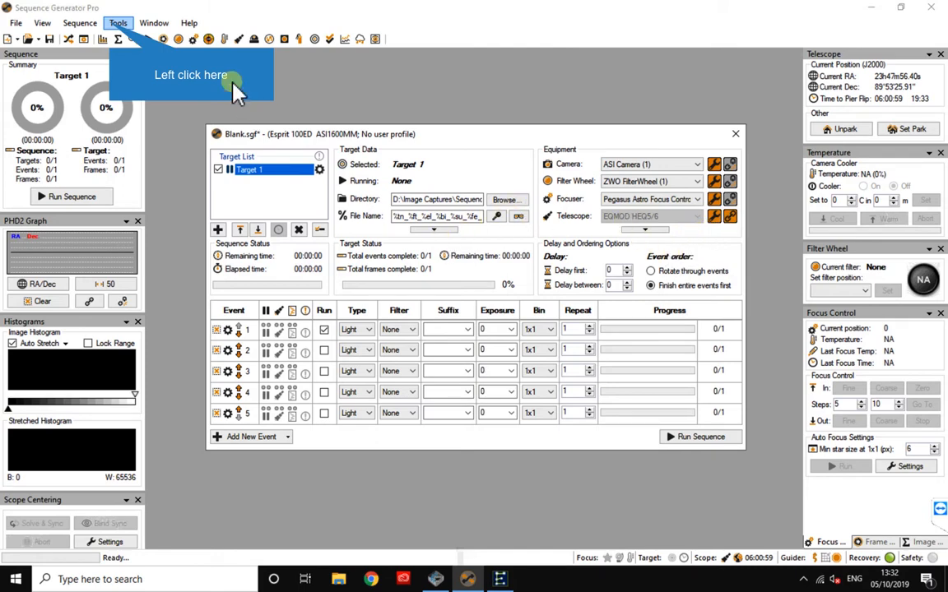
left_click(118, 23)
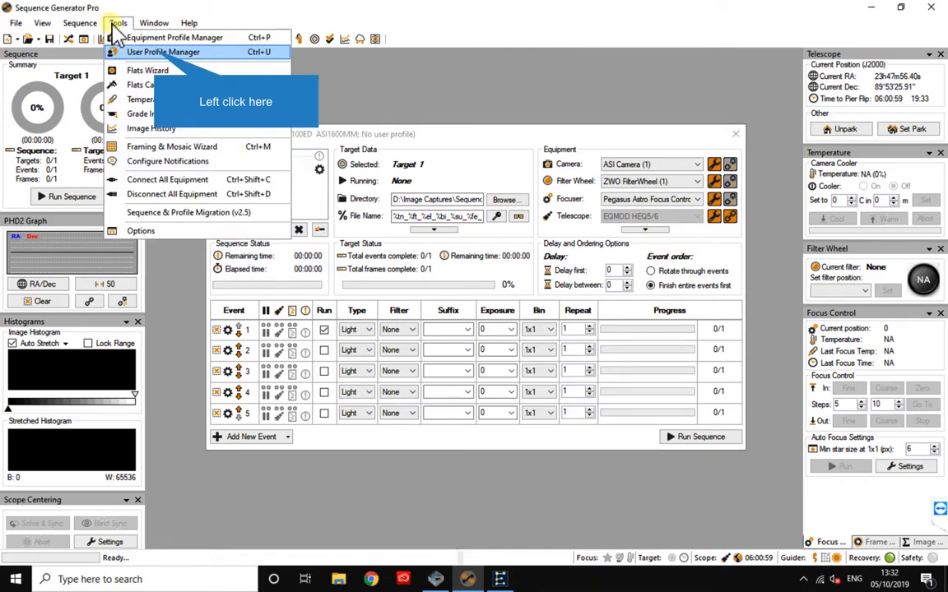
left_click(156, 56)
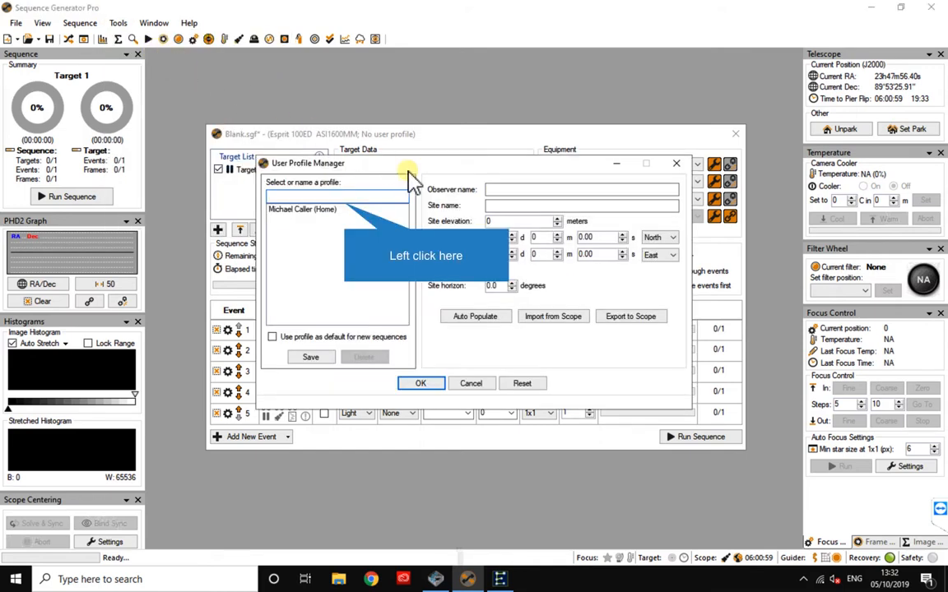
left_click(312, 209)
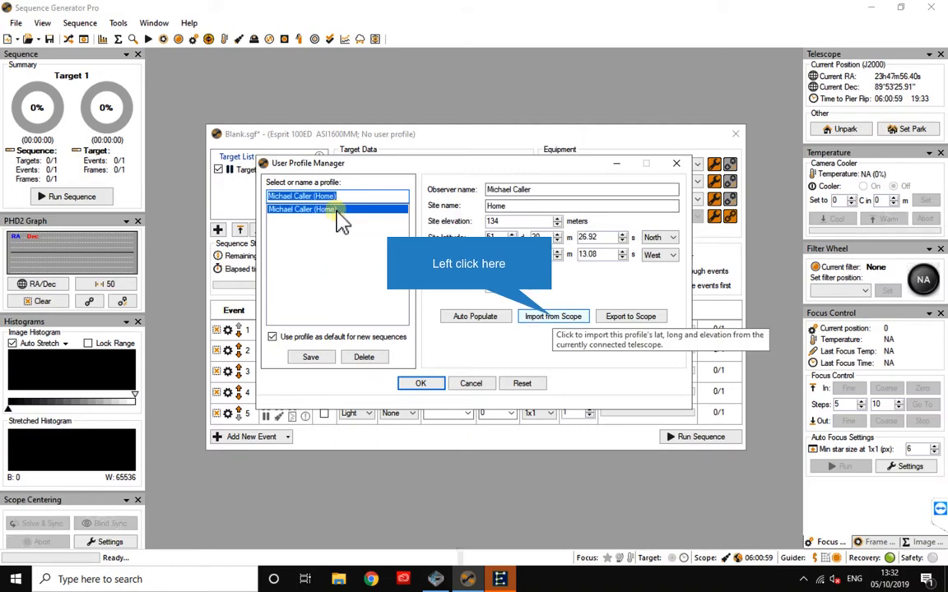
left_click(555, 321)
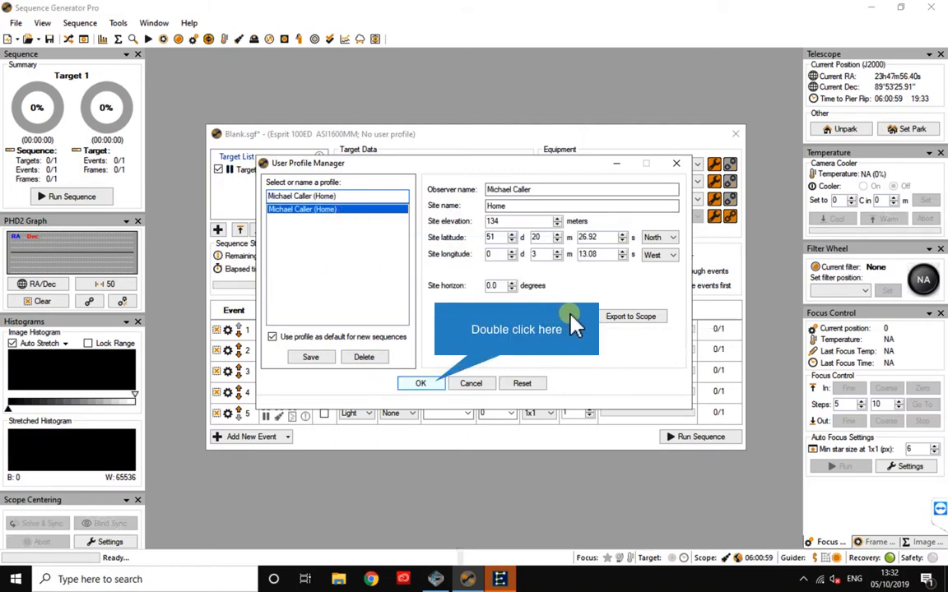
left_click(421, 384)
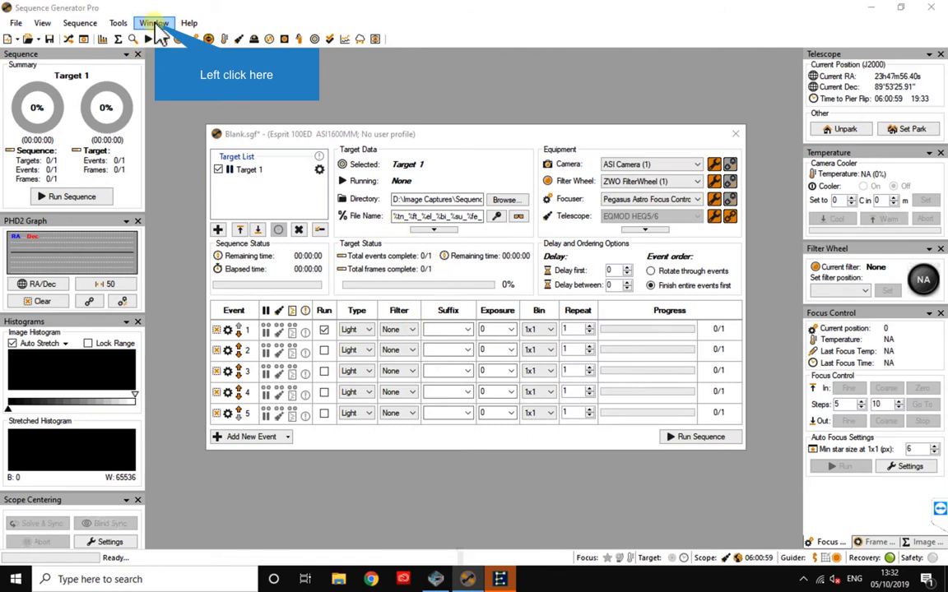
- Load the Esprit 100ED ASI1600MM profile in the Equipment Profile Manager
left_click(117, 23)
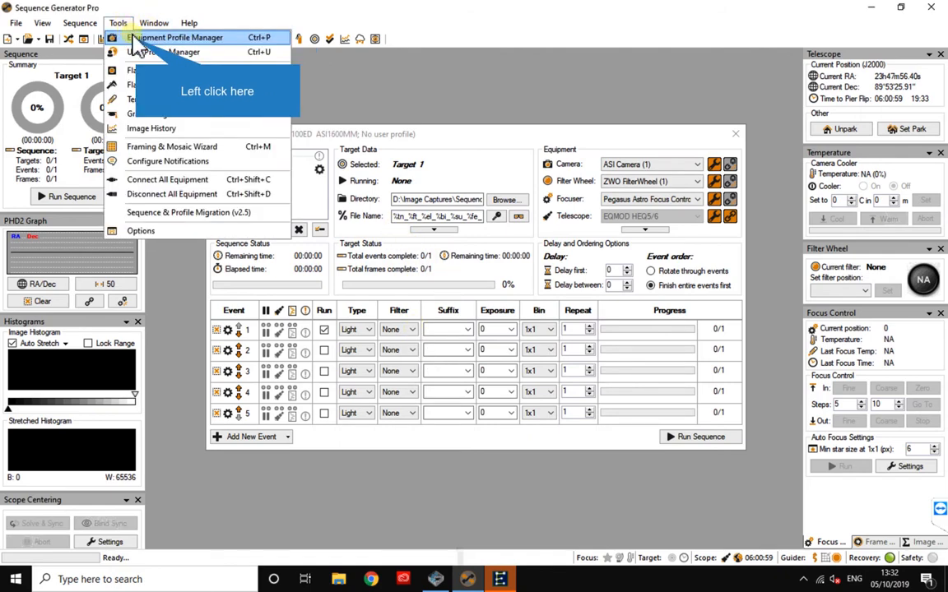
left_click(164, 38)
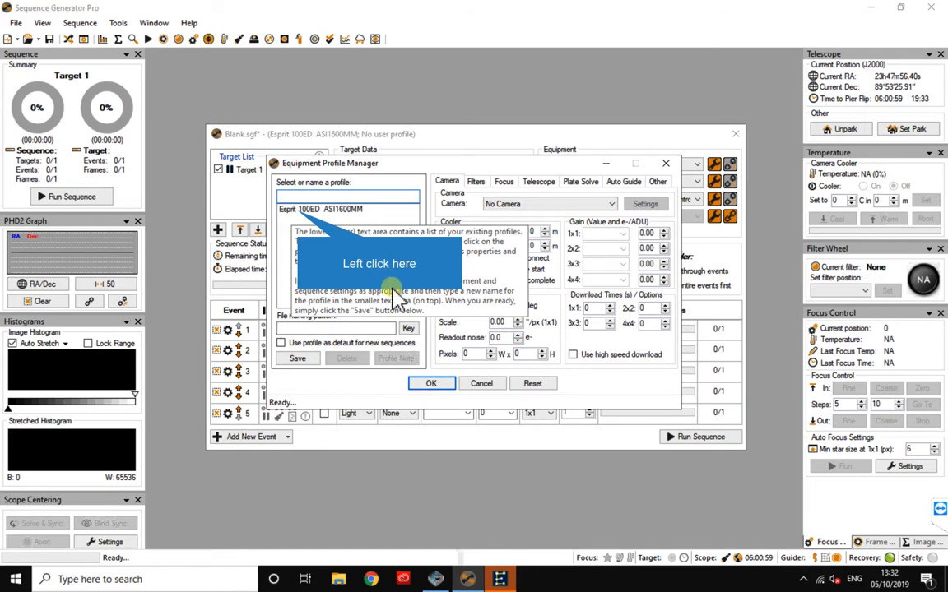
left_click(301, 211)
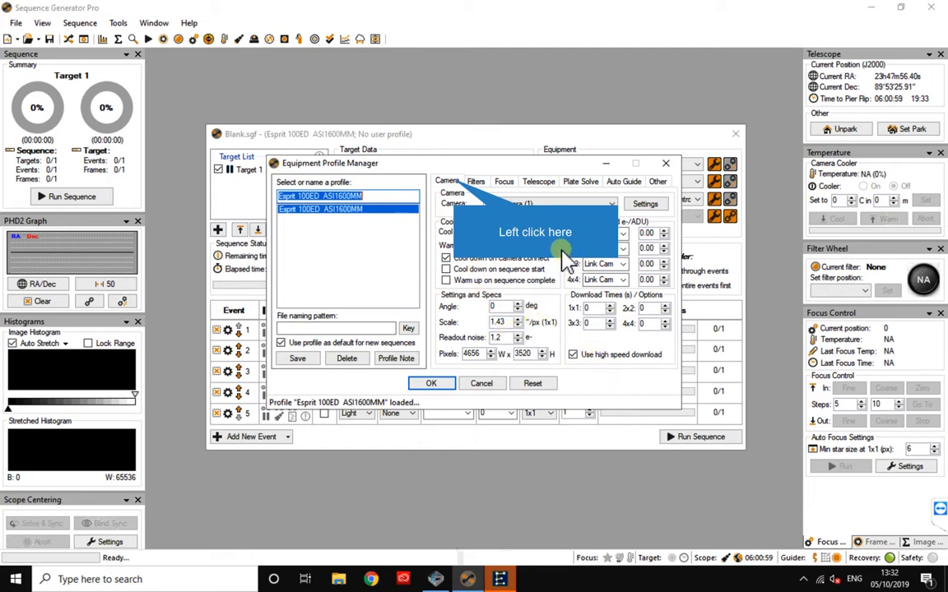
- Choose ASI Camera (1) as the equipment profile's camera, and review and accept its driver setup
left_click(461, 174)
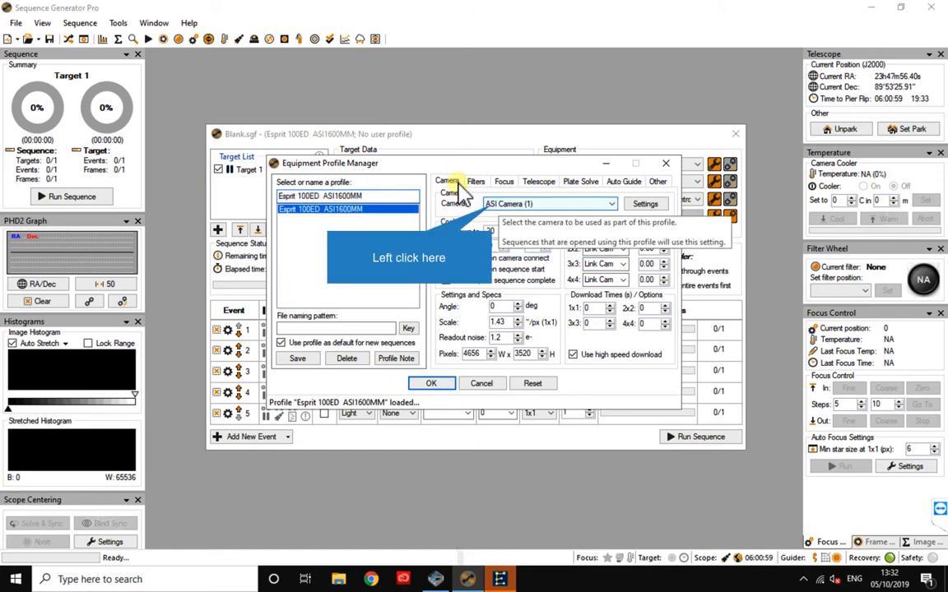
left_click(494, 206)
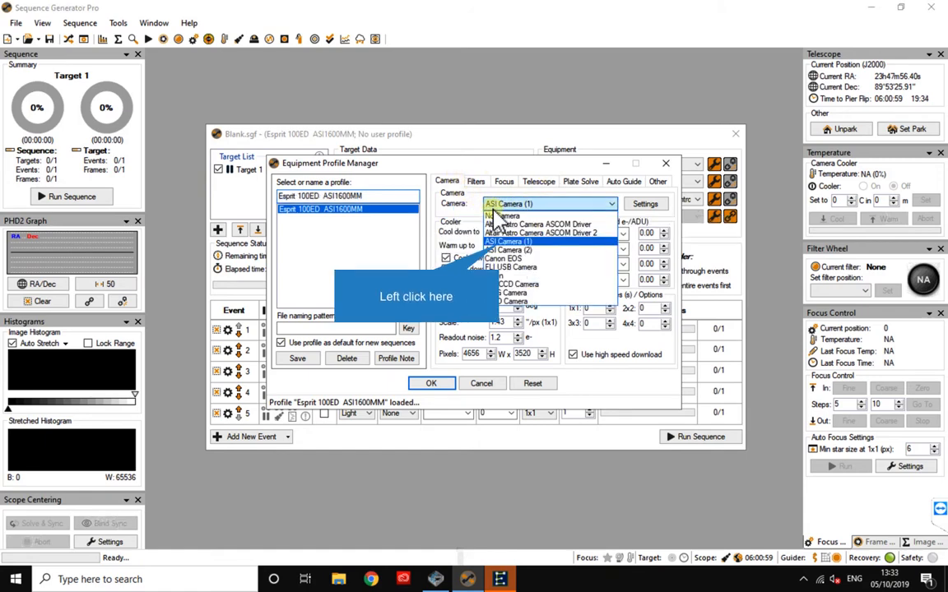
left_click(502, 242)
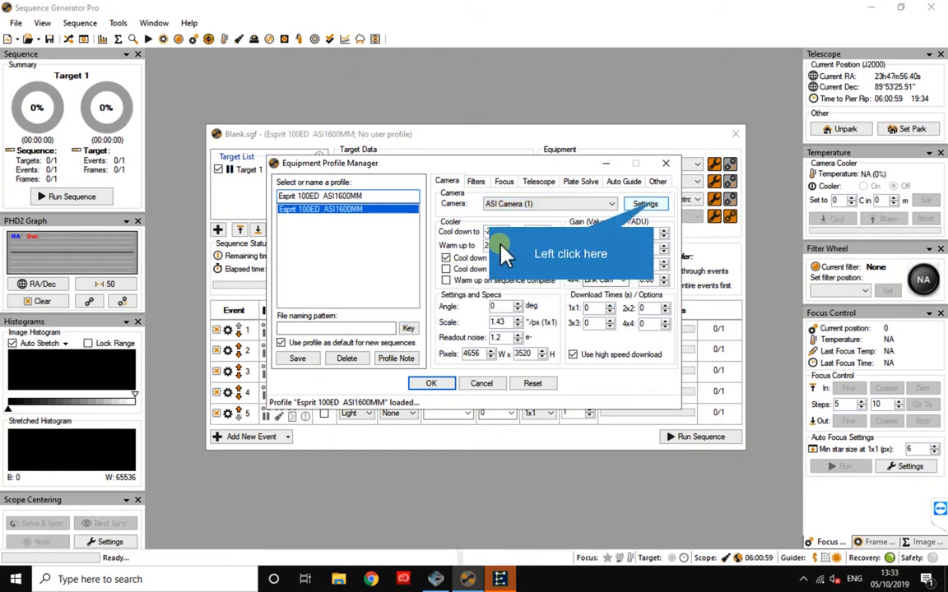
left_click(643, 204)
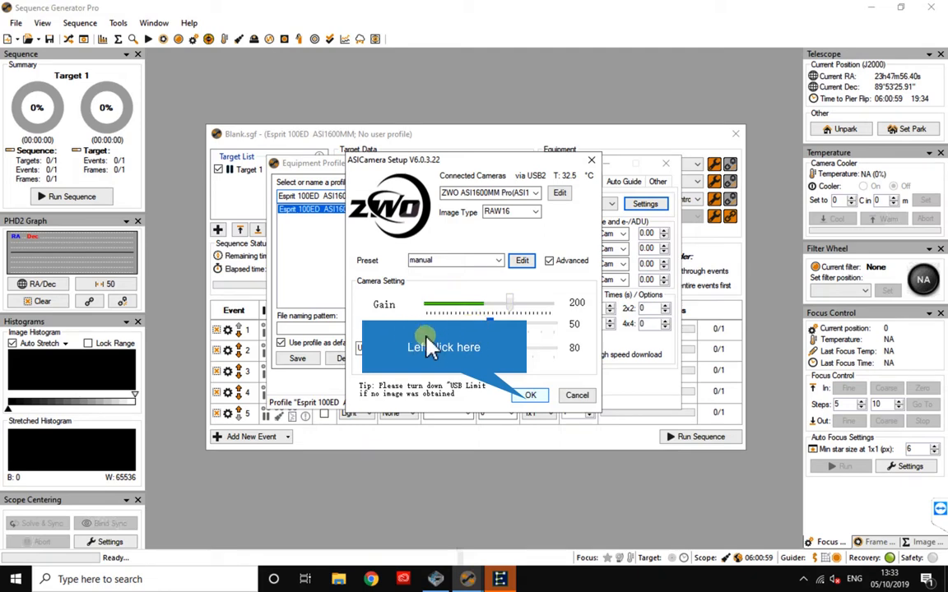
left_click(530, 397)
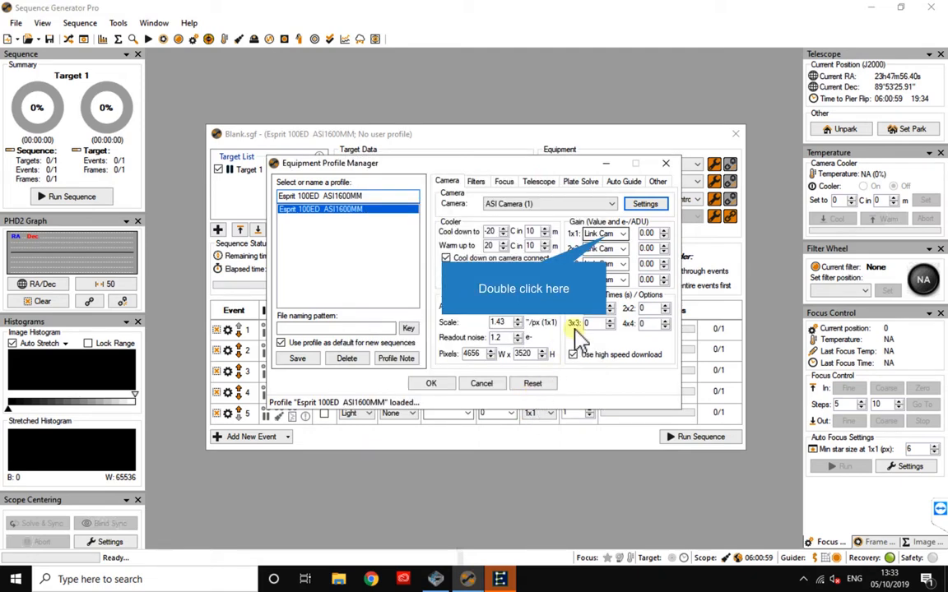
- Set the equipment profile's 1x1 binning gain to 200
double_click(608, 237)
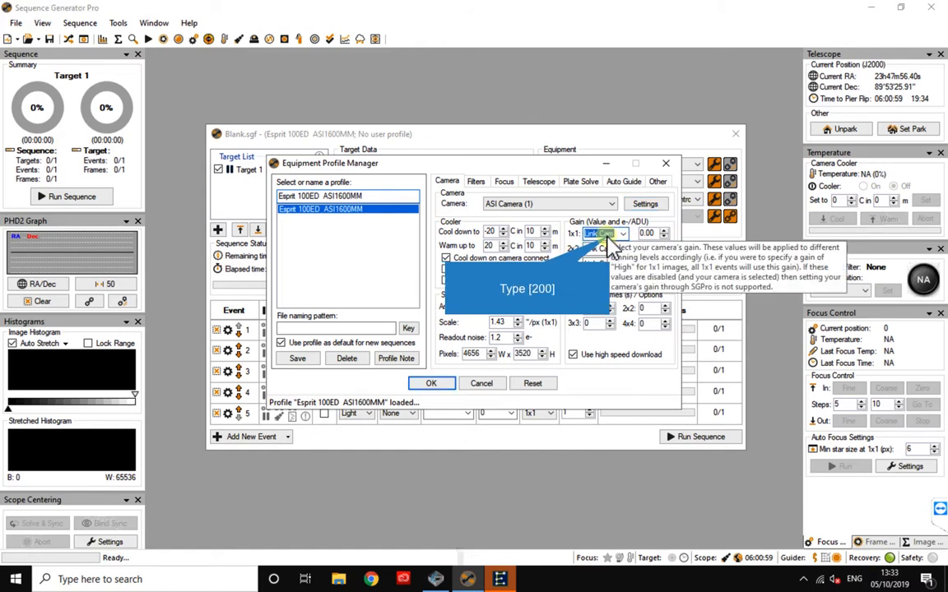
type("200")
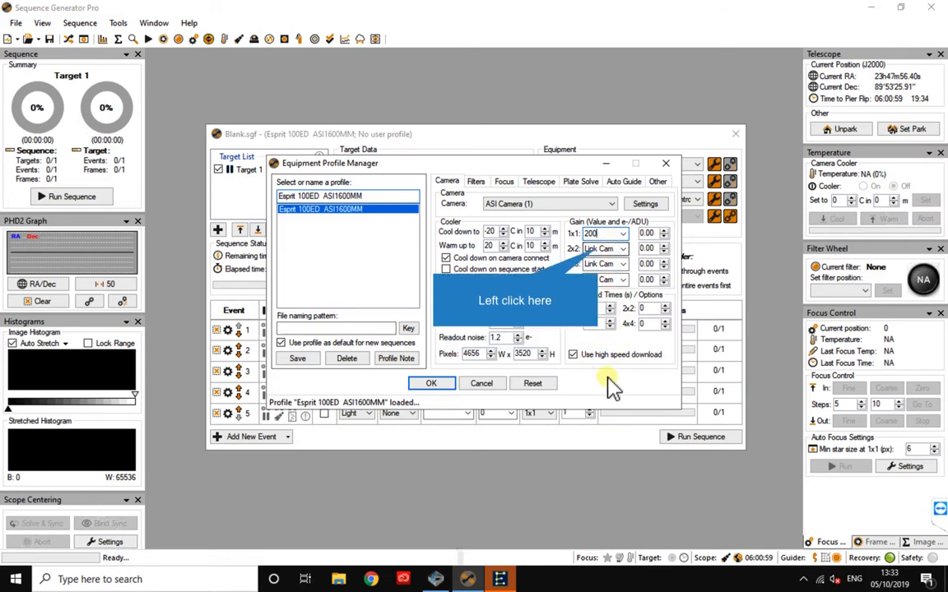
left_click(599, 247)
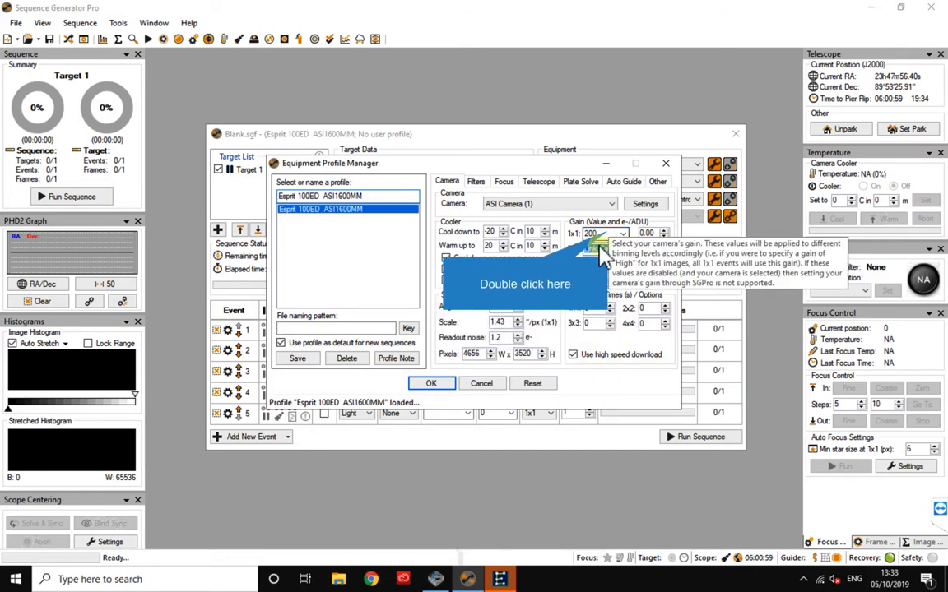
double_click(601, 250)
- Restore the 1x1 binning gain to Link Cam
double_click(610, 231)
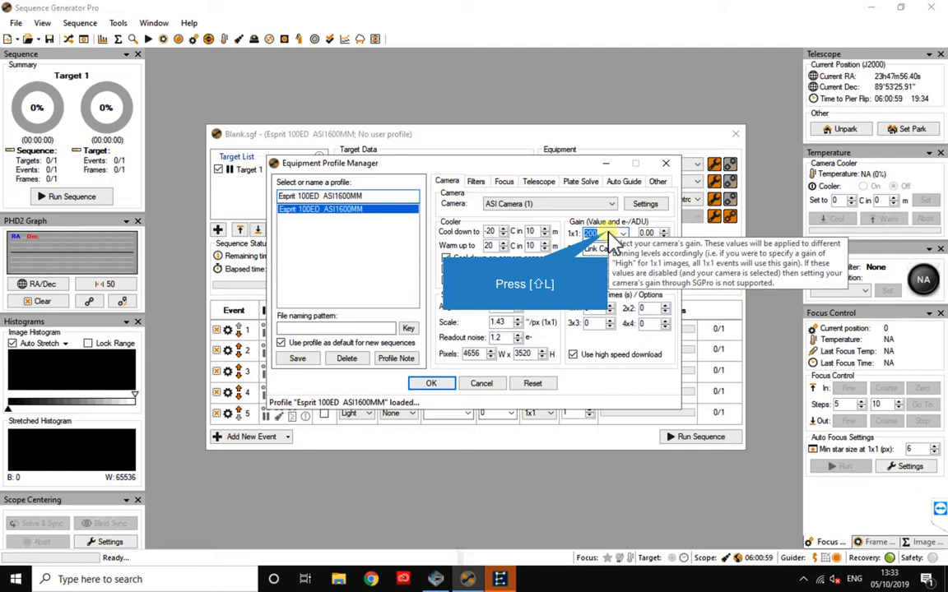
type("L")
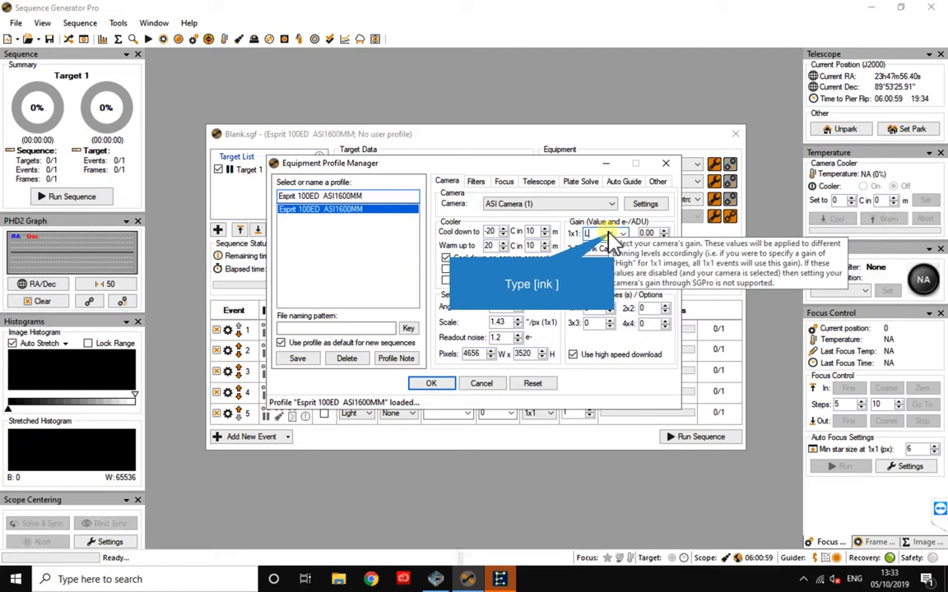
type("ink C")
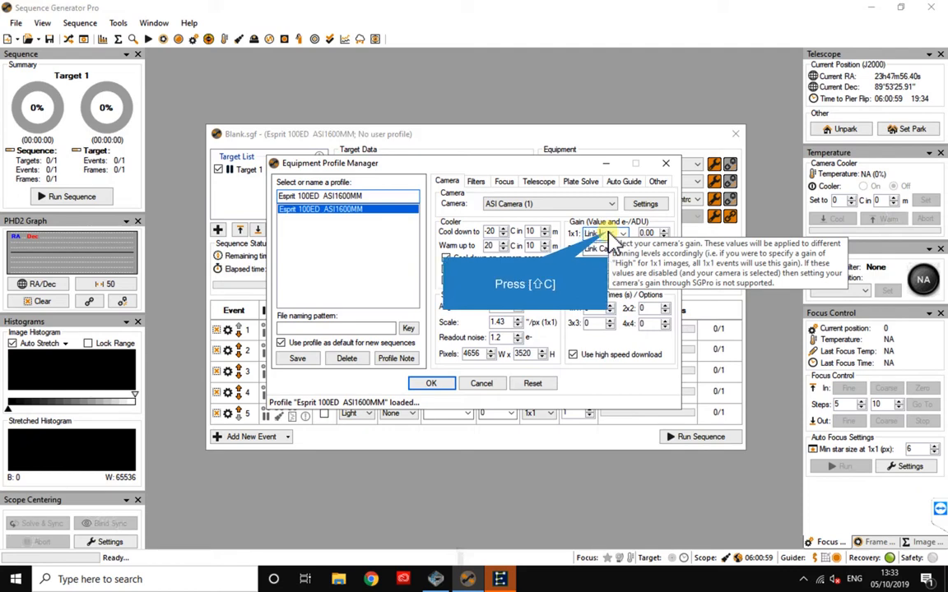
type("am,")
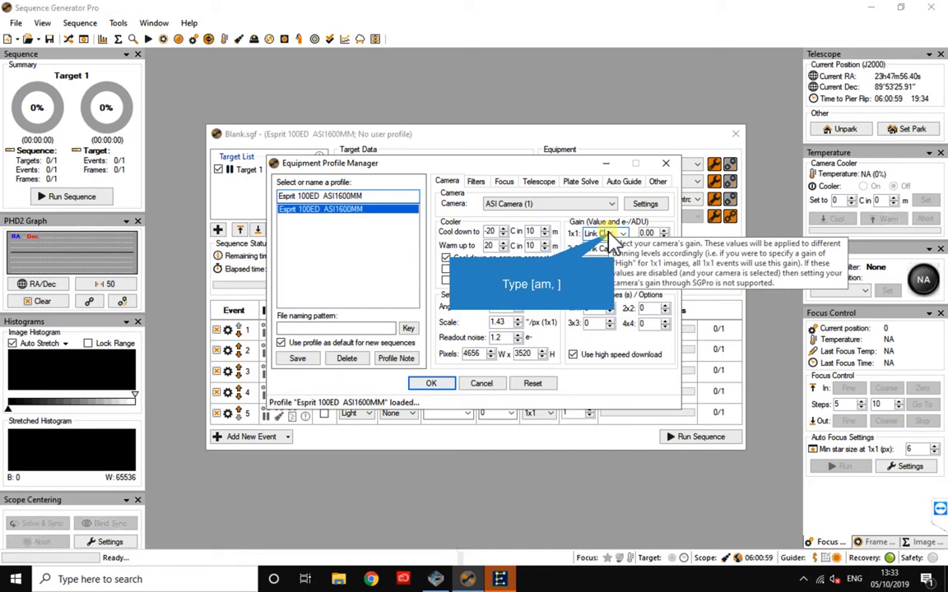
key("BackSpace")
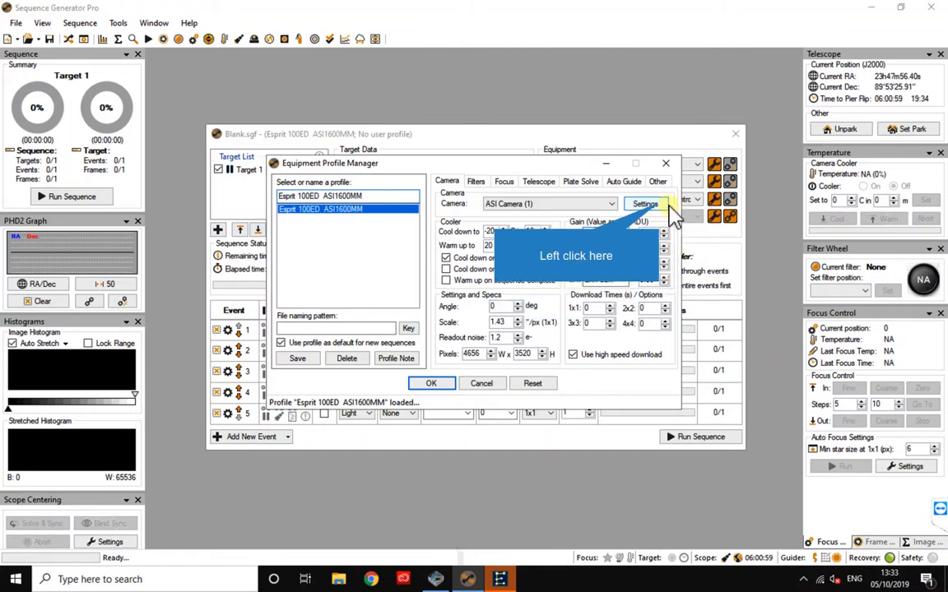
- Review the ASI camera's driver setup from the equipment profile and accept it
left_click(659, 206)
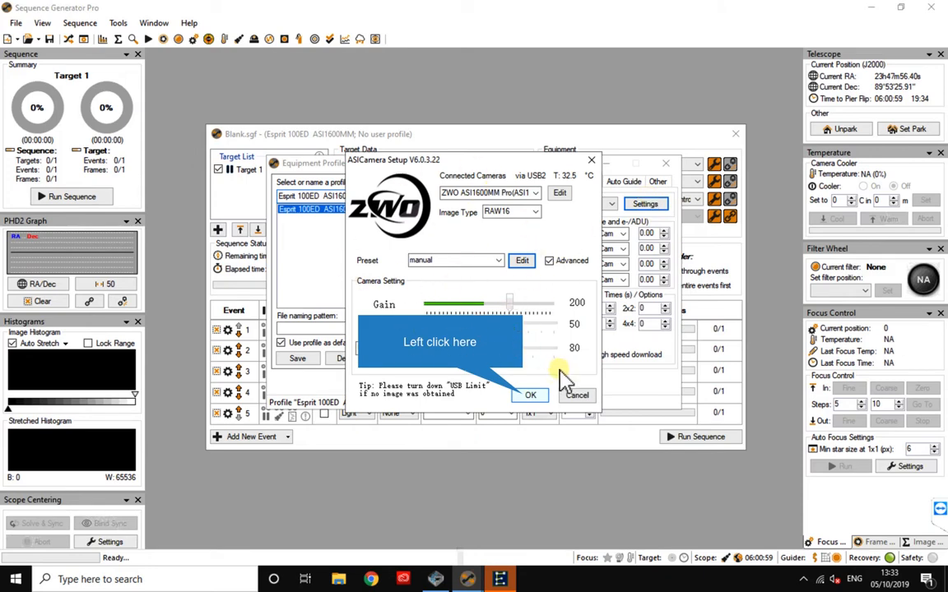
left_click(530, 396)
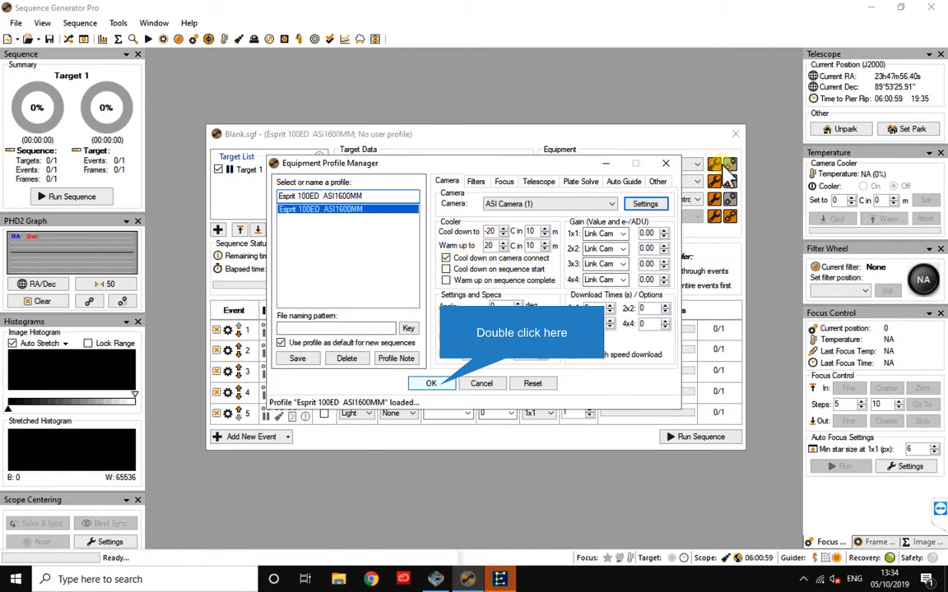
- Close the Equipment Profile Manager without saving the profile, and connect the ASI camera in the sequence's equipment
left_click(431, 385)
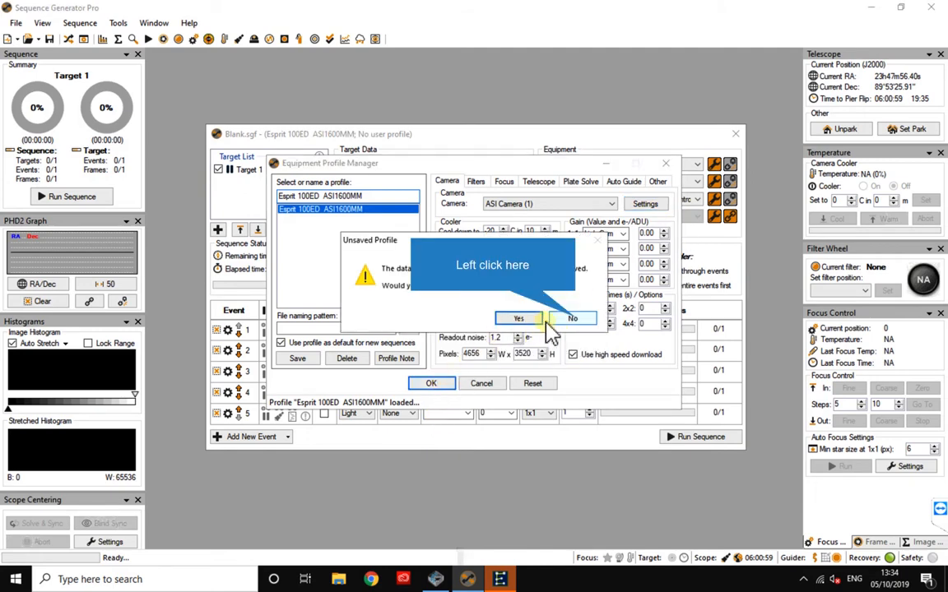
left_click(573, 321)
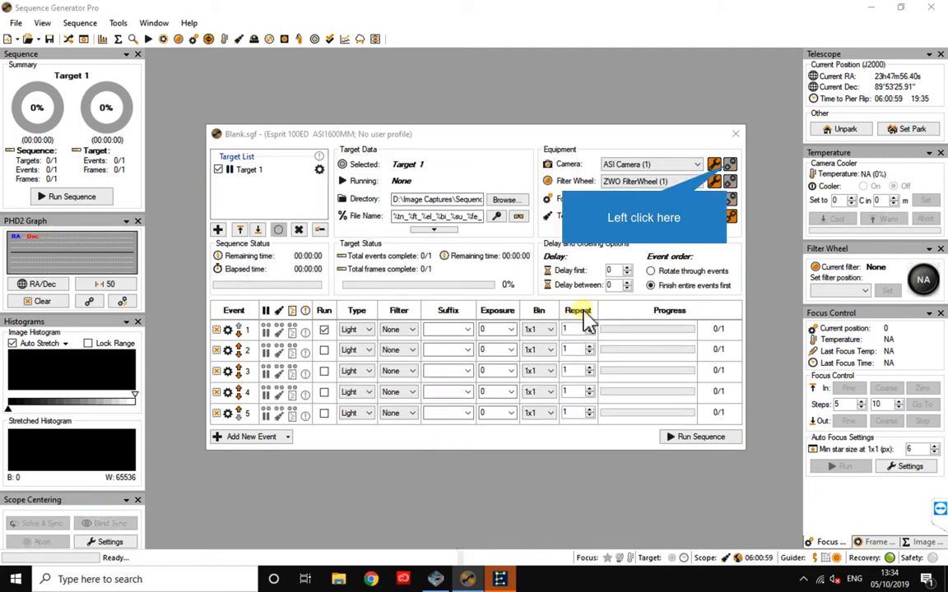
left_click(730, 164)
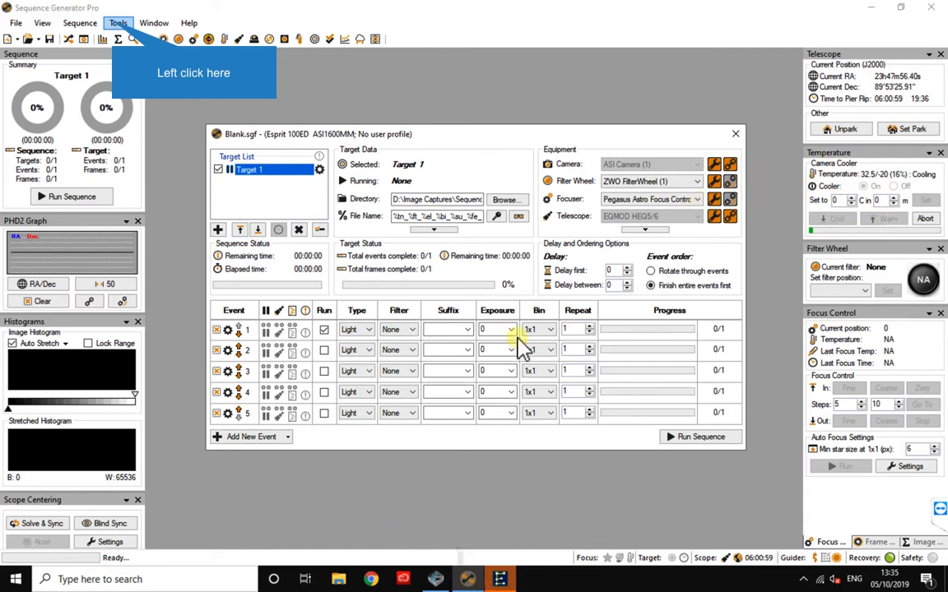
- Reload the Esprit 100ED ASI1600MM profile in the Equipment Profile Manager, declining to save the blank profile
left_click(115, 24)
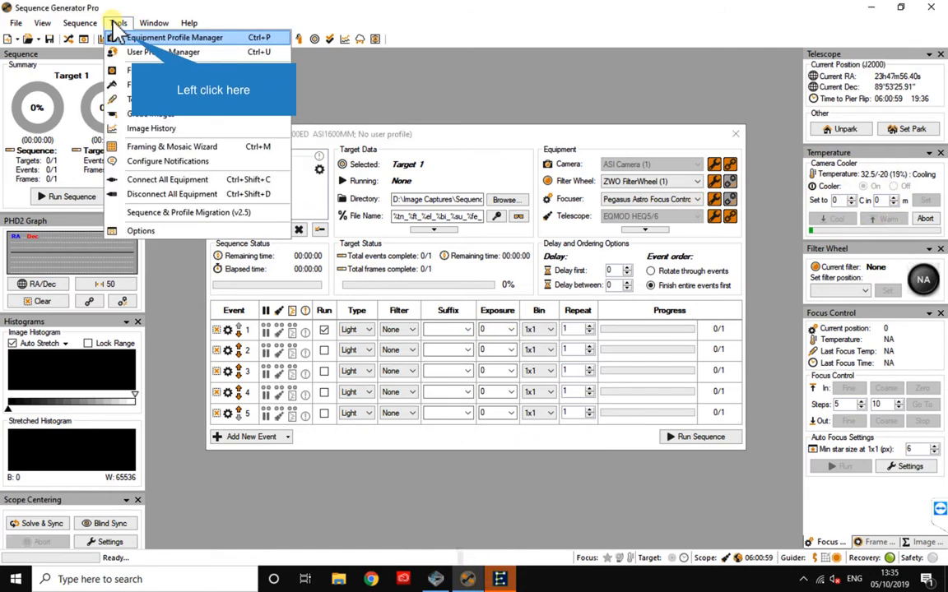
left_click(136, 38)
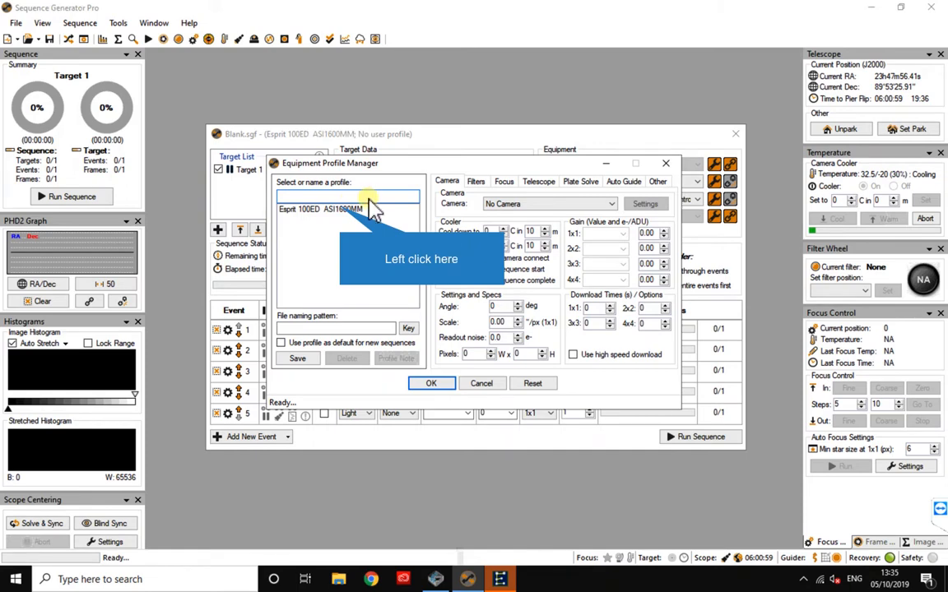
left_click(338, 210)
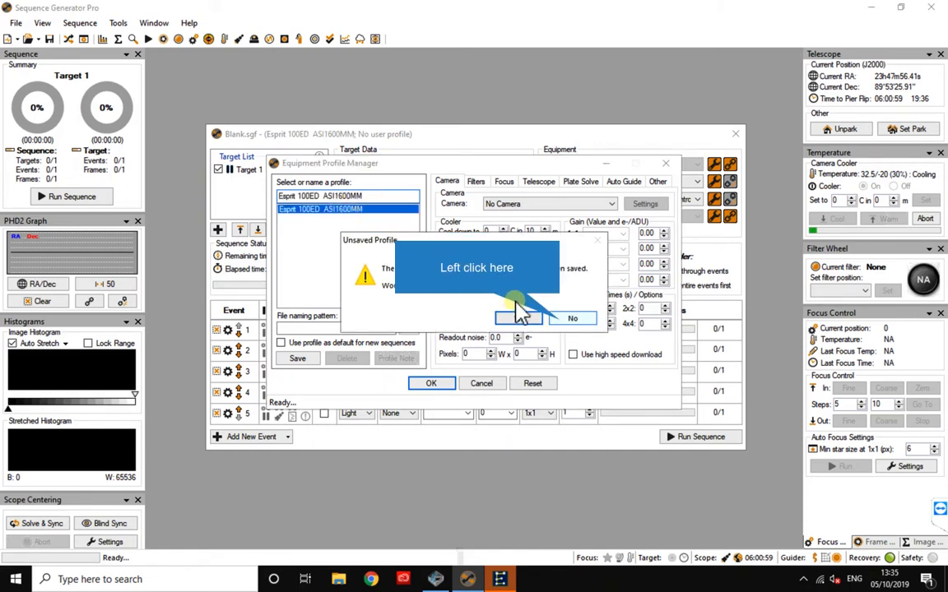
left_click(570, 320)
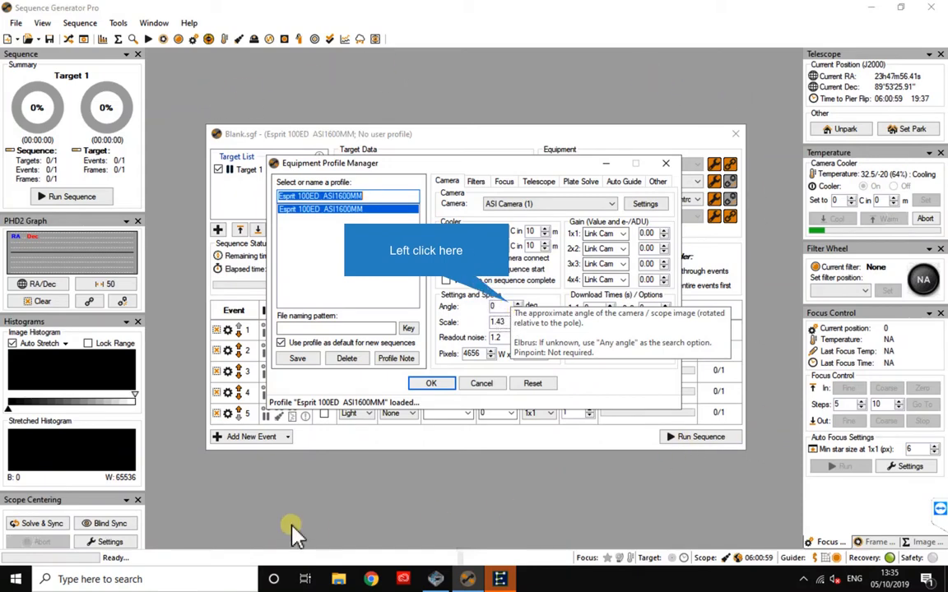
- Check the camera's angle, image scale and readout noise in the equipment profile
left_click(510, 305)
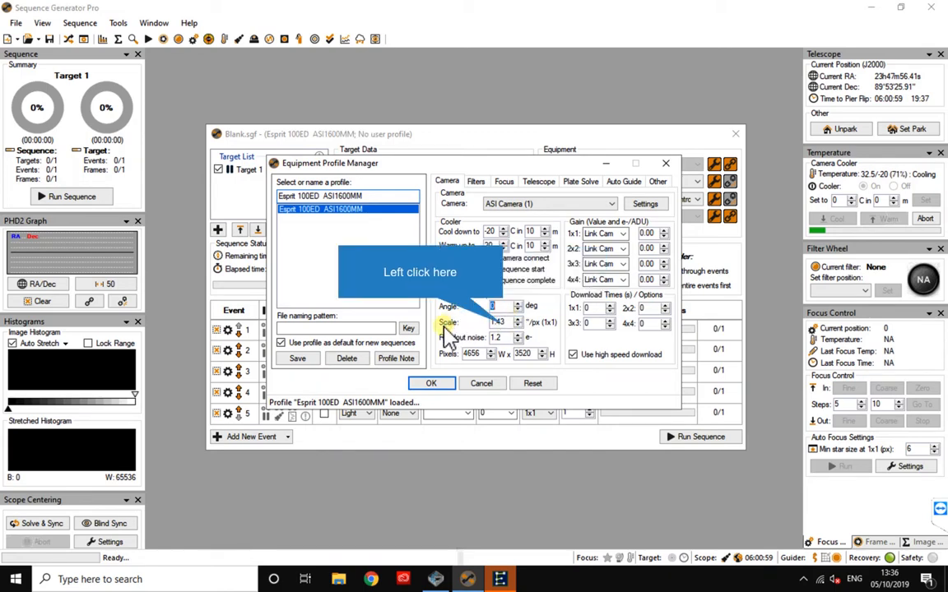
left_click(506, 325)
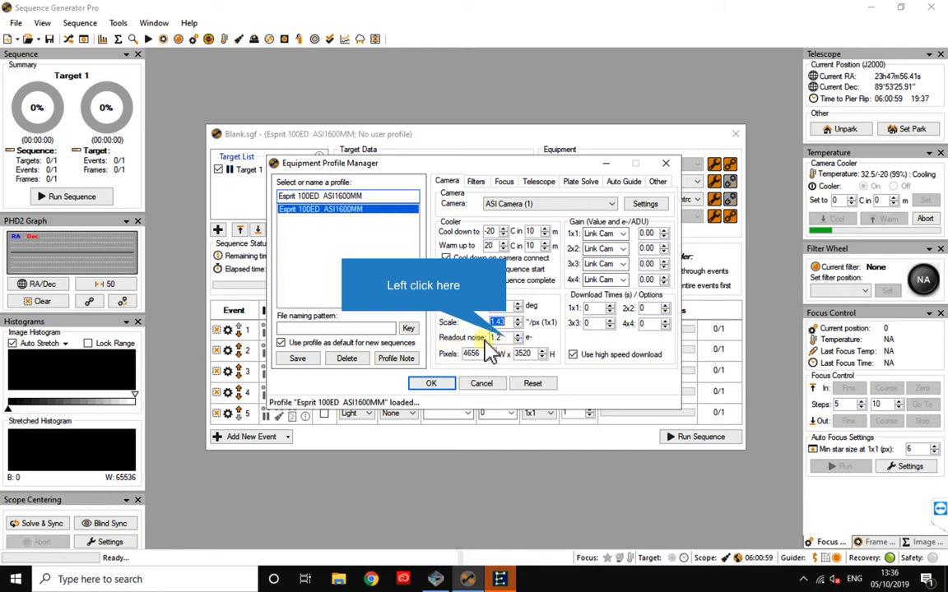
left_click(504, 338)
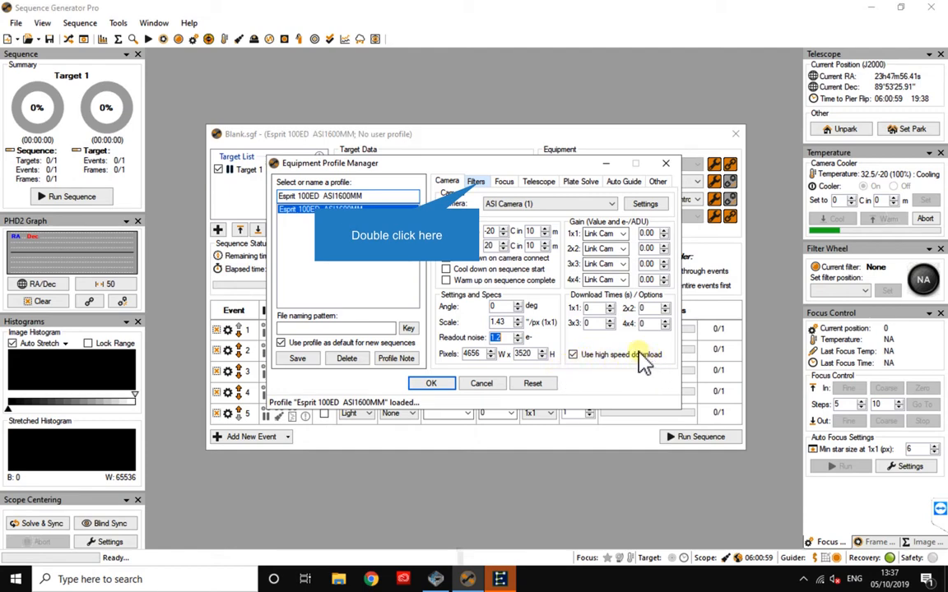
- Review the driver setup of the profile's ZWO filter wheel and accept it
double_click(477, 182)
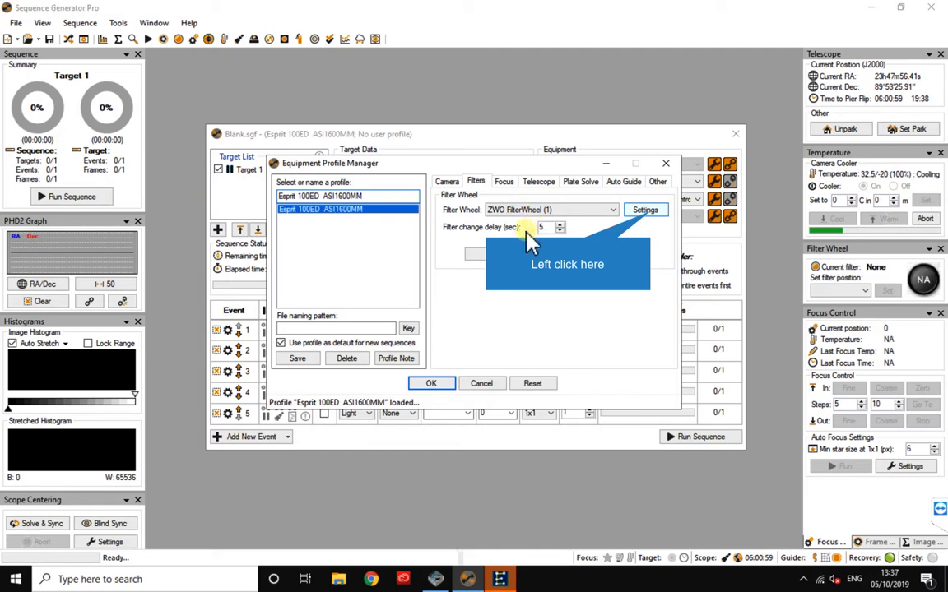
left_click(645, 211)
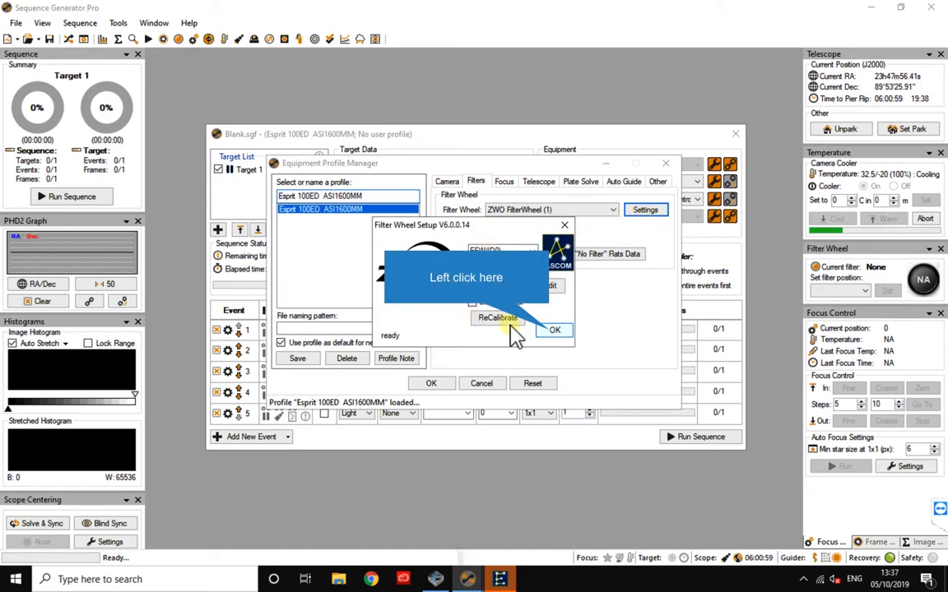
left_click(555, 332)
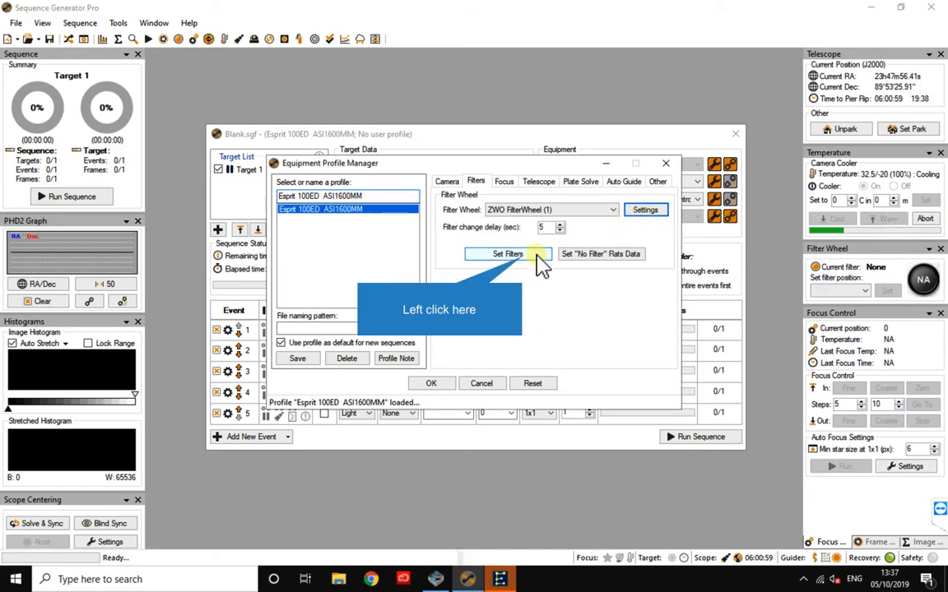
- In the filter setup, keep filter 1's focus filter at Default and name the filter Lum
left_click(507, 254)
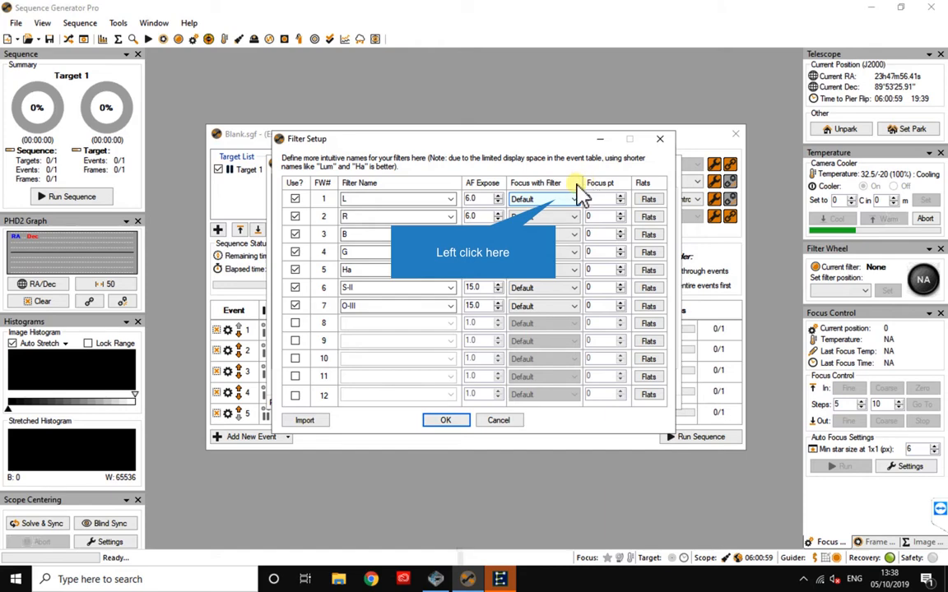
left_click(557, 201)
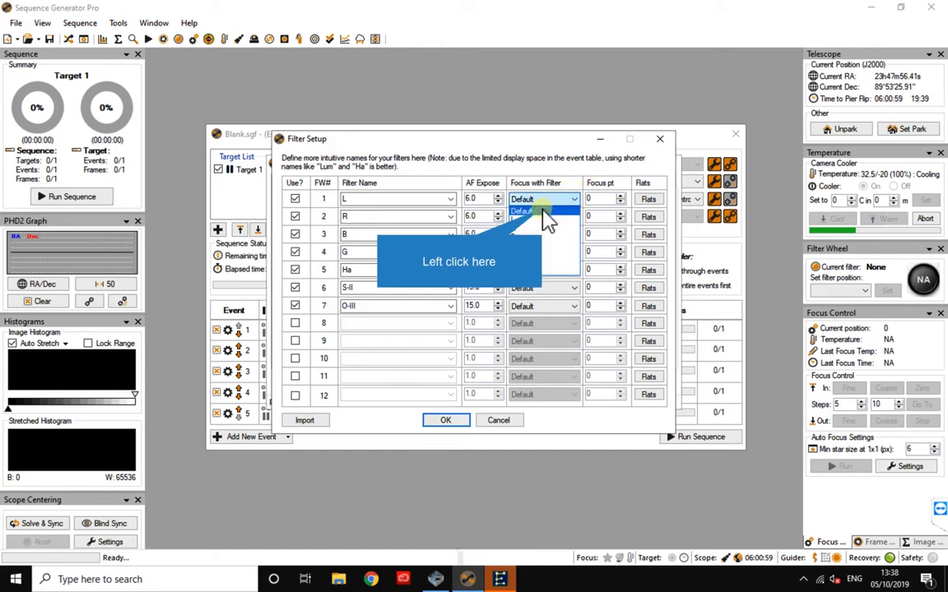
left_click(543, 211)
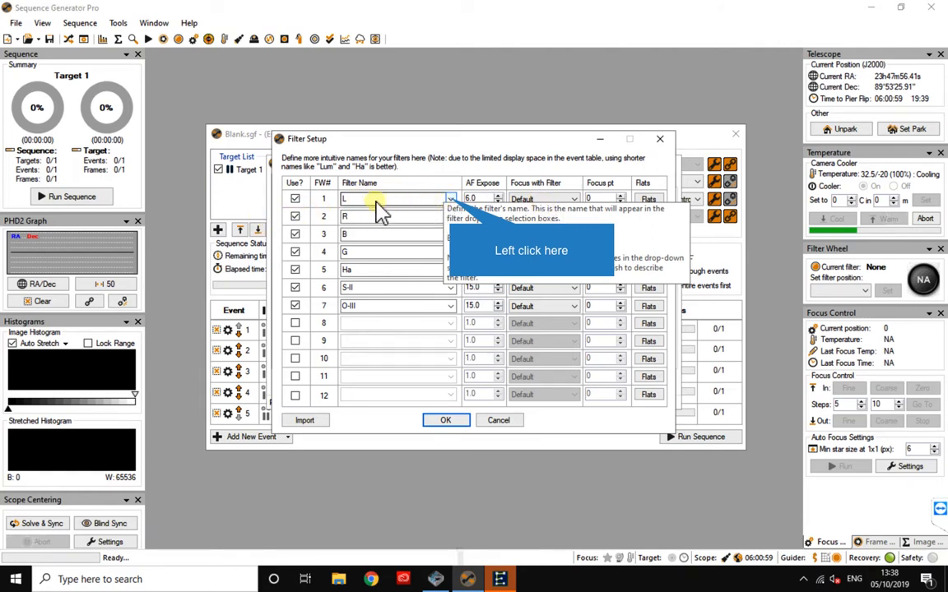
left_click(451, 200)
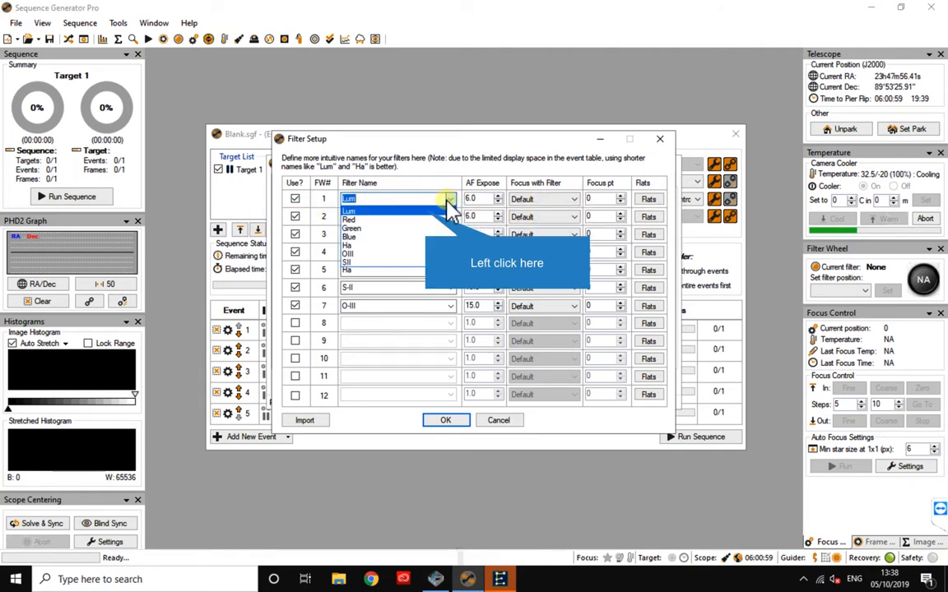
left_click(425, 212)
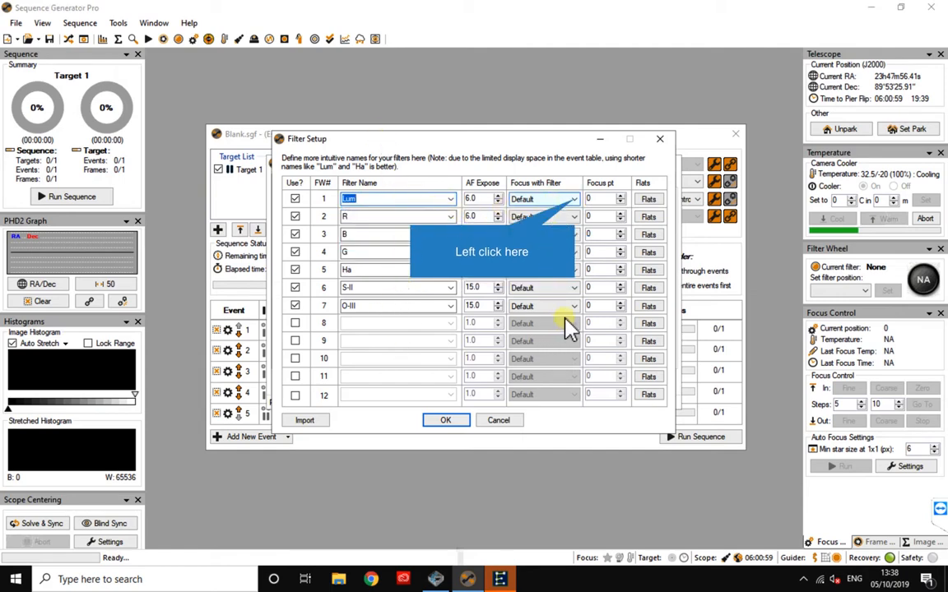
- Set the Lum filter to focus with filter R, and restore its focus filter to Default
left_click(574, 199)
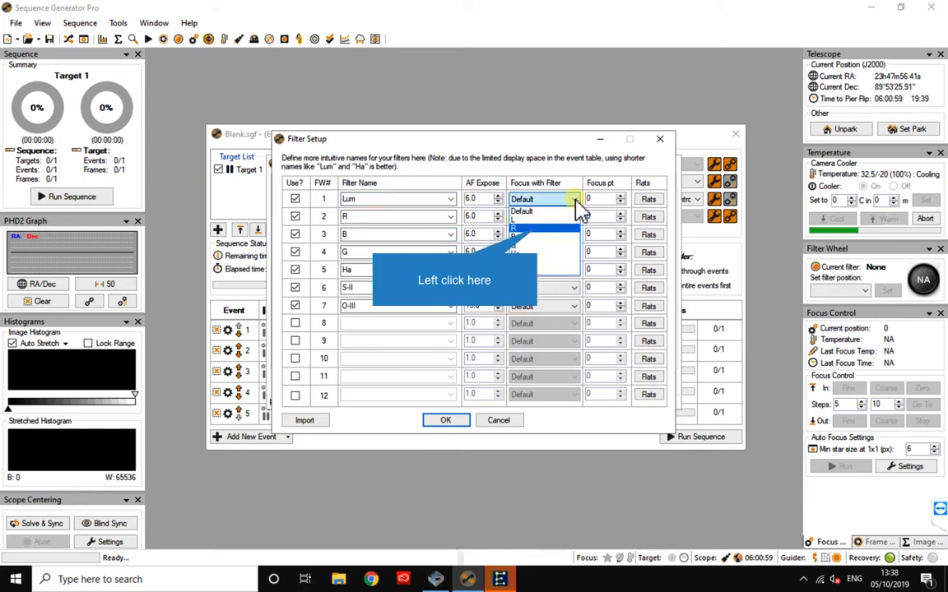
left_click(516, 231)
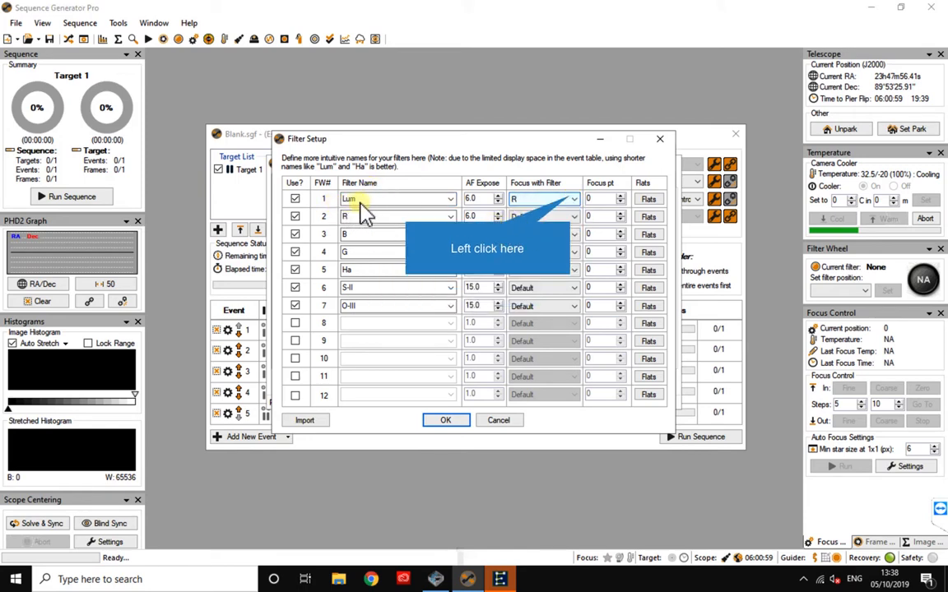
left_click(569, 200)
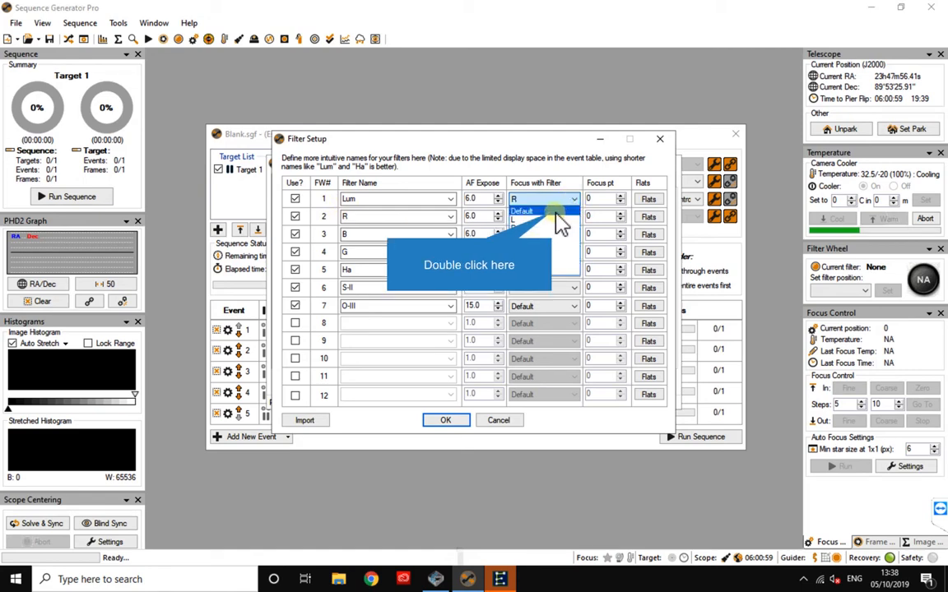
double_click(552, 212)
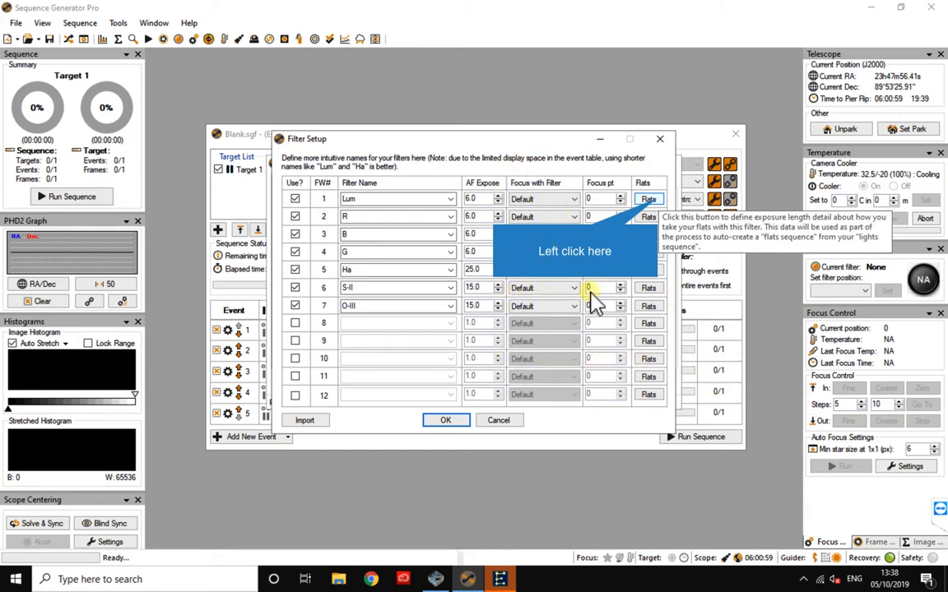
- Review the Lum filter's flats settings, and accept them together with the filter setup
left_click(654, 202)
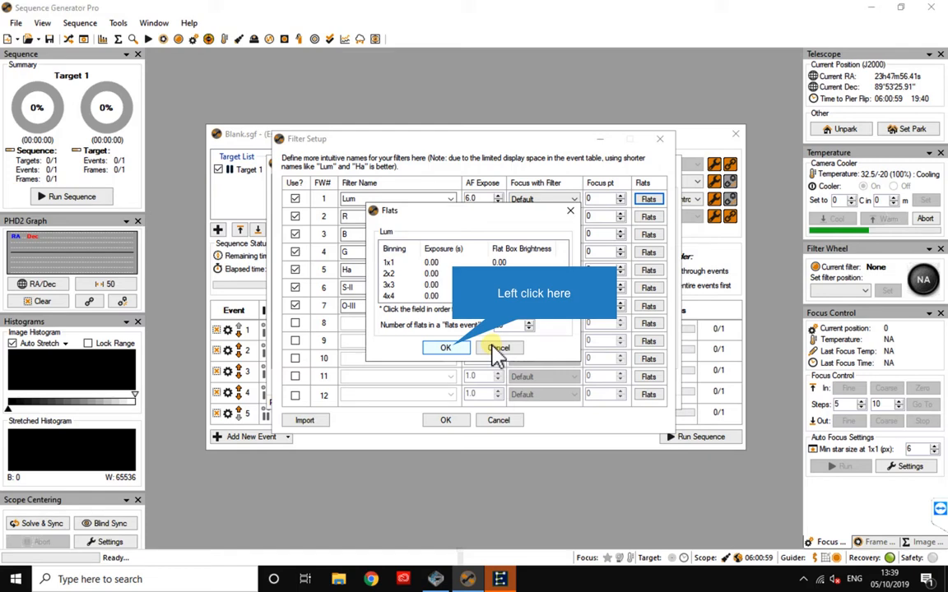
left_click(445, 348)
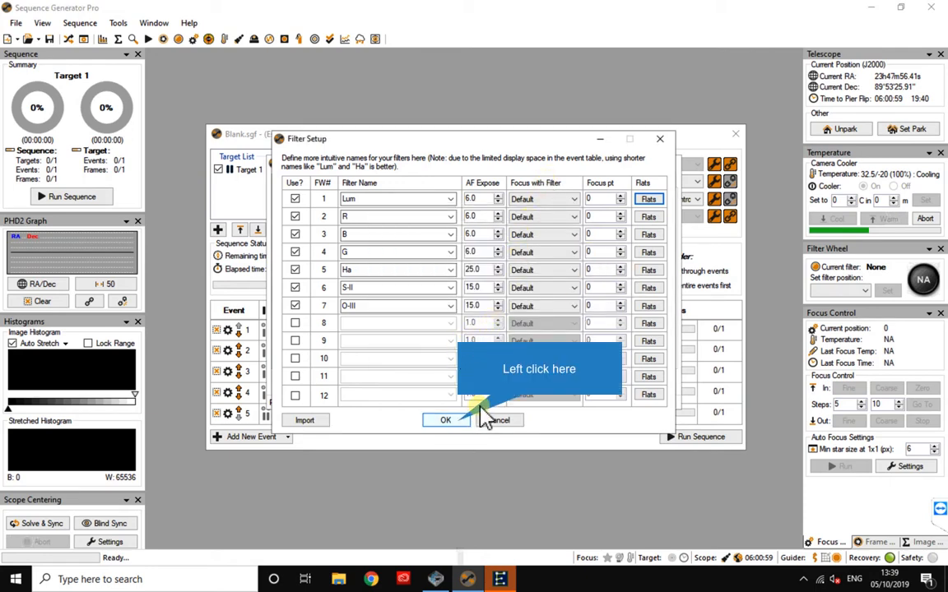
left_click(446, 421)
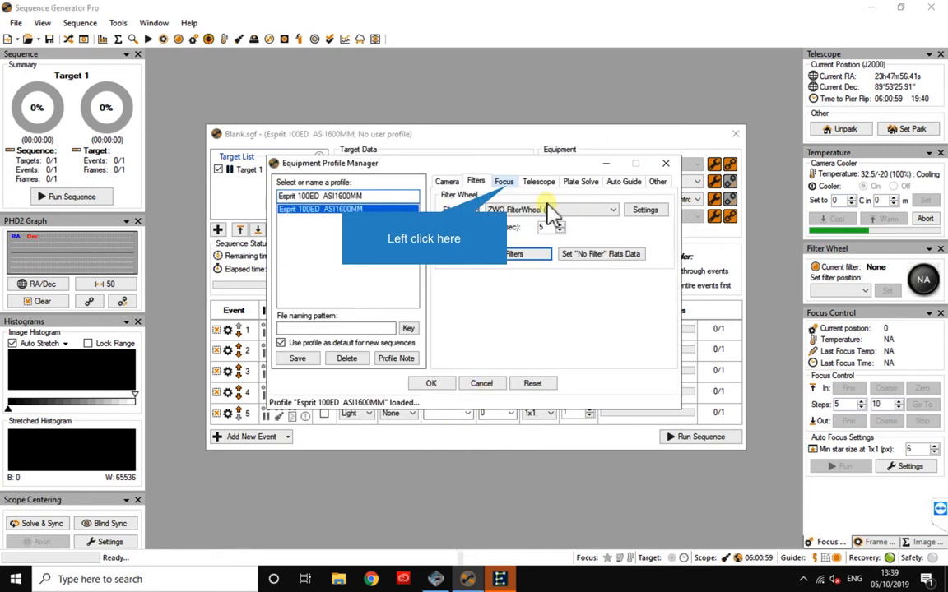
- Review and accept the Pegasus Astro focuser's driver setup and its additional focuser properties
left_click(506, 185)
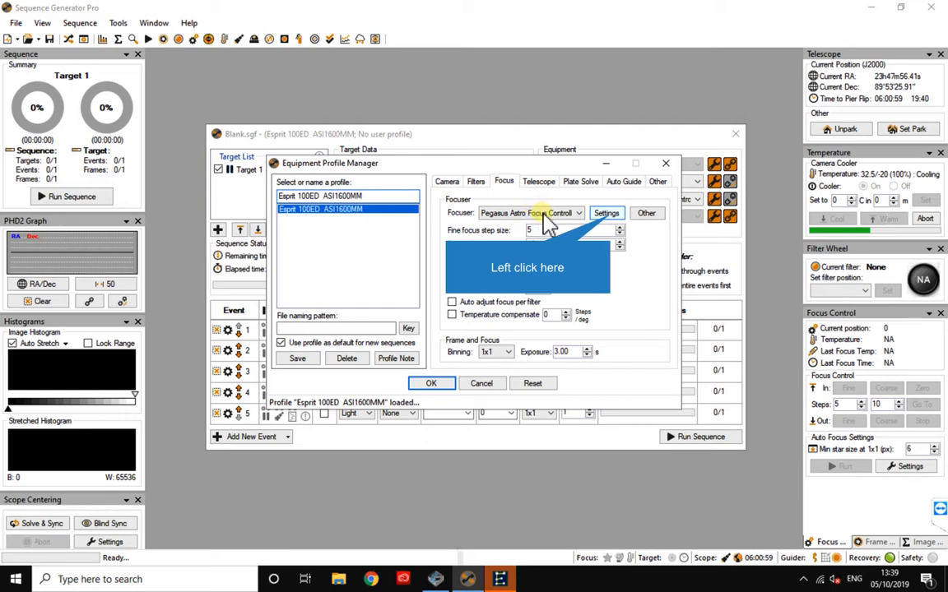
left_click(607, 216)
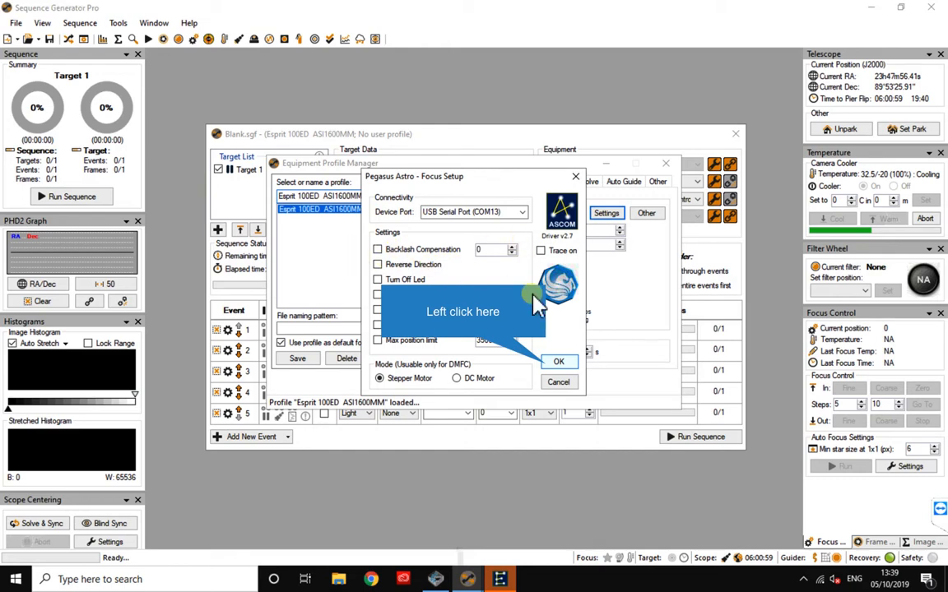
left_click(556, 362)
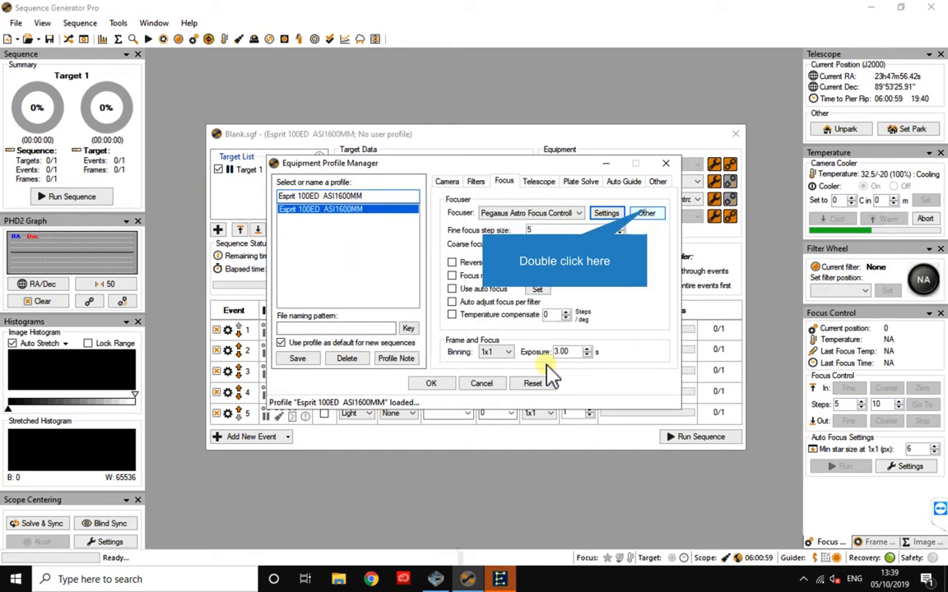
double_click(647, 214)
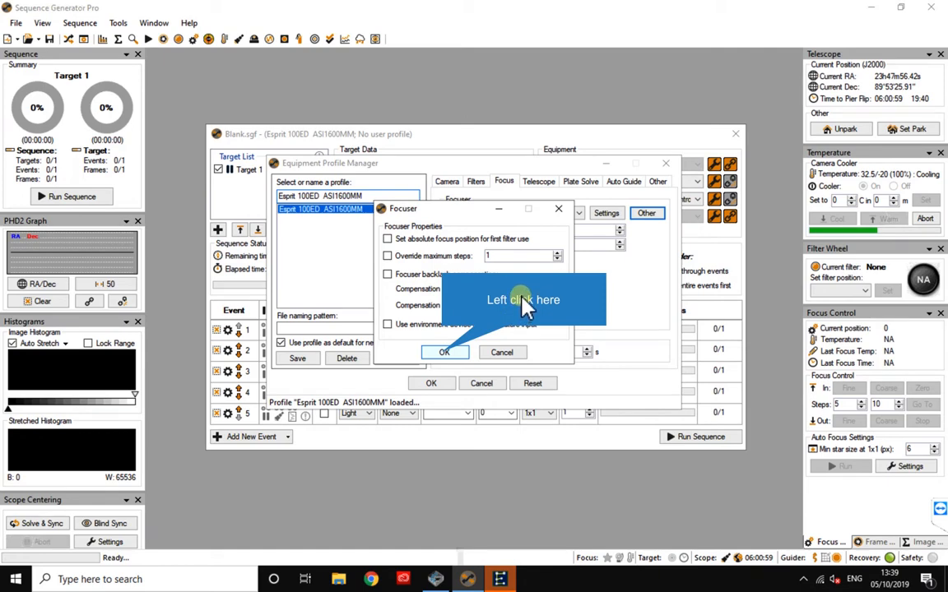
left_click(441, 353)
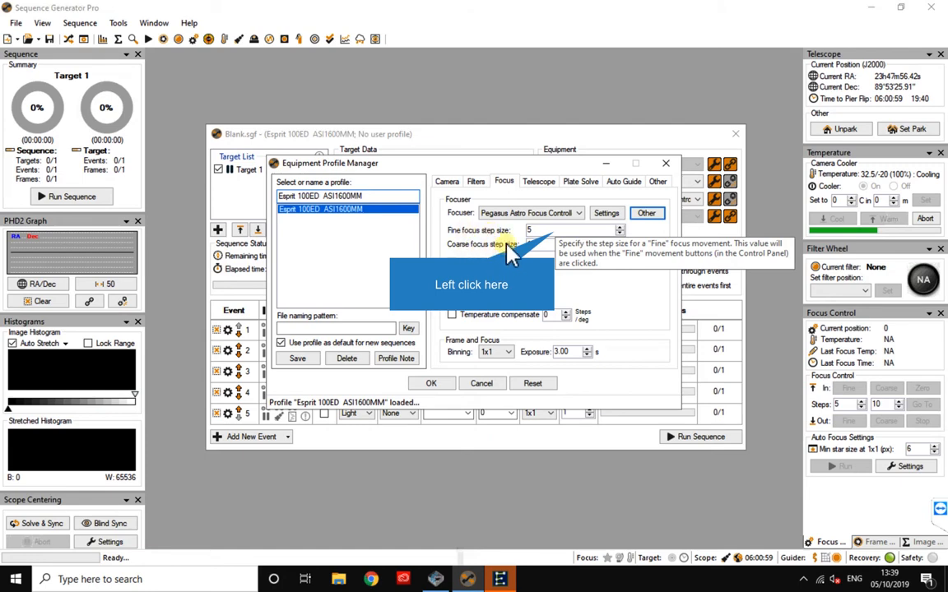
- Check the fine and coarse focus step sizes, keep Frame and Focus binning at 1x1, and check its exposure
left_click(553, 233)
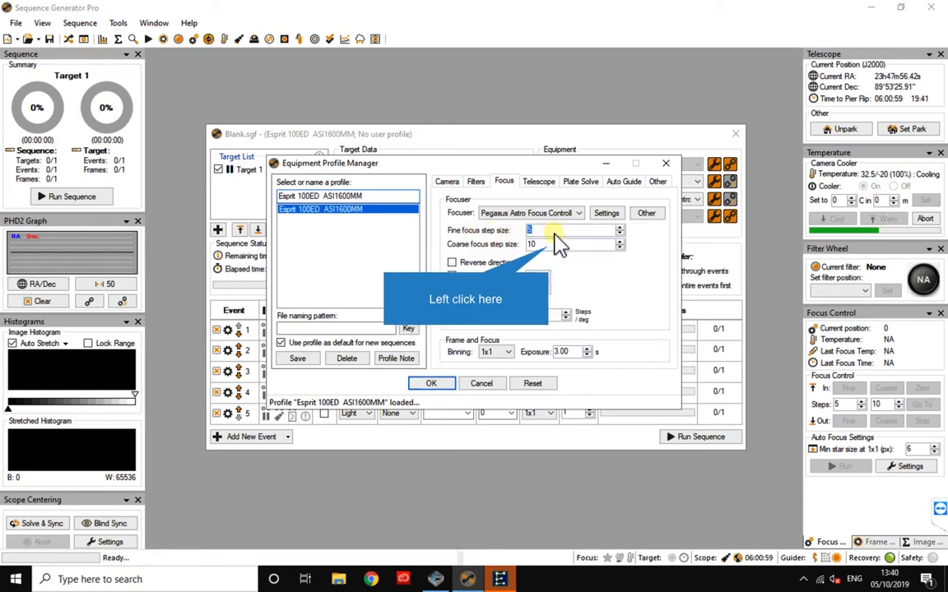
left_click(550, 244)
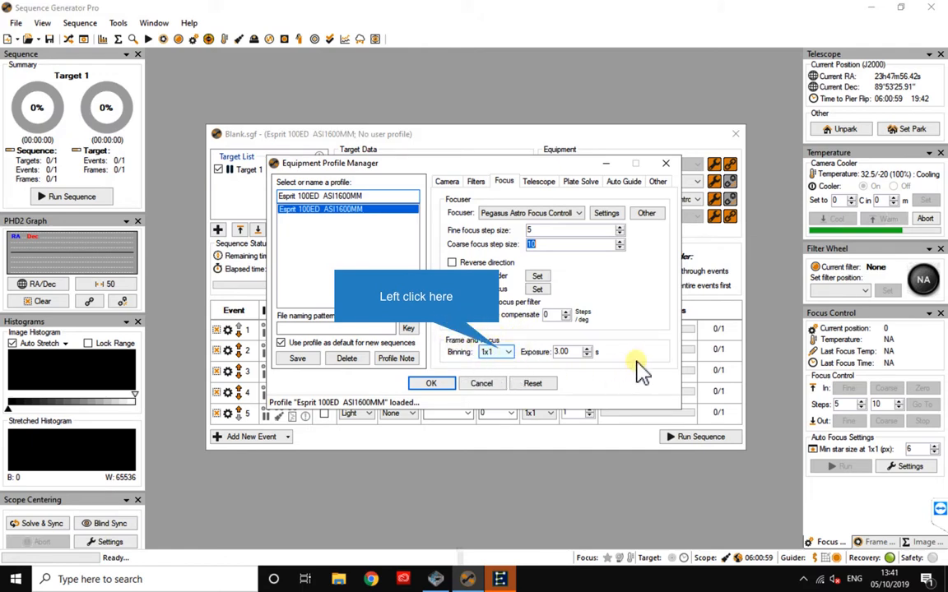
left_click(500, 352)
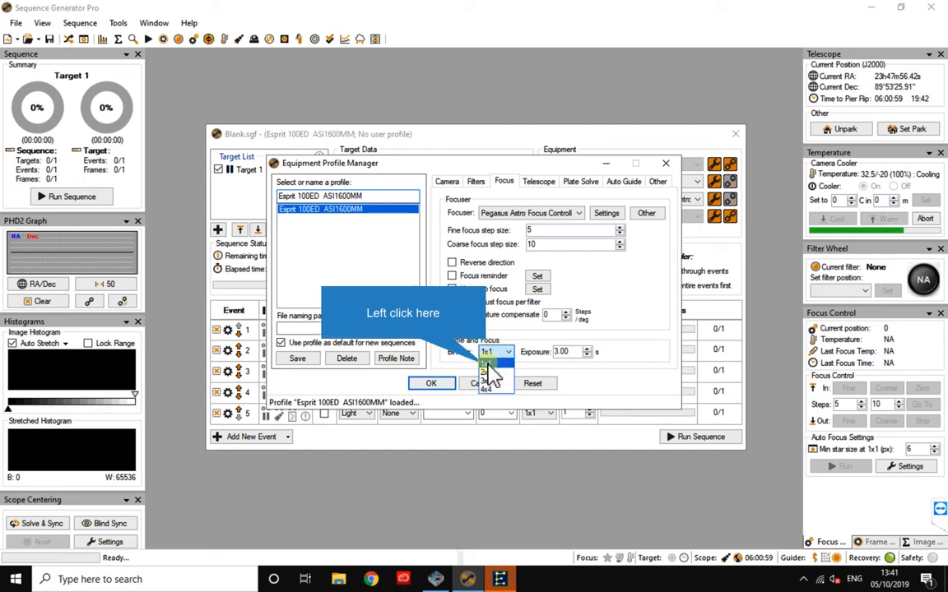
left_click(503, 363)
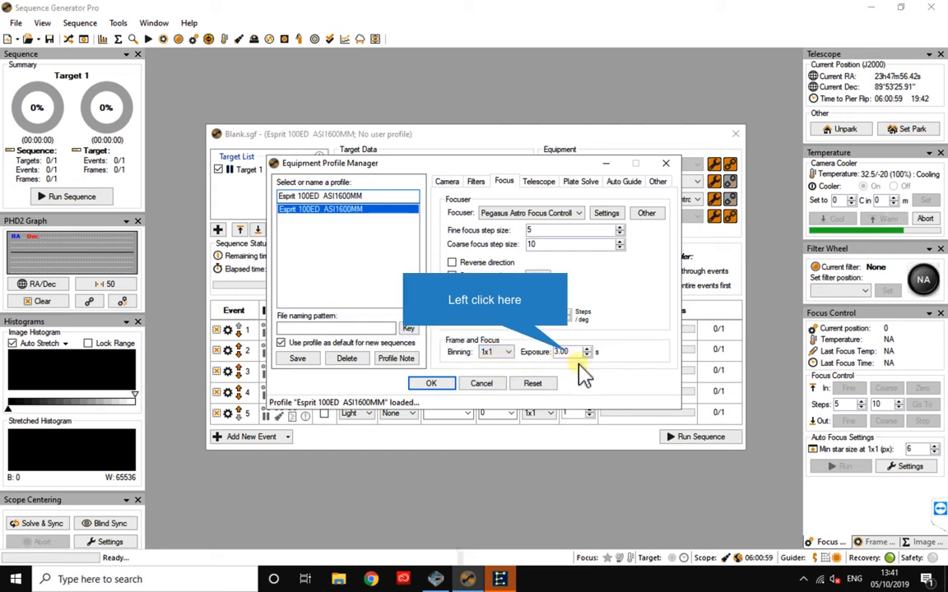
left_click(553, 354)
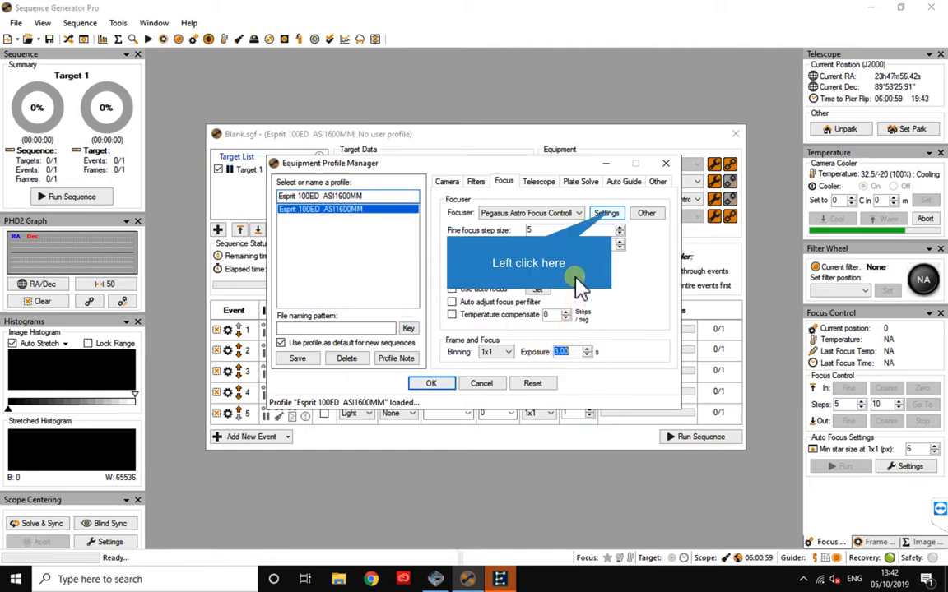
- Recheck the Pegasus Astro focuser's driver setup and the ZWO filter wheel's filter definitions
left_click(607, 214)
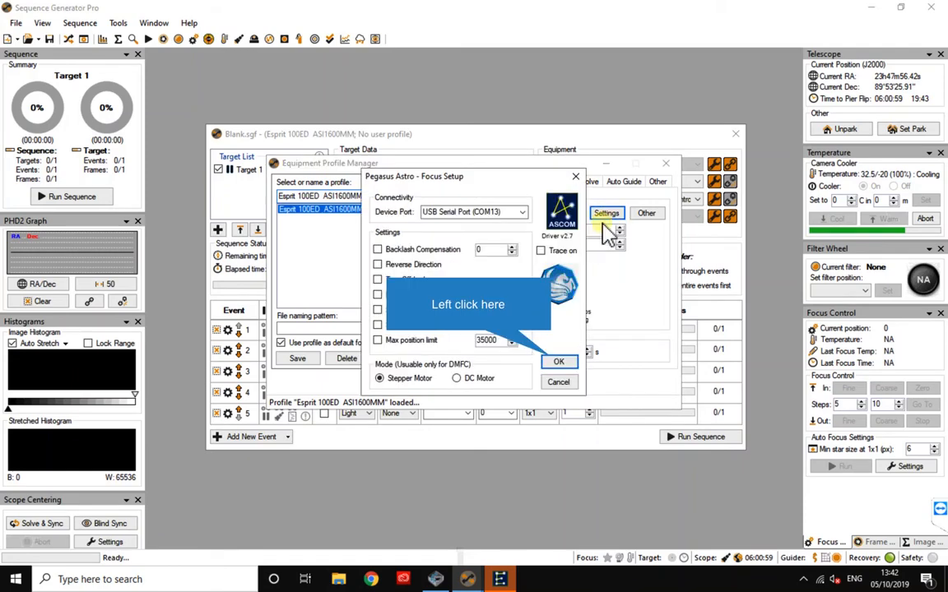
left_click(556, 362)
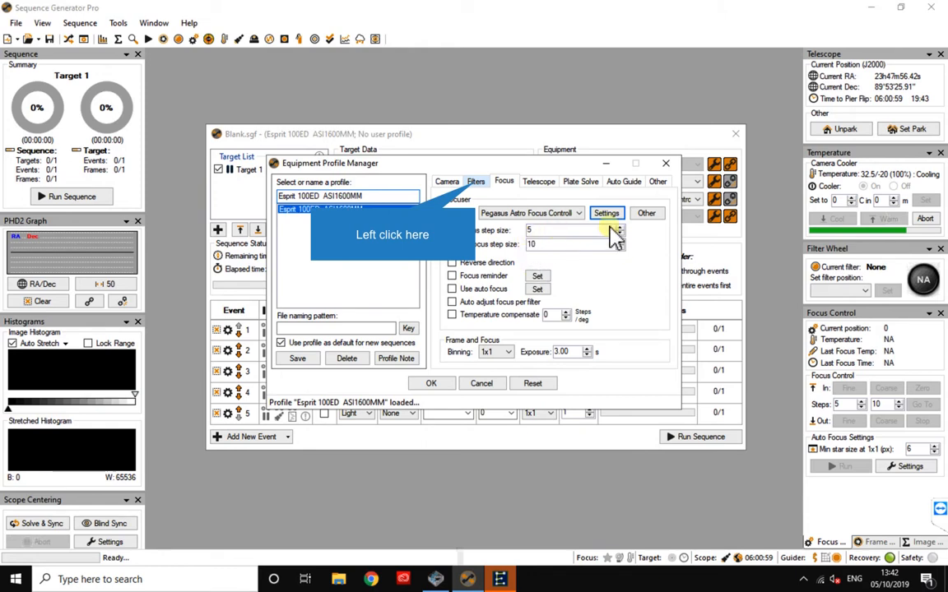
left_click(476, 182)
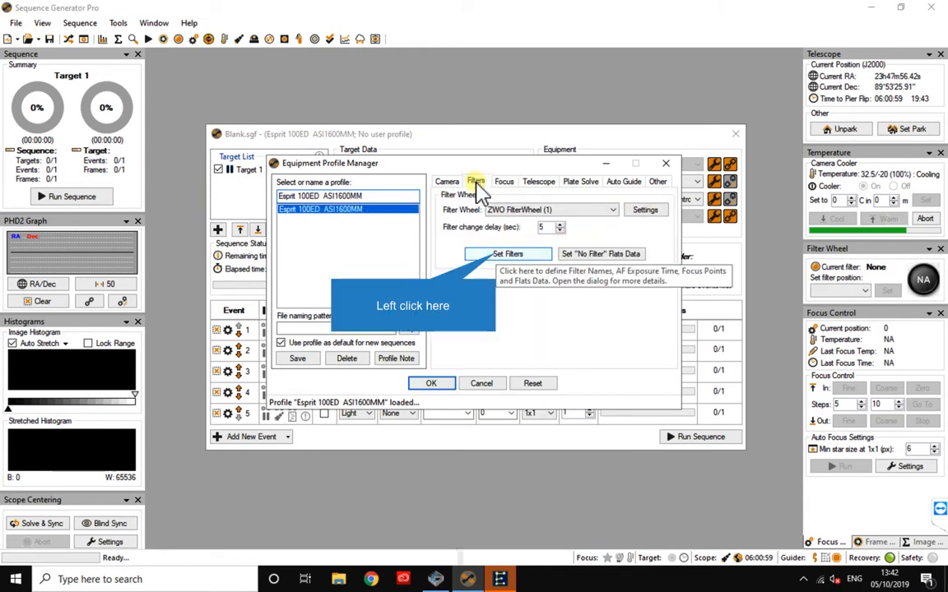
left_click(498, 255)
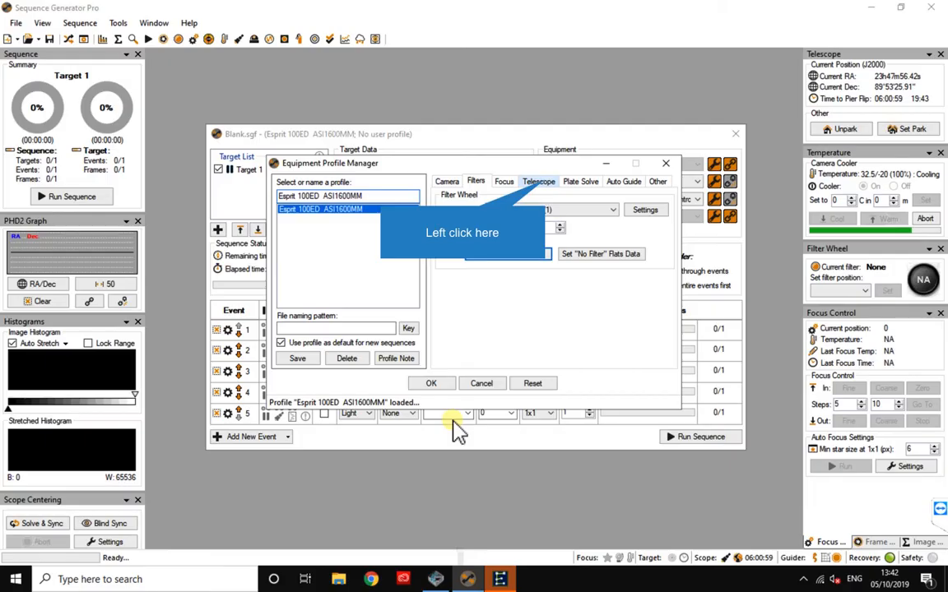
- Review and accept the EQMOD HEQ5/6 telescope's ASCOM setup and its automatic meridian flip options
left_click(543, 183)
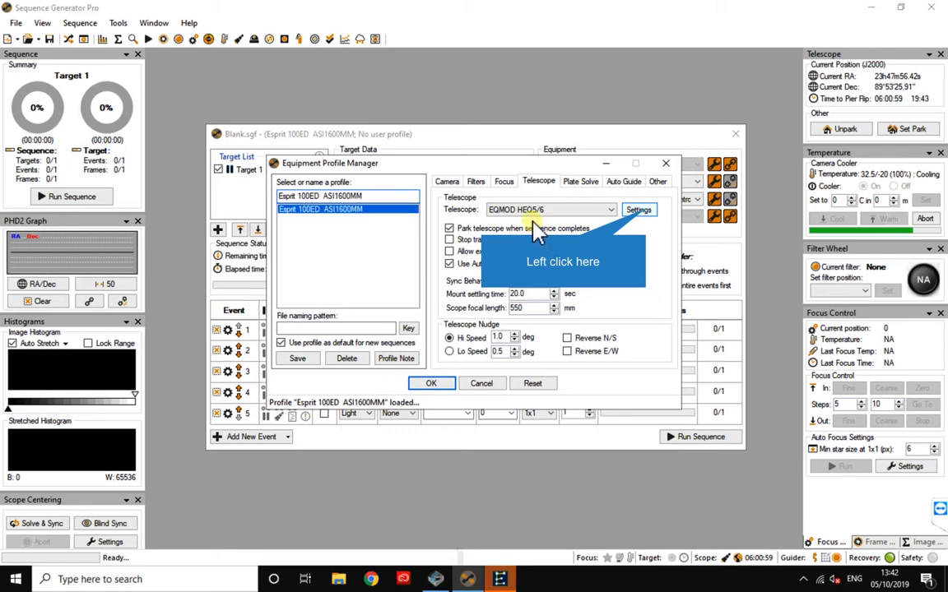
left_click(641, 211)
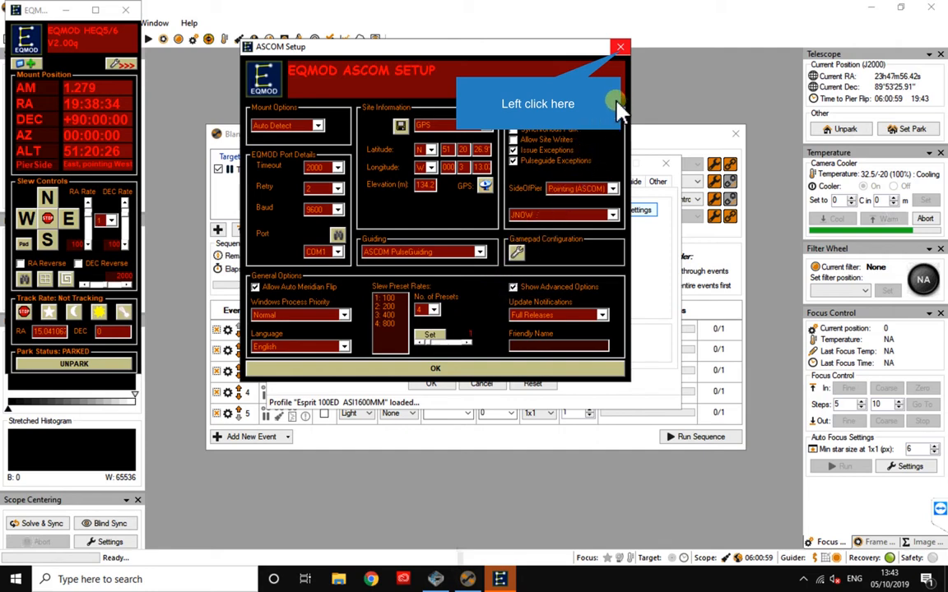
left_click(621, 49)
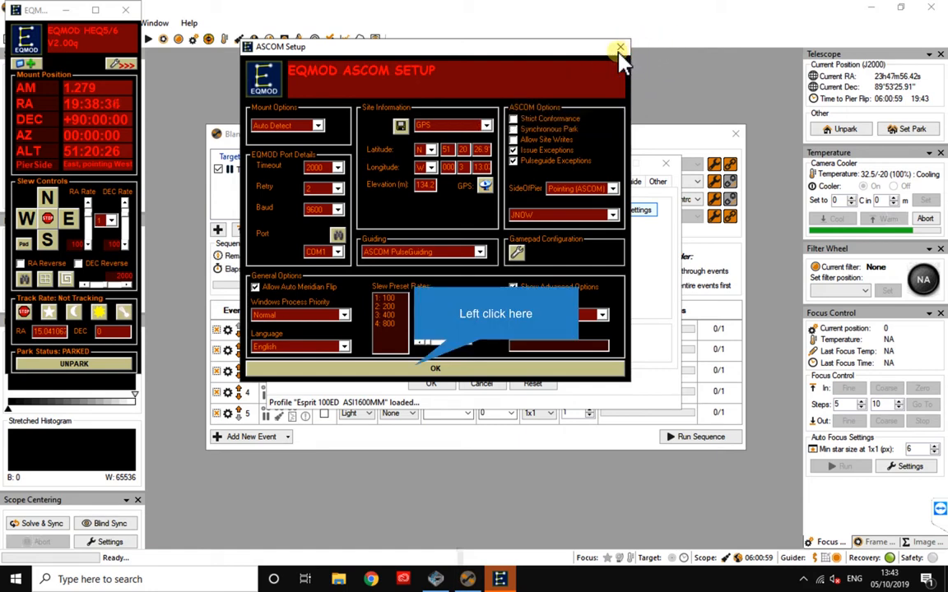
left_click(432, 368)
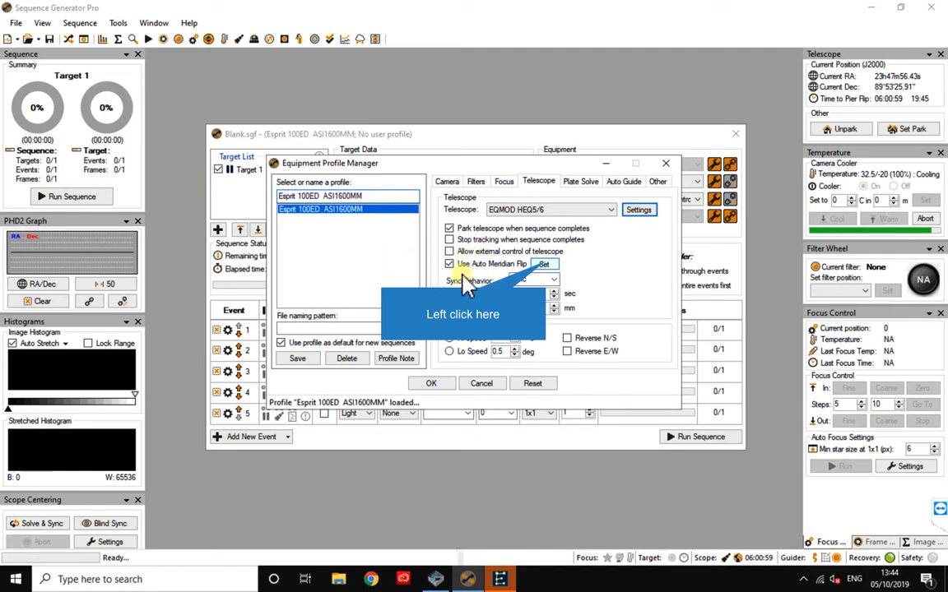
left_click(554, 266)
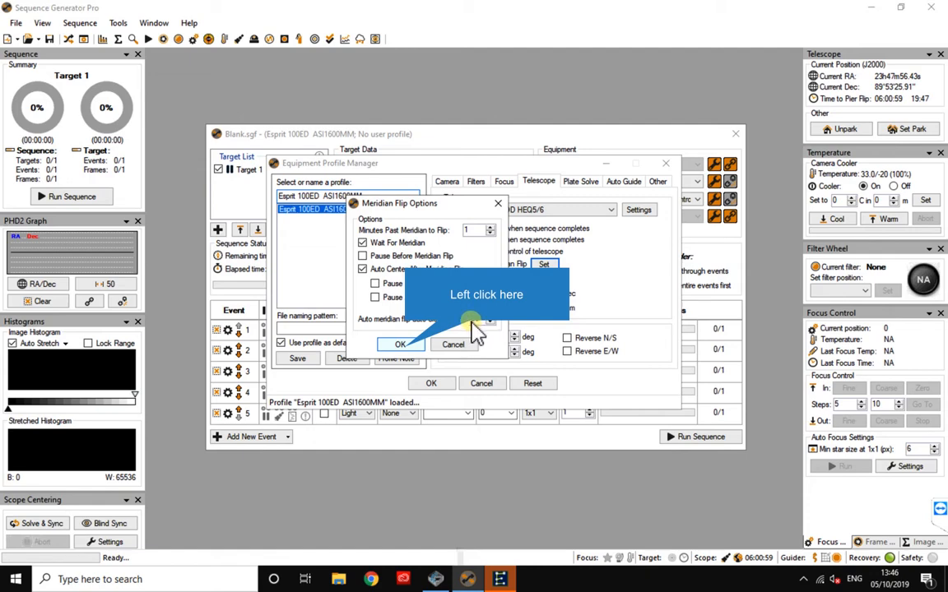
left_click(402, 343)
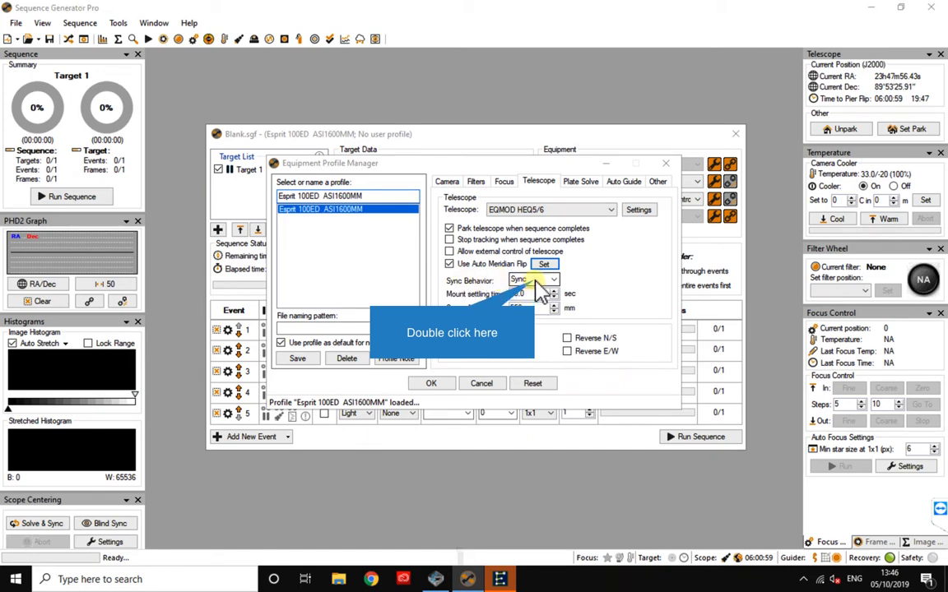
- Keep the telescope's sync behavior at Sync, and check the mount settling time and scope focal length
double_click(536, 282)
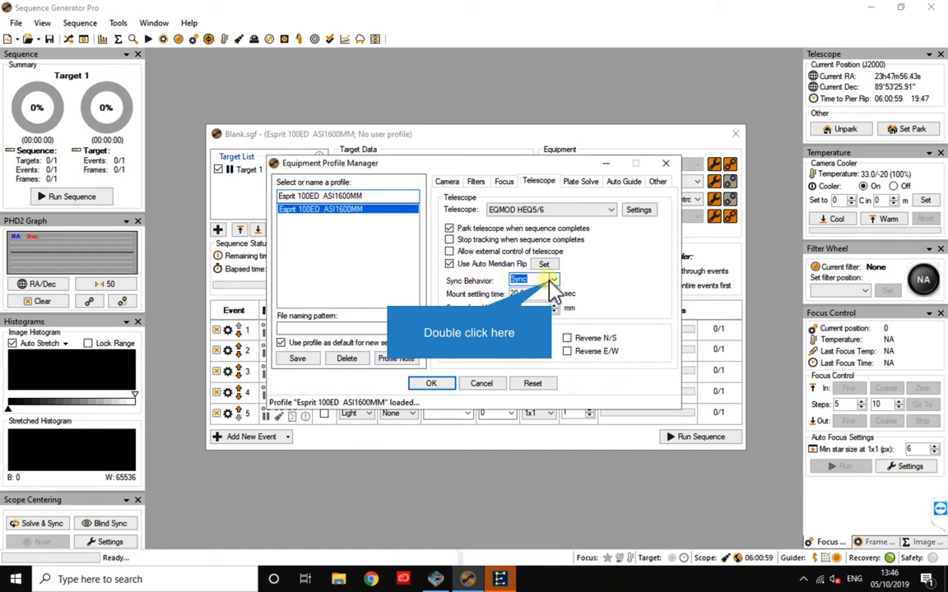
left_click(549, 280)
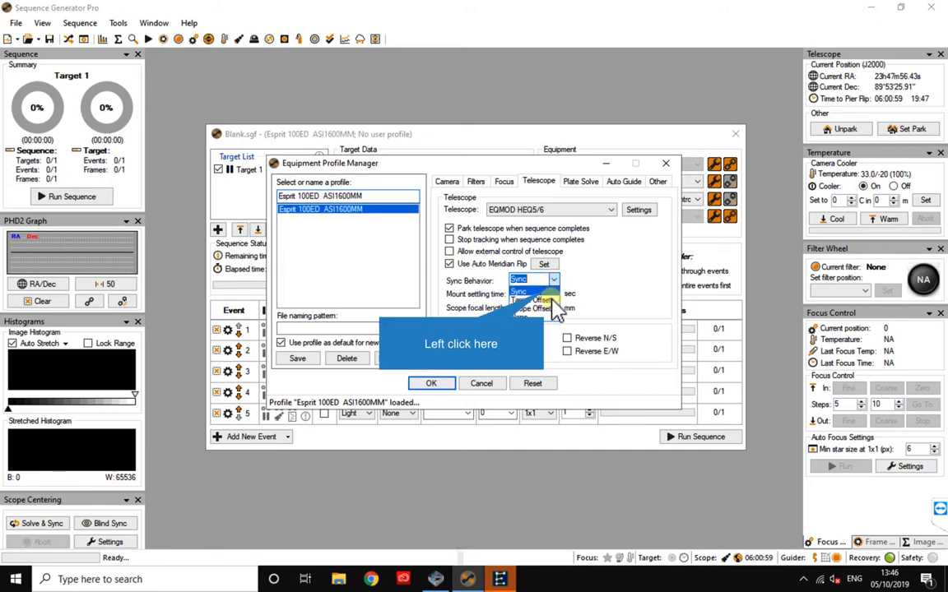
left_click(549, 303)
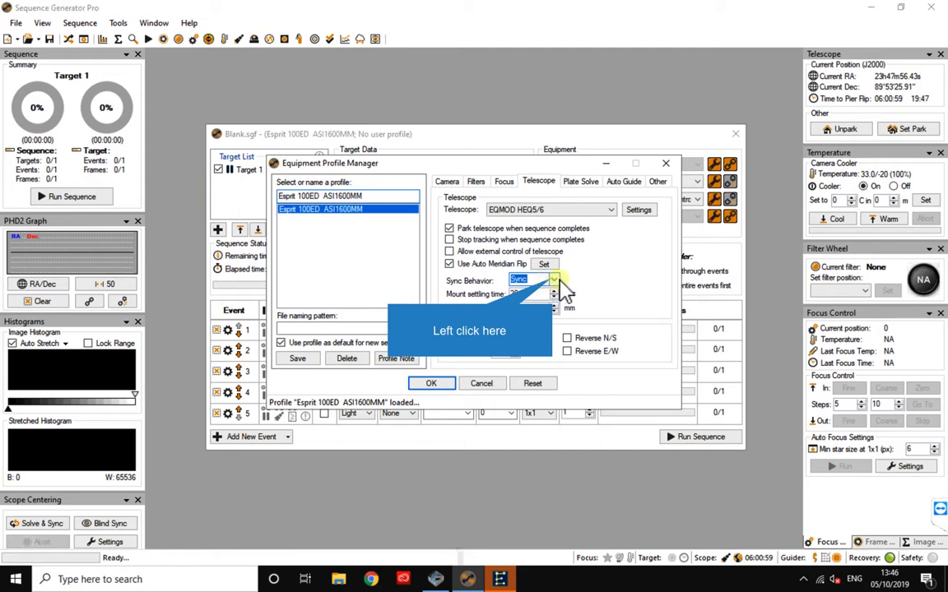
left_click(555, 281)
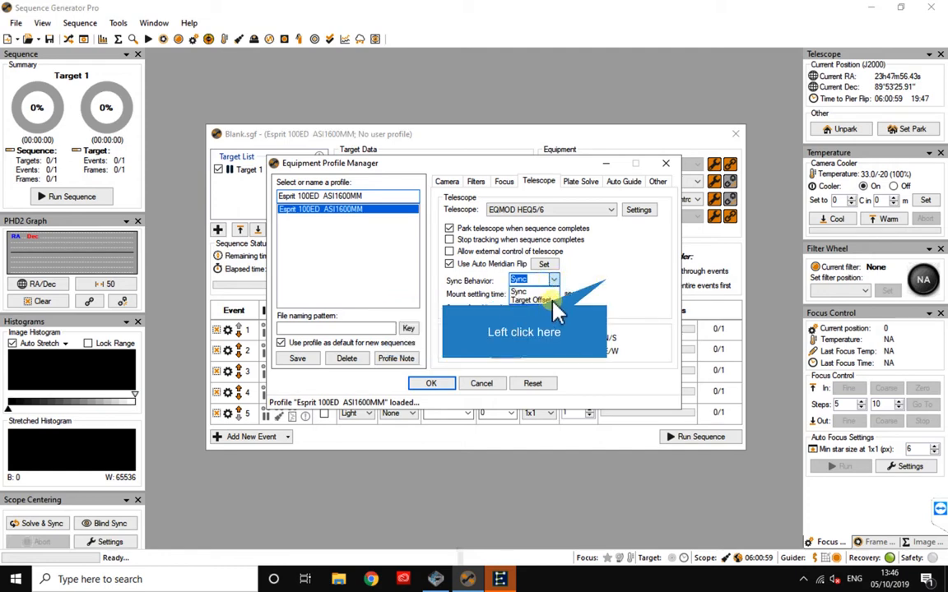
left_click(613, 290)
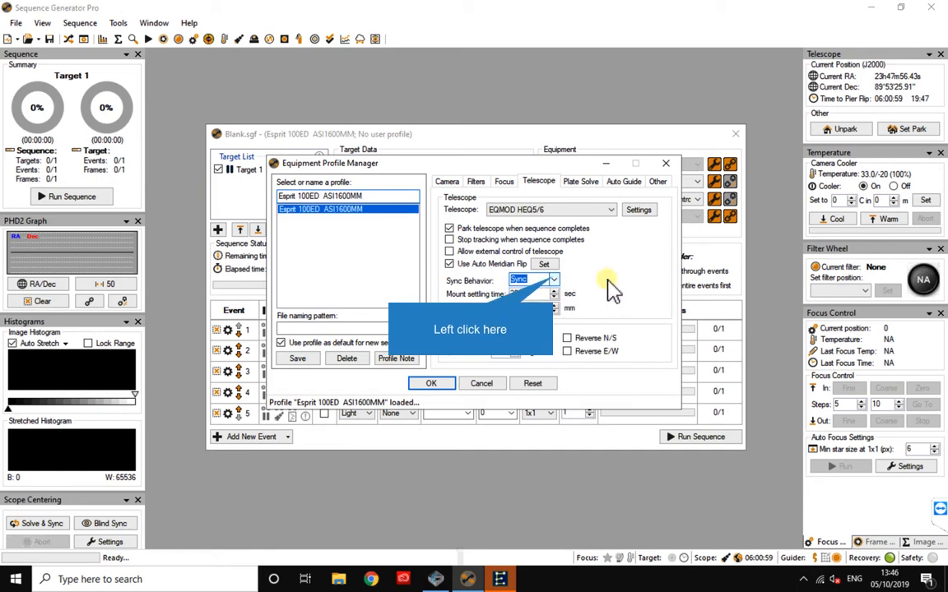
left_click(556, 282)
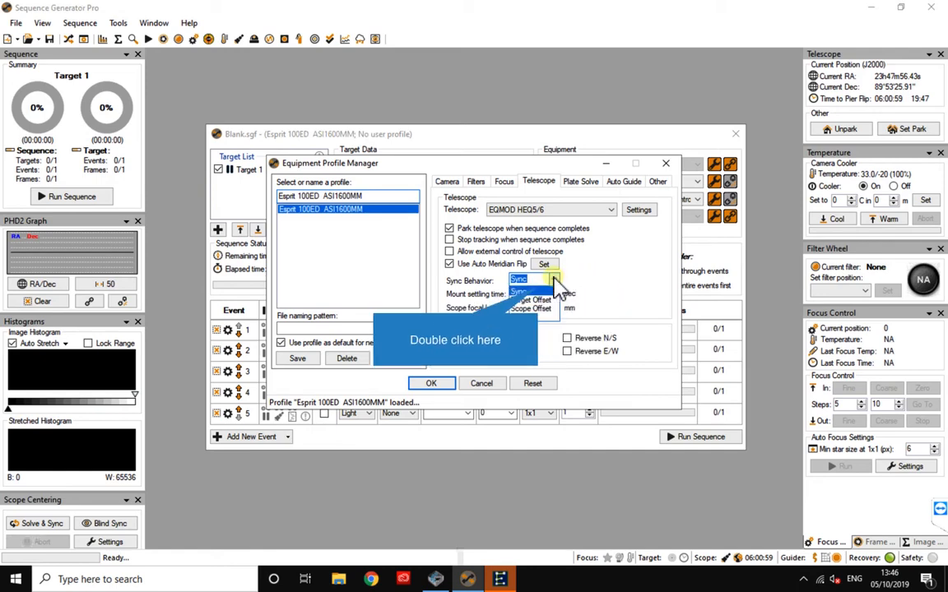
double_click(520, 293)
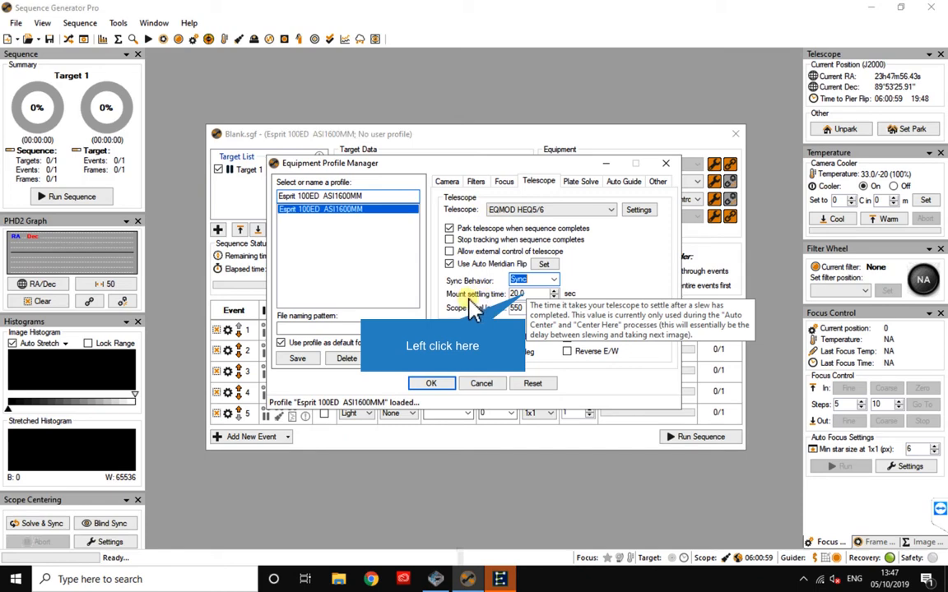
left_click(528, 294)
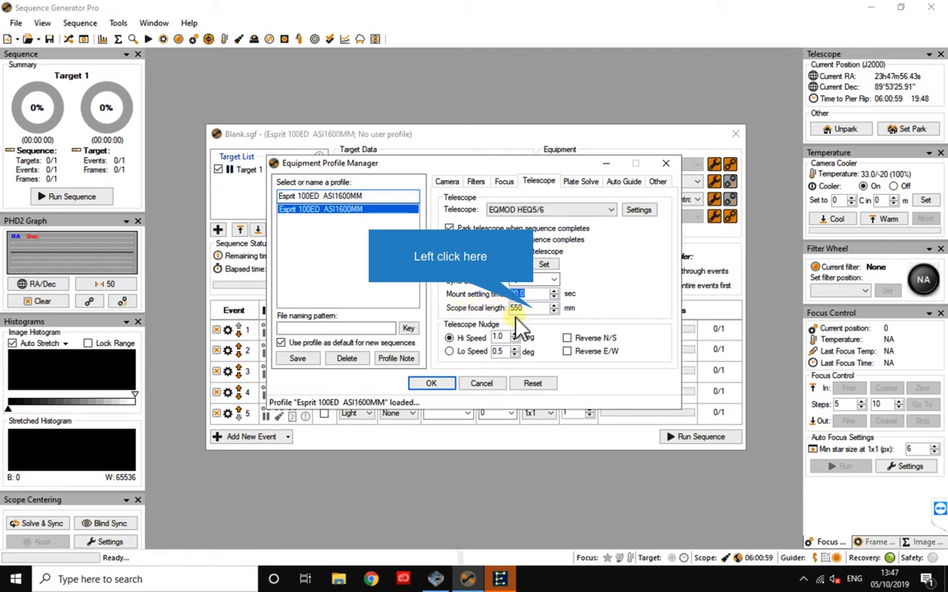
left_click(530, 309)
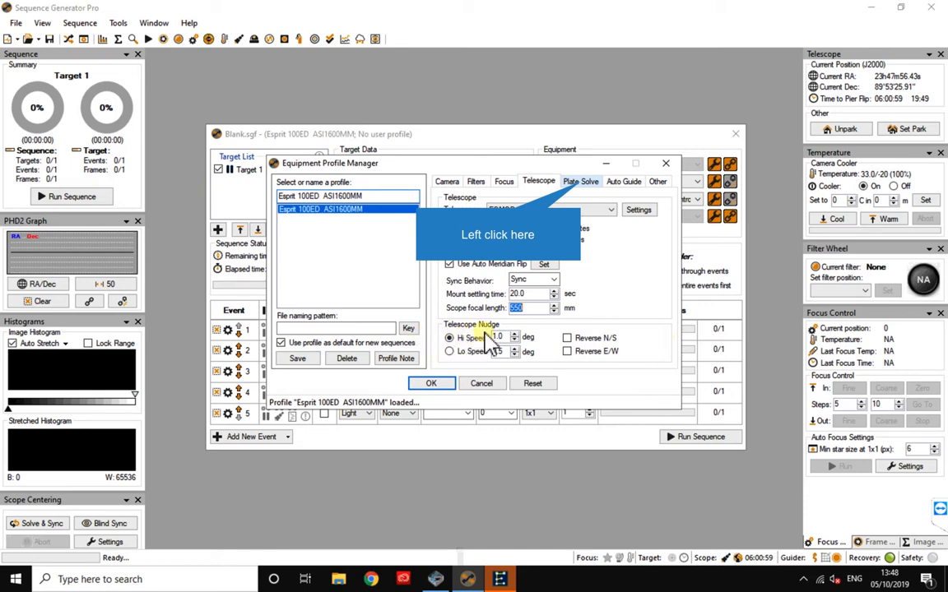
- Inspect the PlateSolve2 interface's settings window from the plate solve options, and close it
left_click(581, 188)
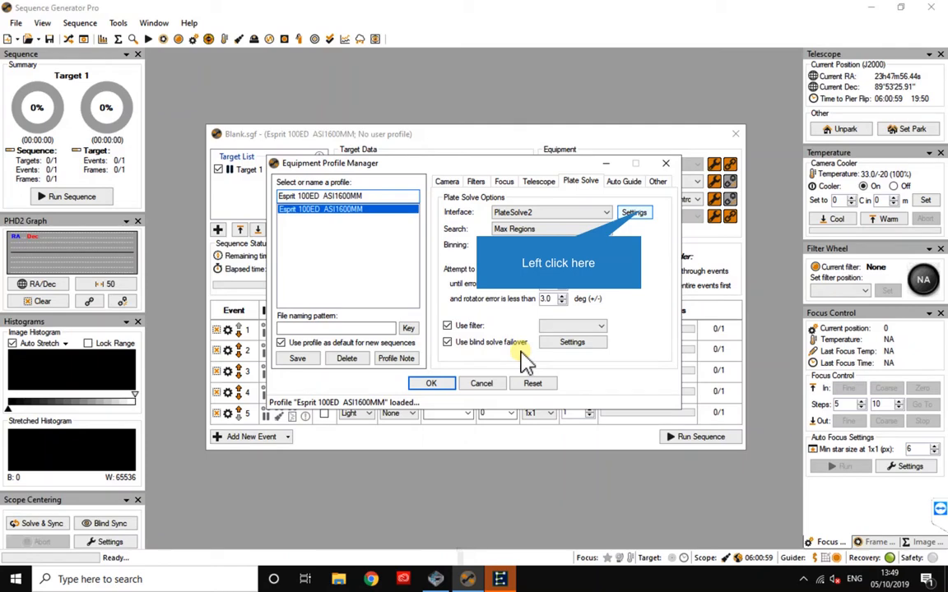
left_click(635, 214)
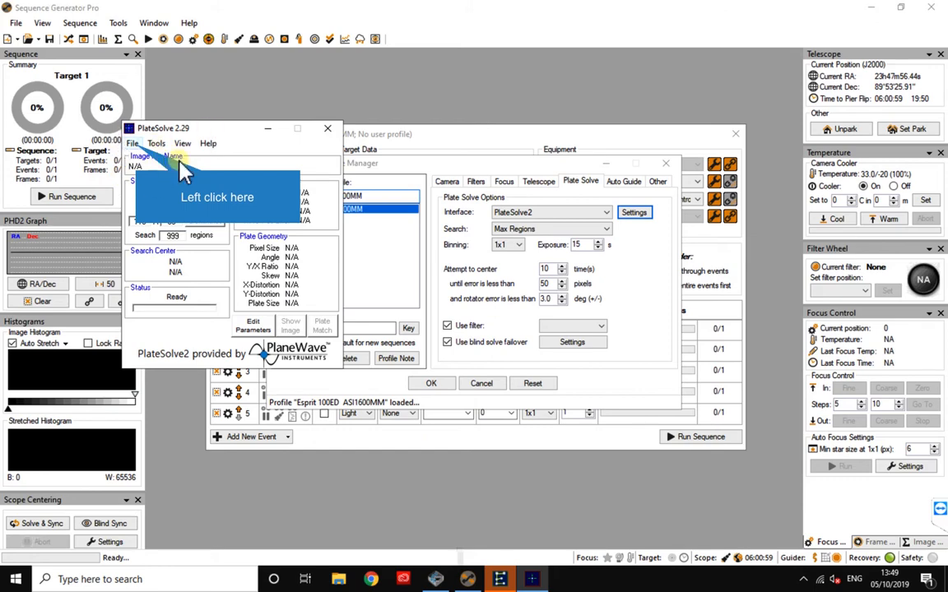
left_click(134, 144)
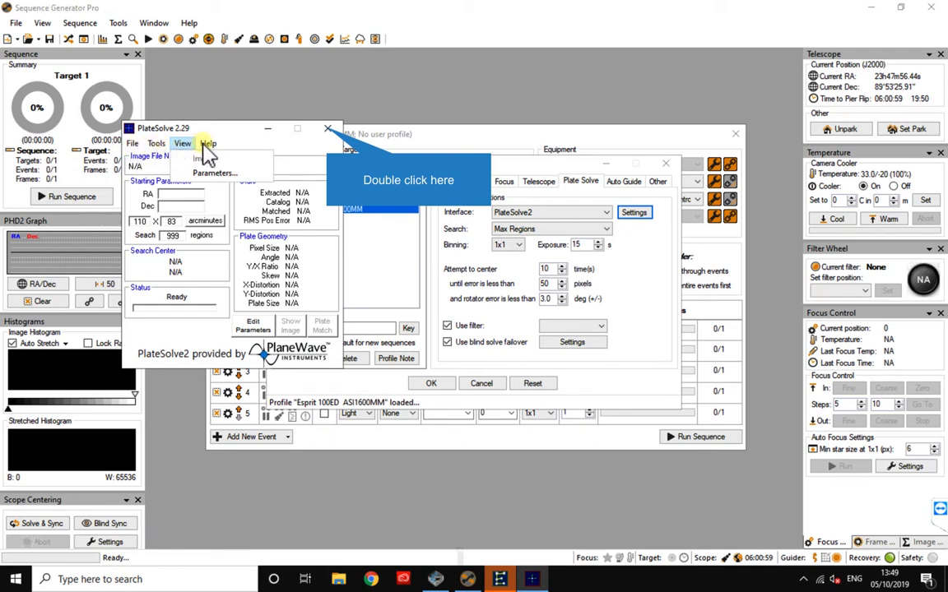
double_click(329, 133)
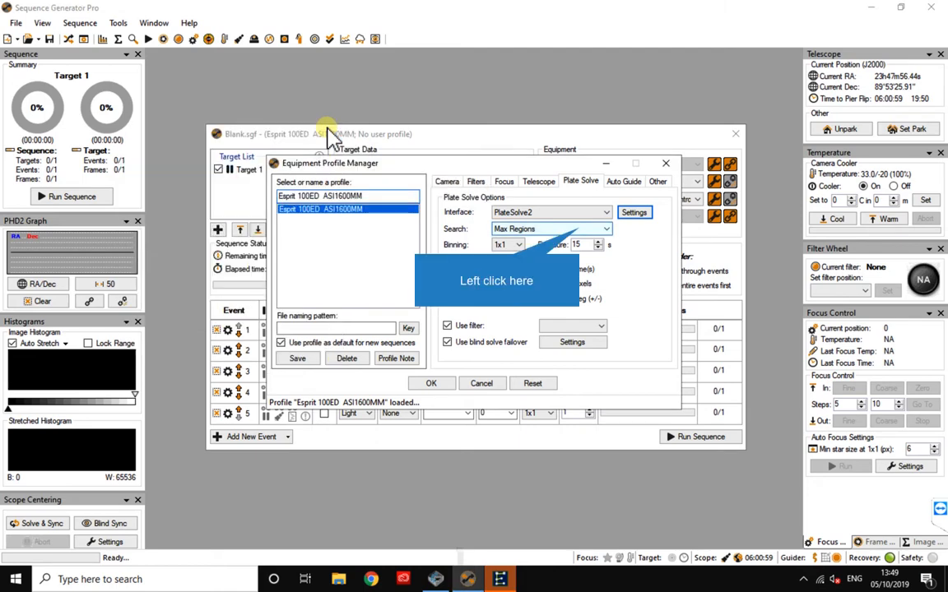
- Review the plate solve search range choices and keep the search at Max Regions
left_click(581, 231)
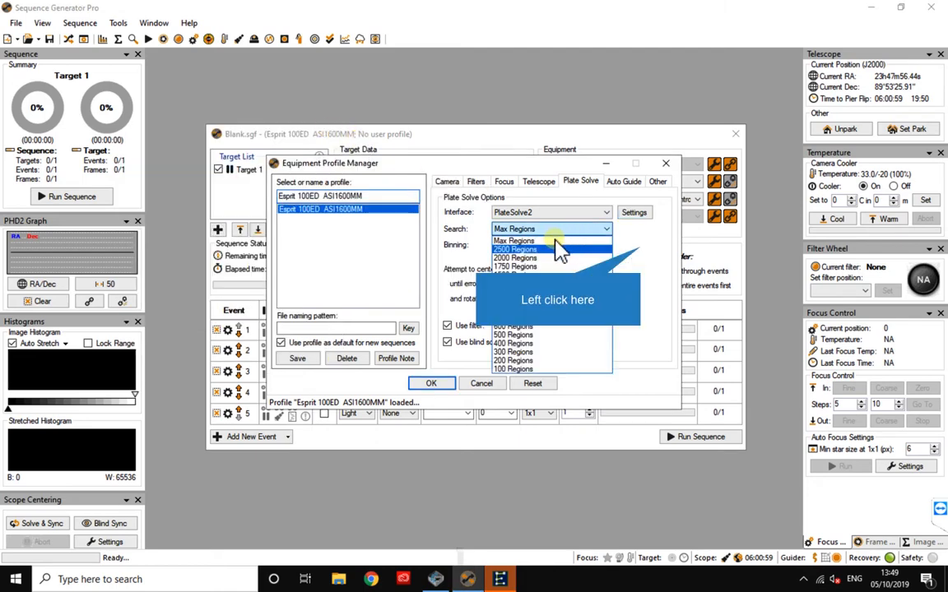
left_click(642, 255)
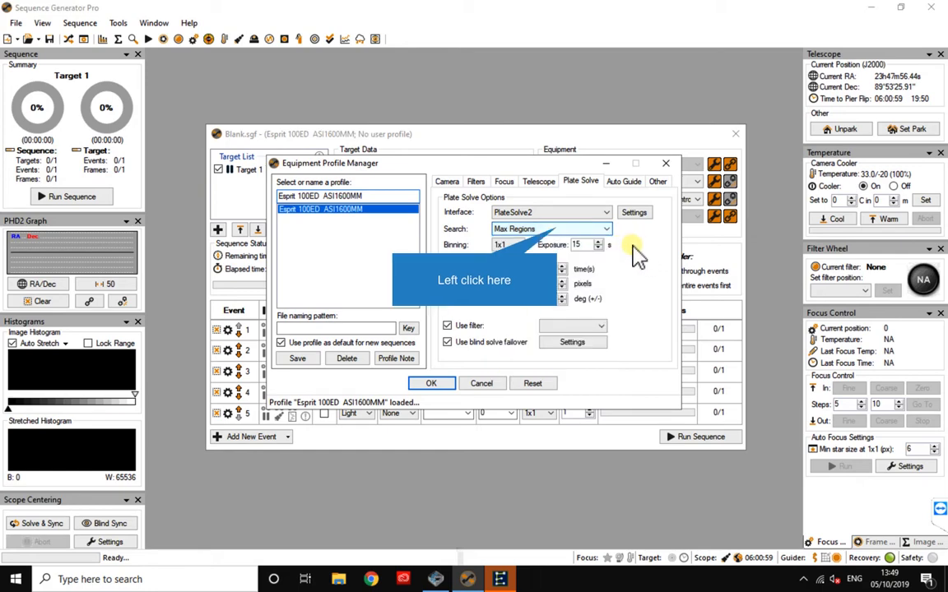
left_click(557, 232)
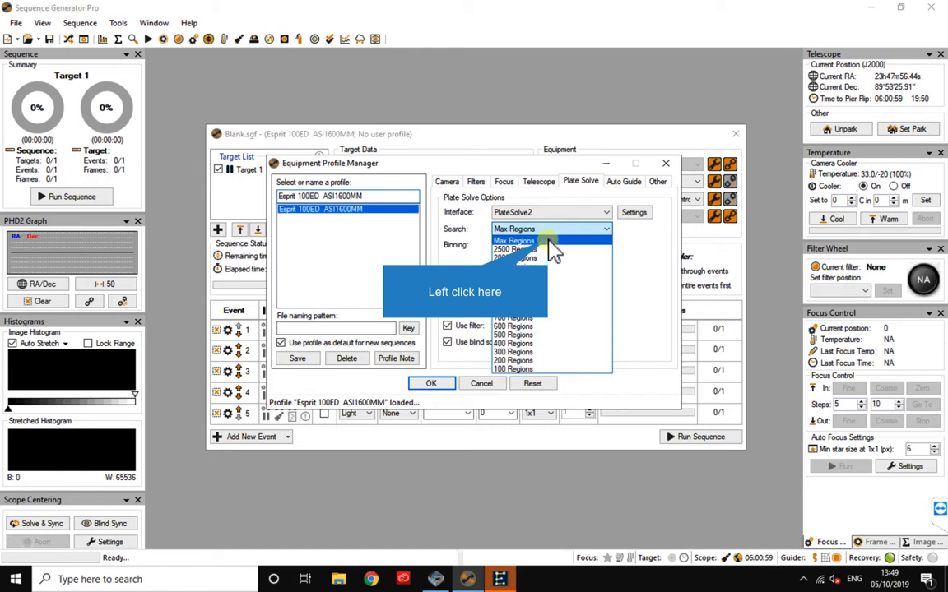
left_click(555, 241)
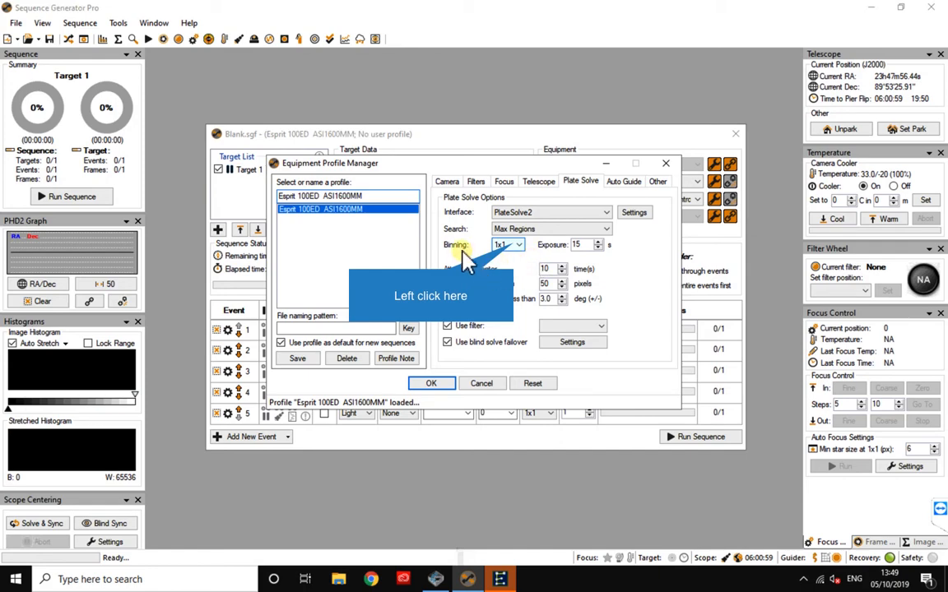
- Keep the plate solve image binning at 1x1
left_click(516, 246)
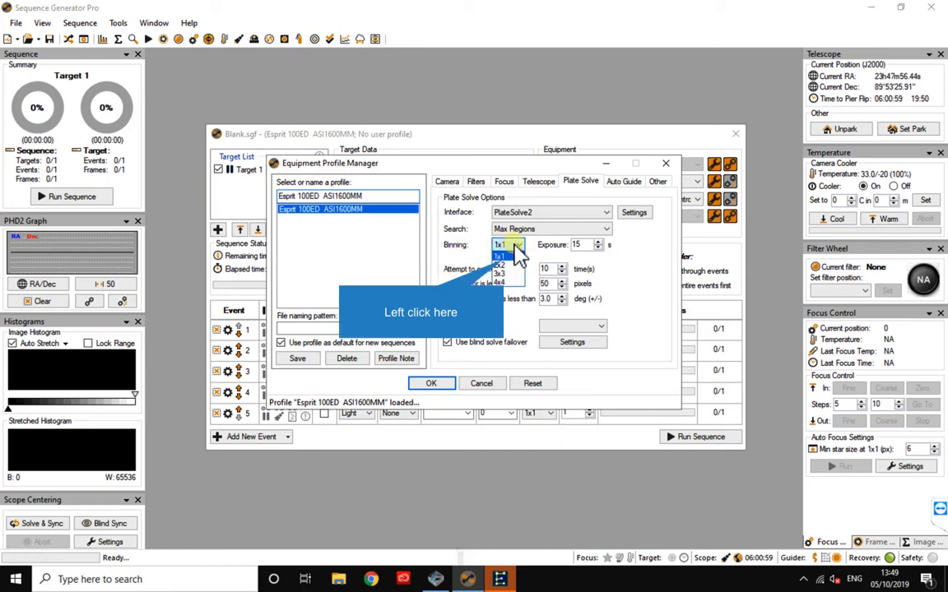
left_click(506, 256)
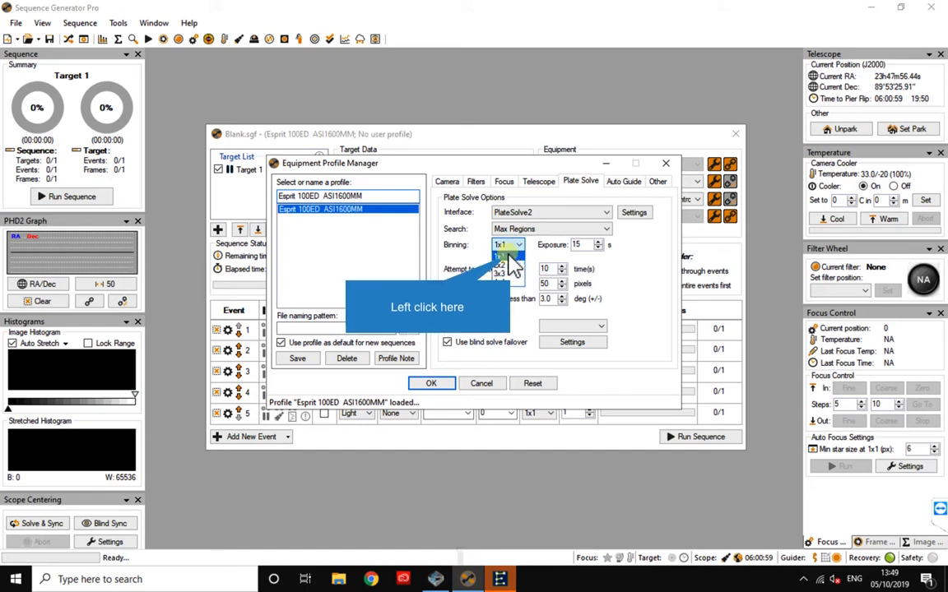
left_click(508, 247)
left_click(506, 257)
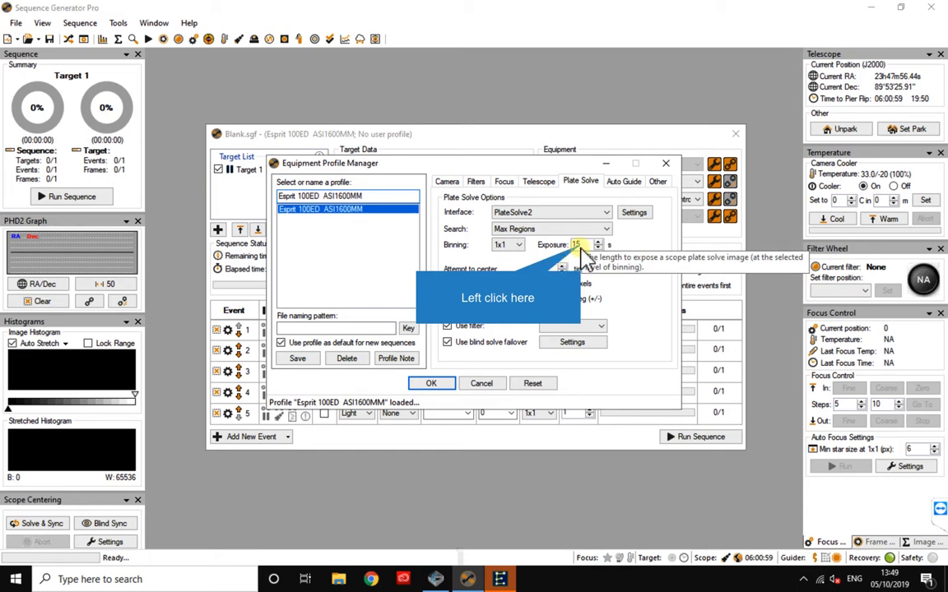
- Check the plate solve exposure length and number of centering attempts, and open and cancel the blind solve failover settings
left_click(579, 245)
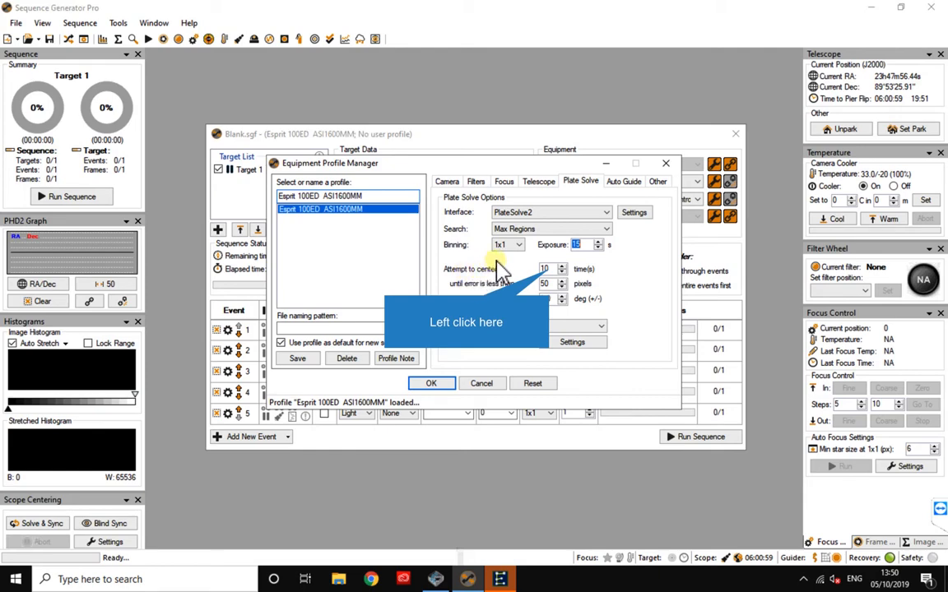
left_click(550, 270)
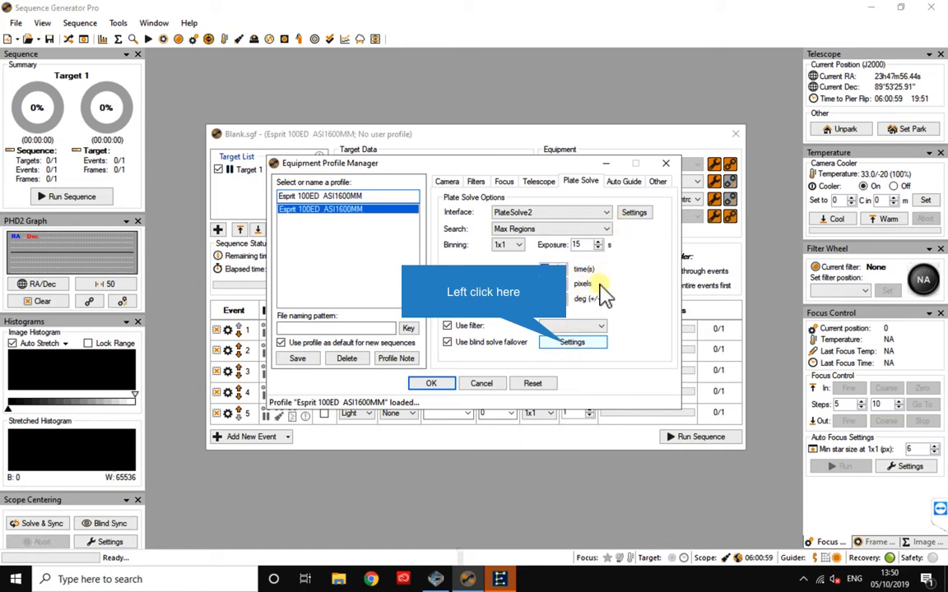
left_click(568, 346)
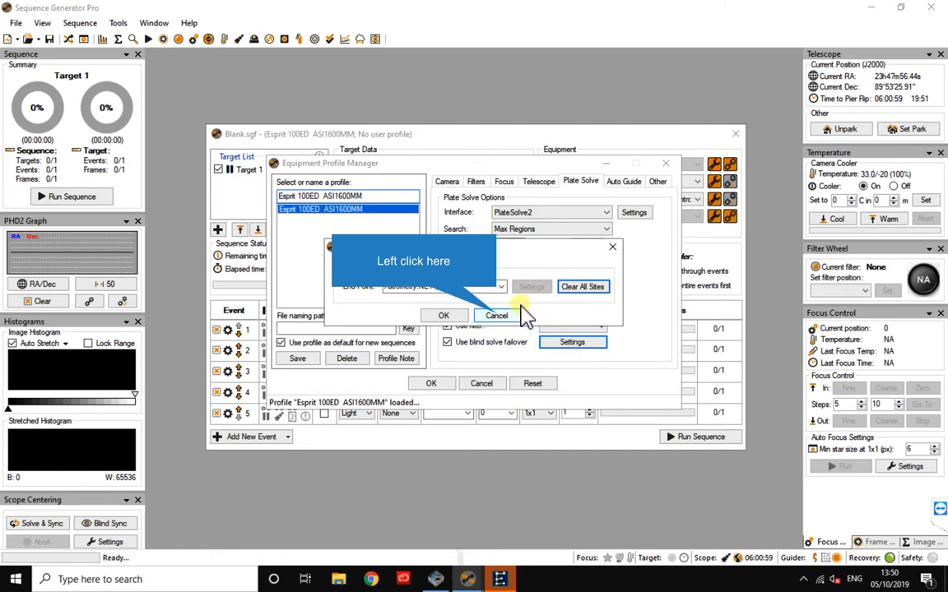
left_click(494, 316)
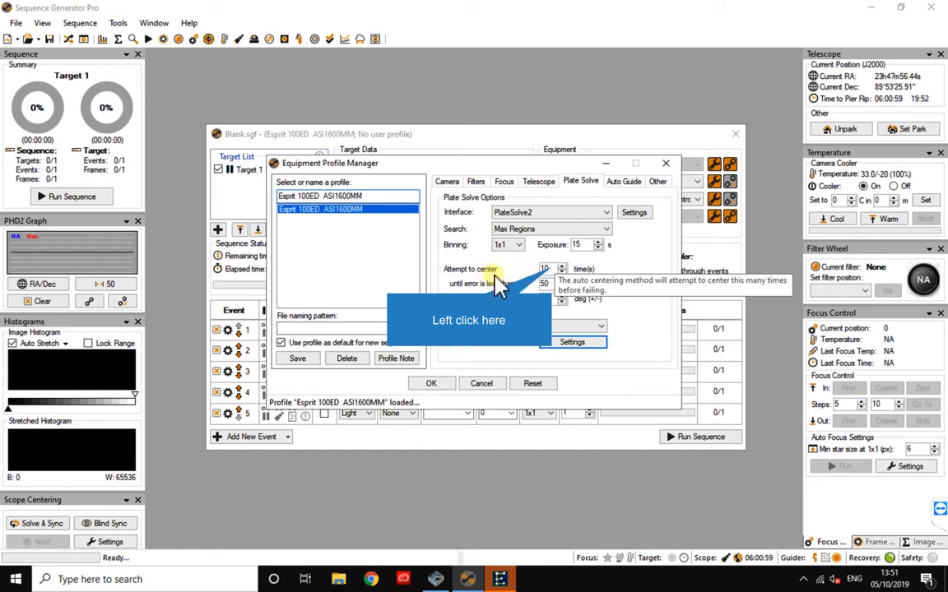
- Review the auto-centering limits: number of attempts, allowed pixel error and allowed rotator error
double_click(548, 270)
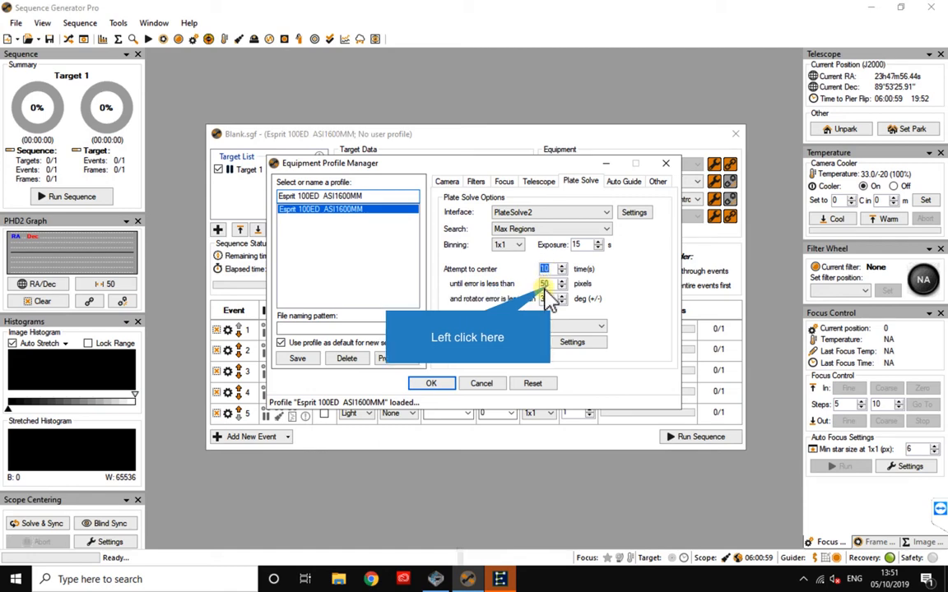
left_click(550, 284)
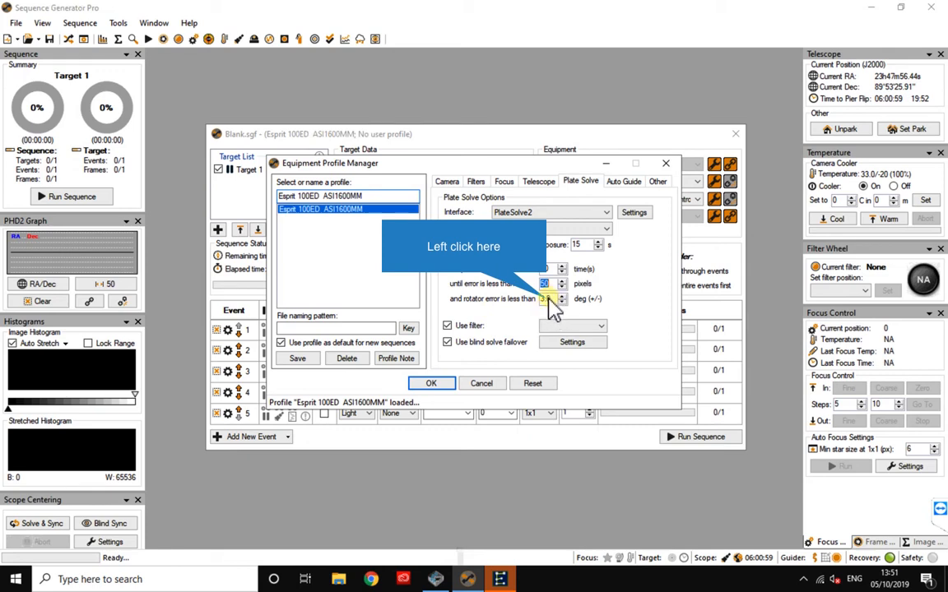
left_click(547, 300)
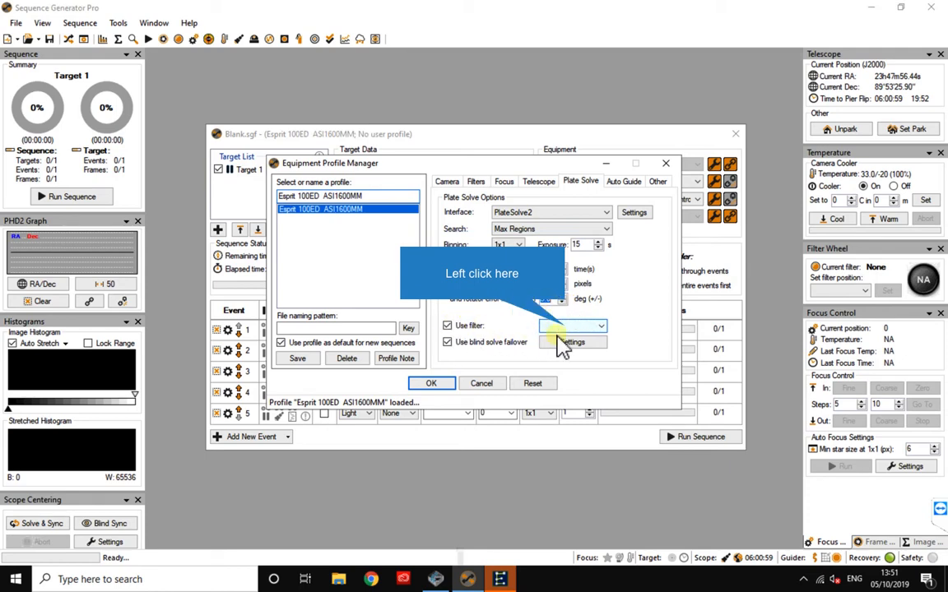
- Set the plate solve filter to Lum and save the equipment profile
left_click(568, 328)
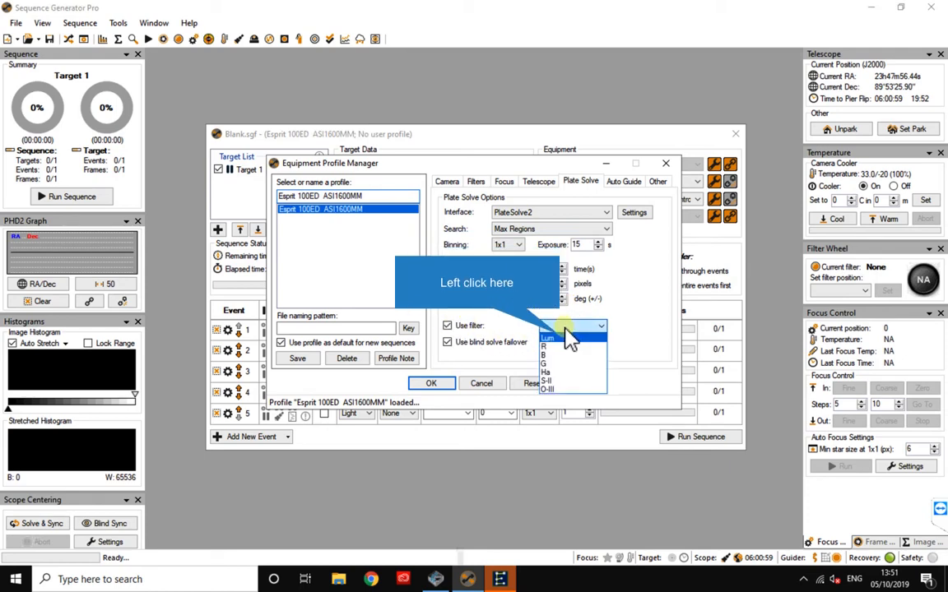
left_click(568, 338)
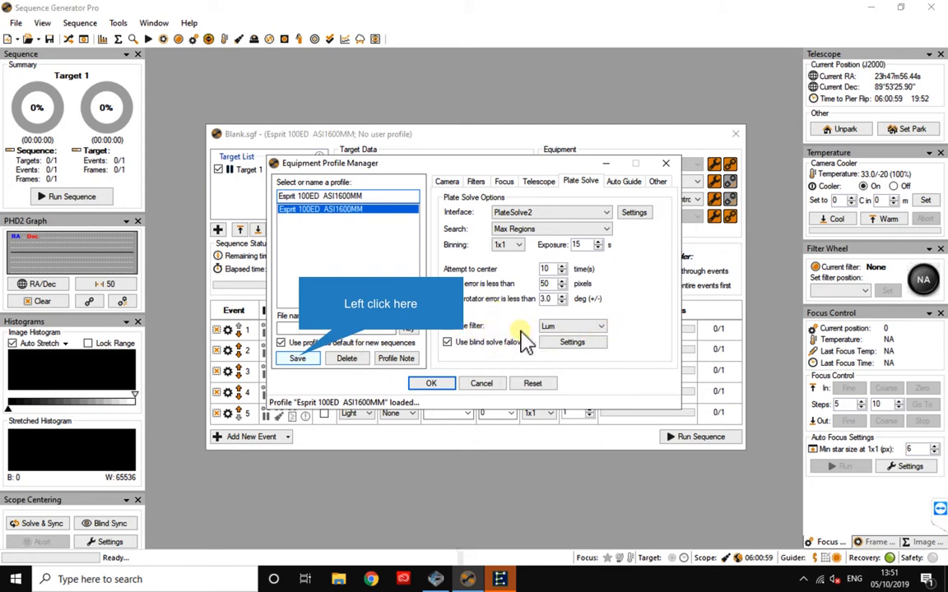
left_click(300, 359)
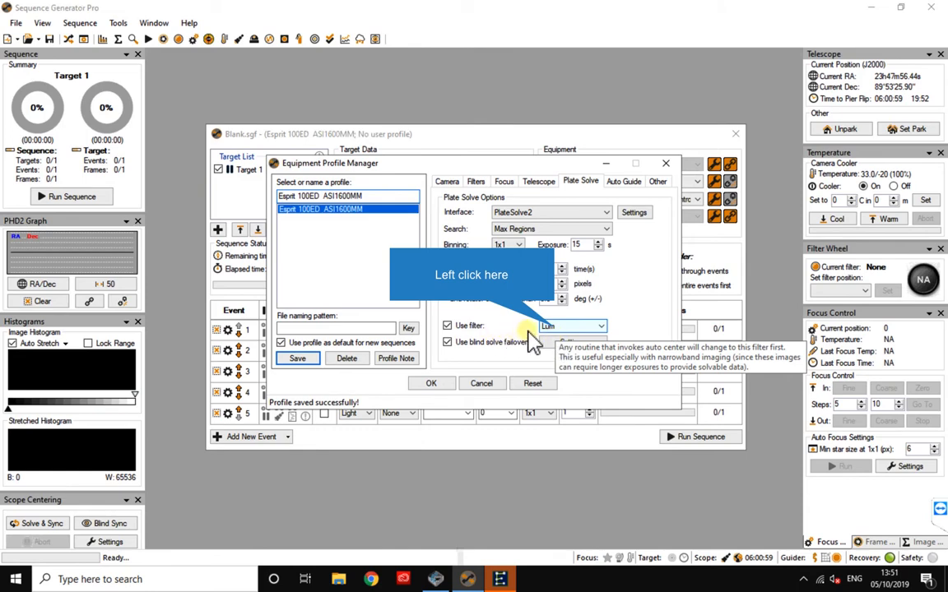
- Review the filters available for plate solving and keep Lum selected
left_click(556, 329)
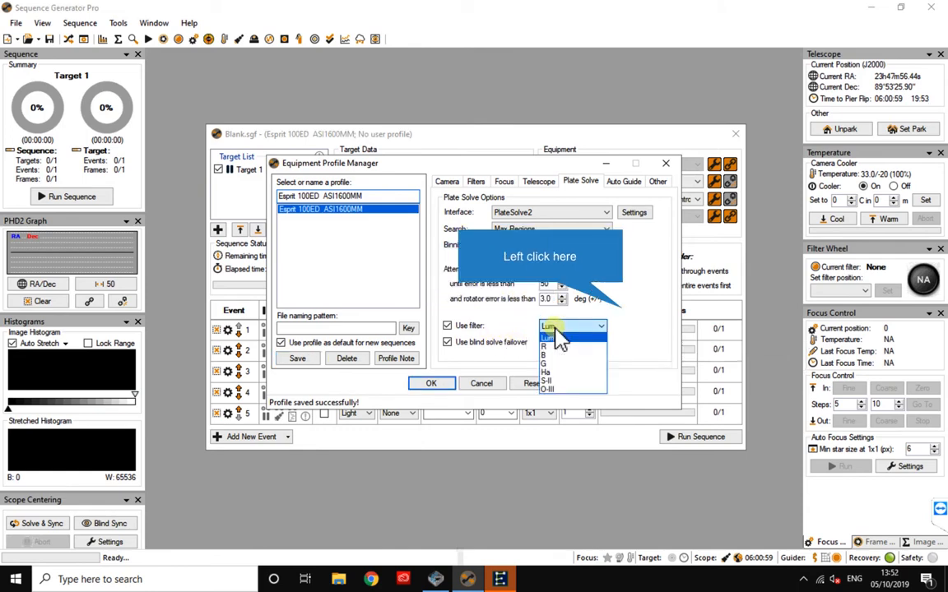
left_click(609, 325)
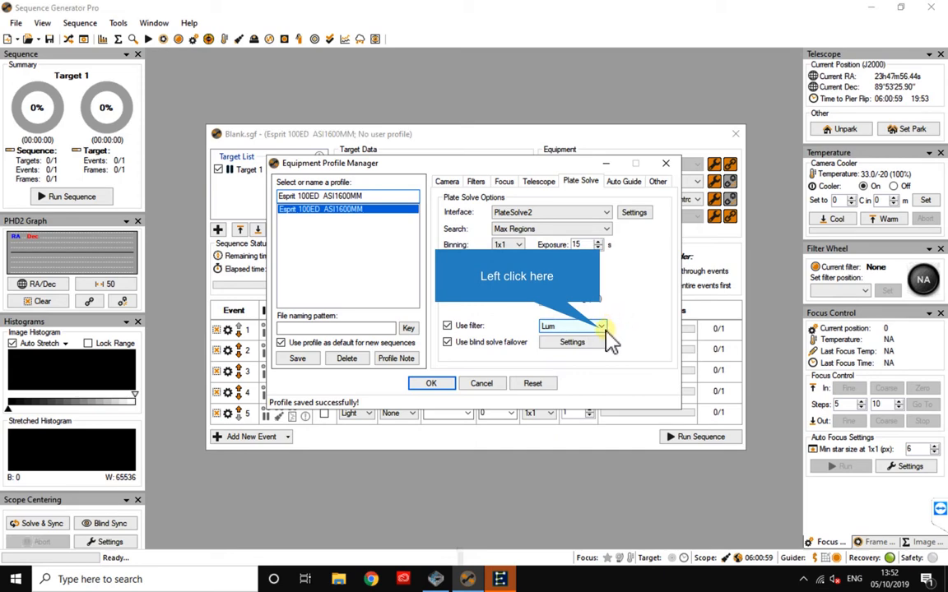
left_click(603, 334)
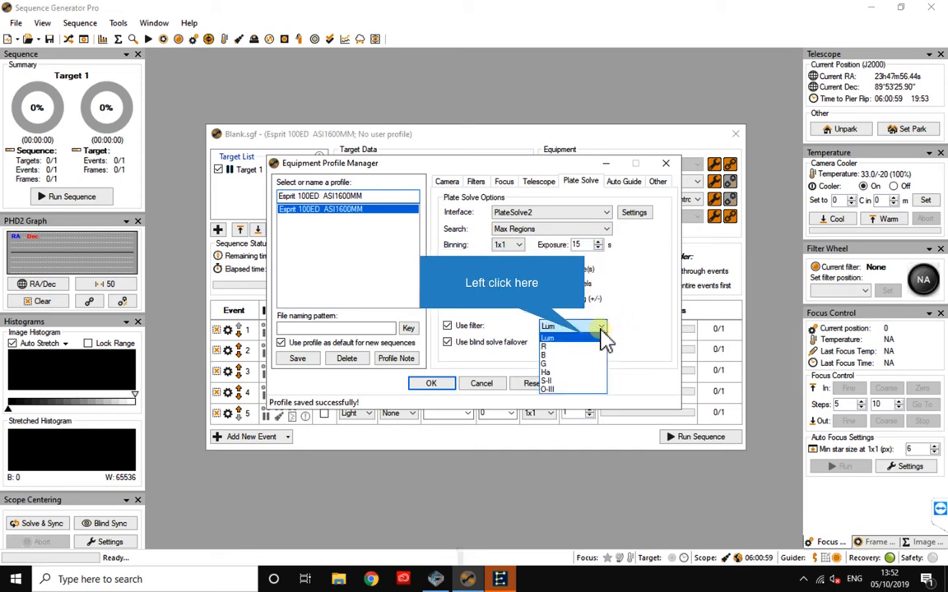
left_click(591, 338)
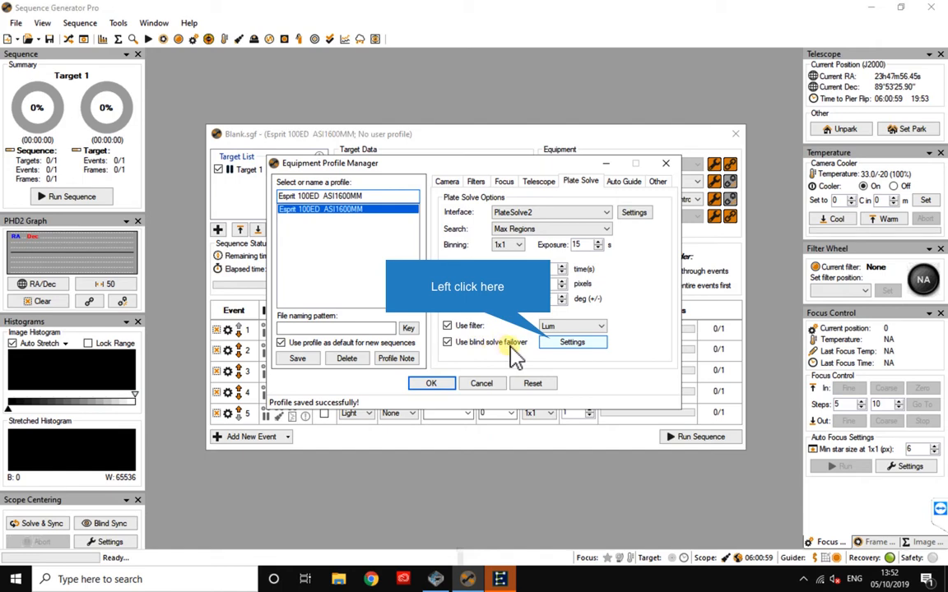
- Try ANSVR (Local Astrometry.NET) as the blind solve failover end point, and confirm Astrometry.NET (Remote) instead
left_click(556, 350)
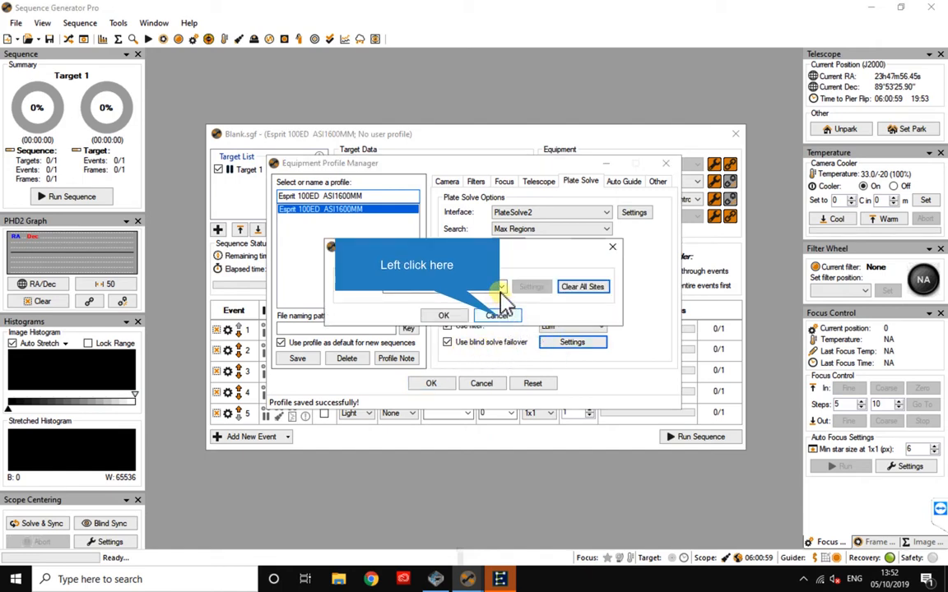
left_click(498, 316)
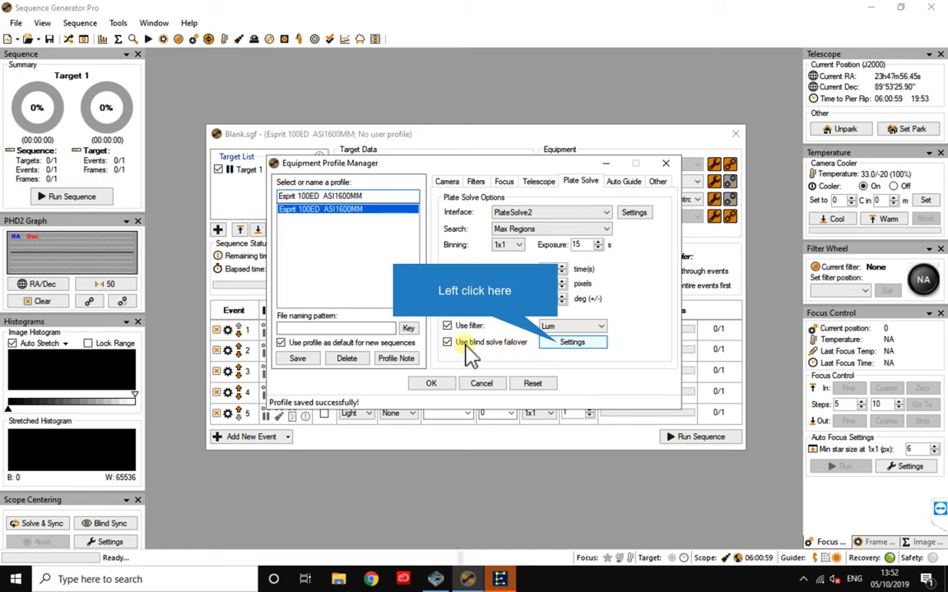
left_click(560, 349)
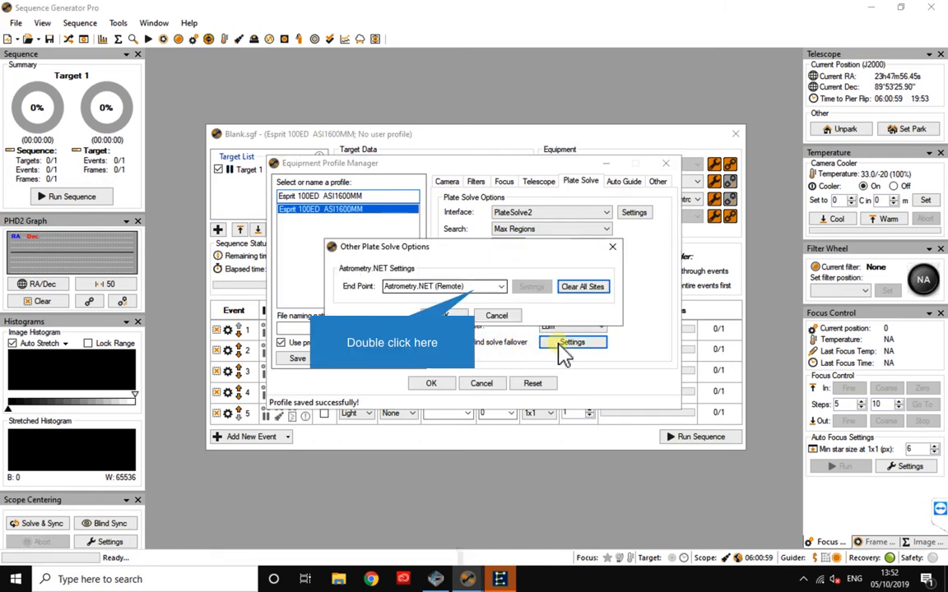
double_click(480, 296)
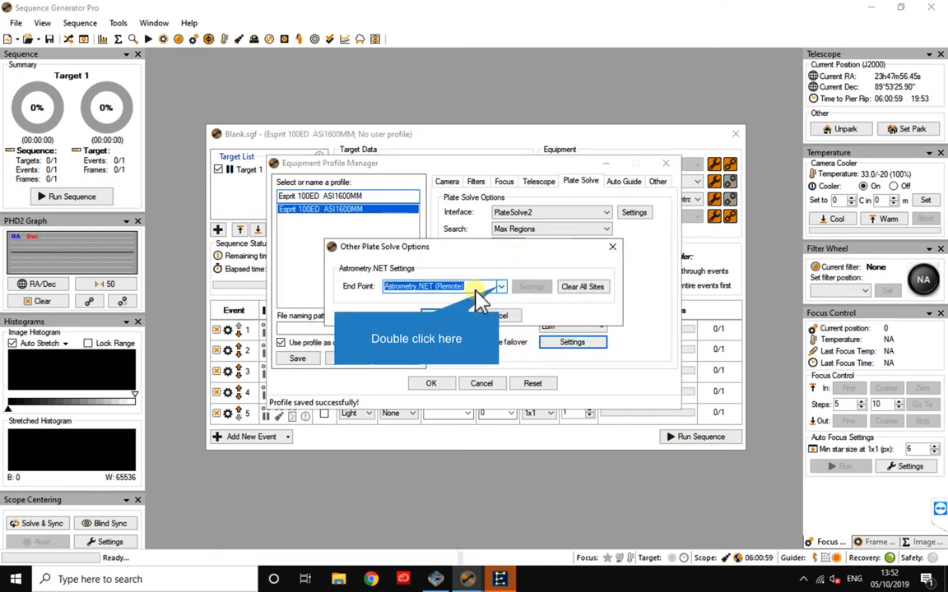
left_click(499, 288)
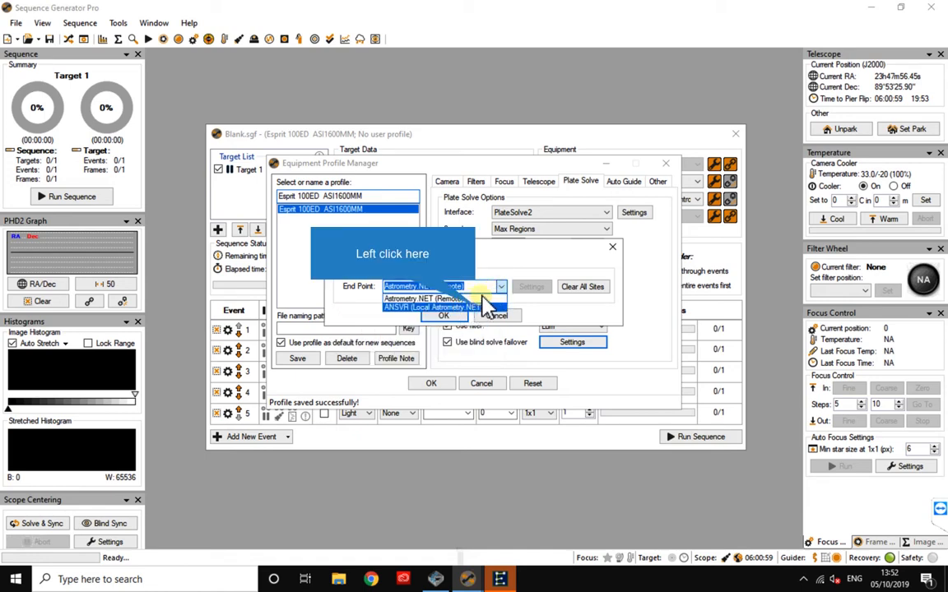
left_click(491, 305)
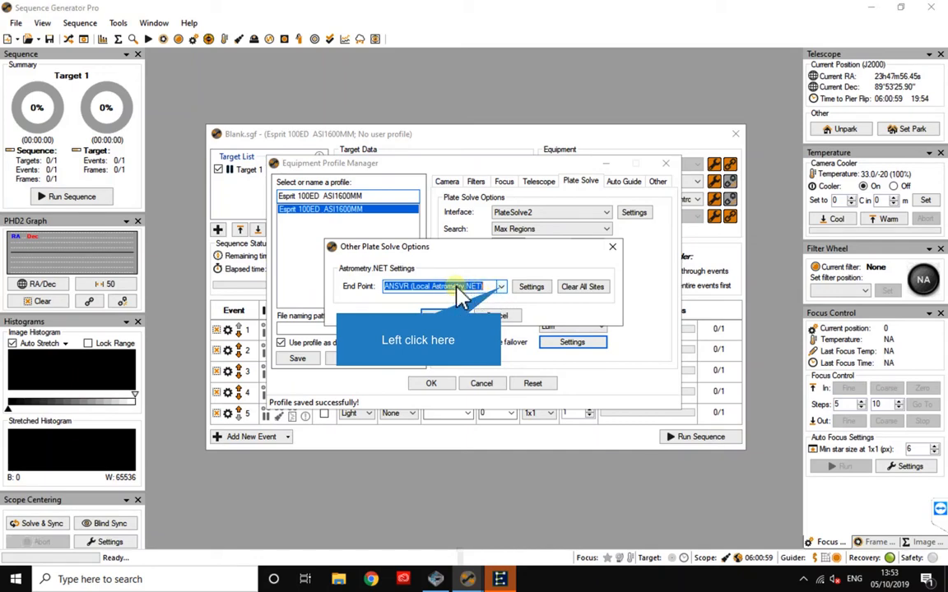
left_click(497, 286)
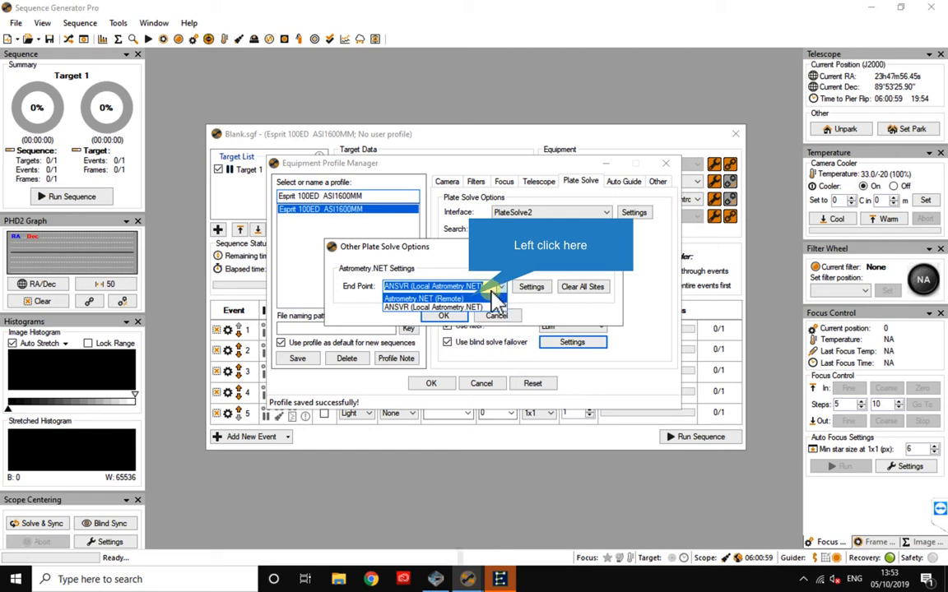
left_click(457, 297)
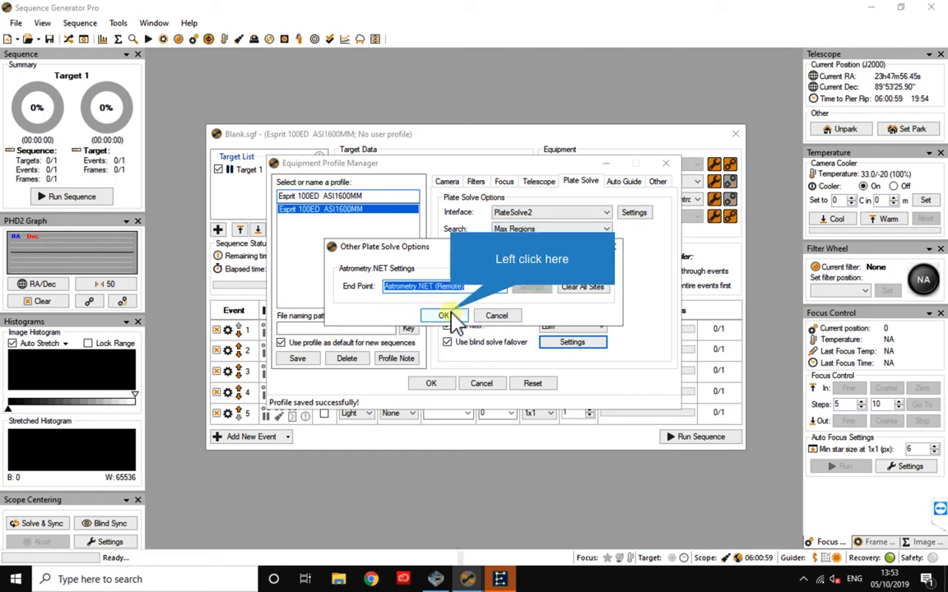
left_click(445, 316)
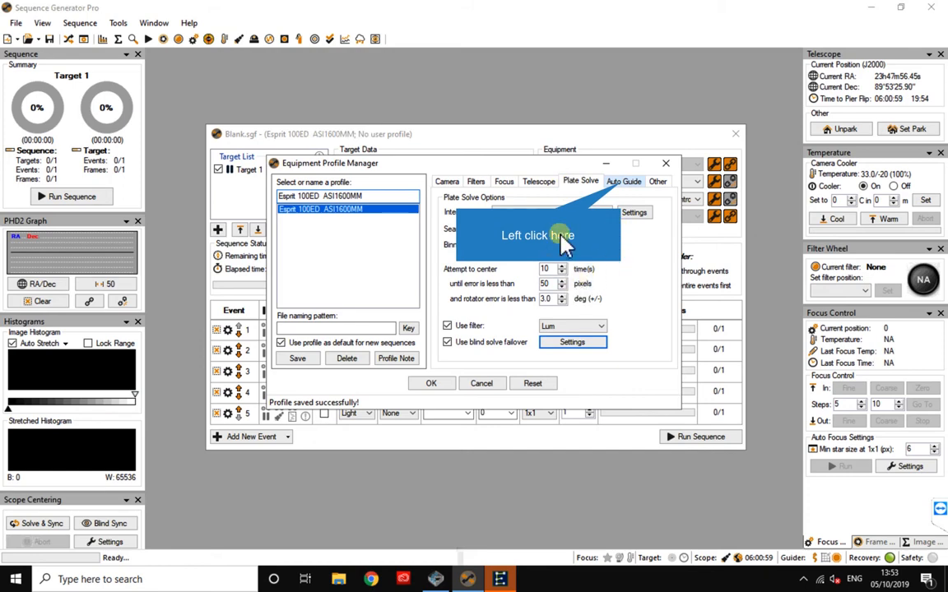
- Configure the auto guider to use the PHD2 interface with Small Dither as the dither amount
left_click(622, 185)
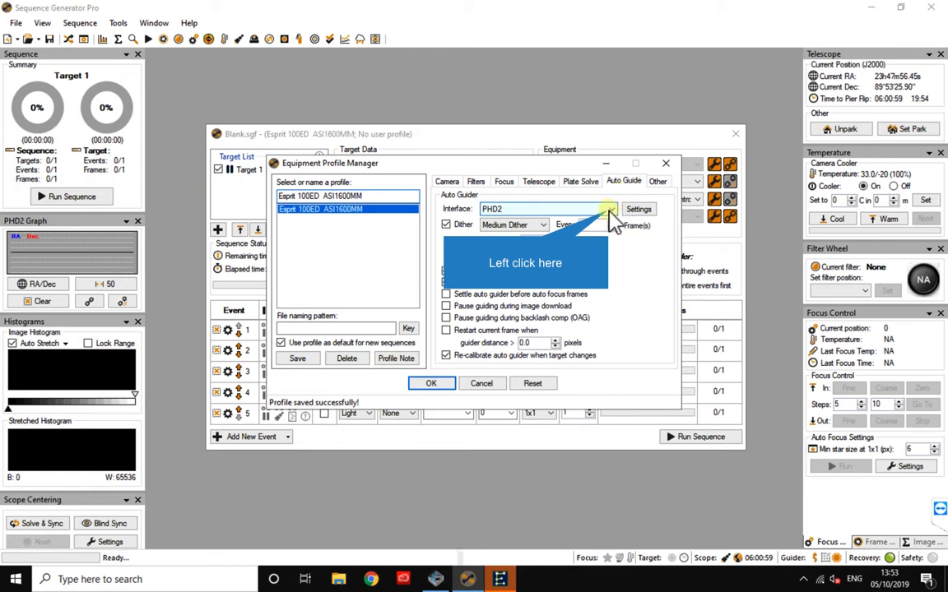
left_click(612, 211)
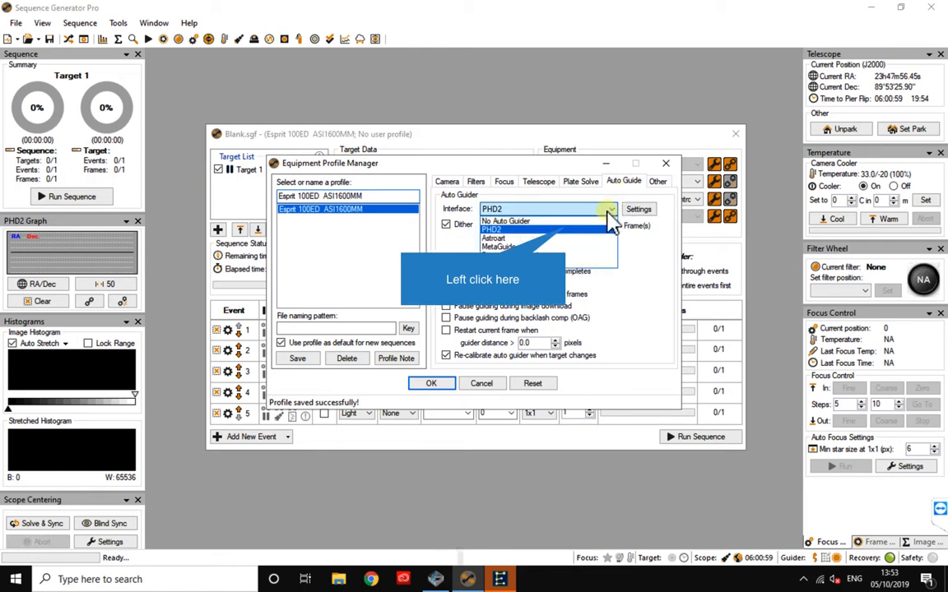
left_click(576, 231)
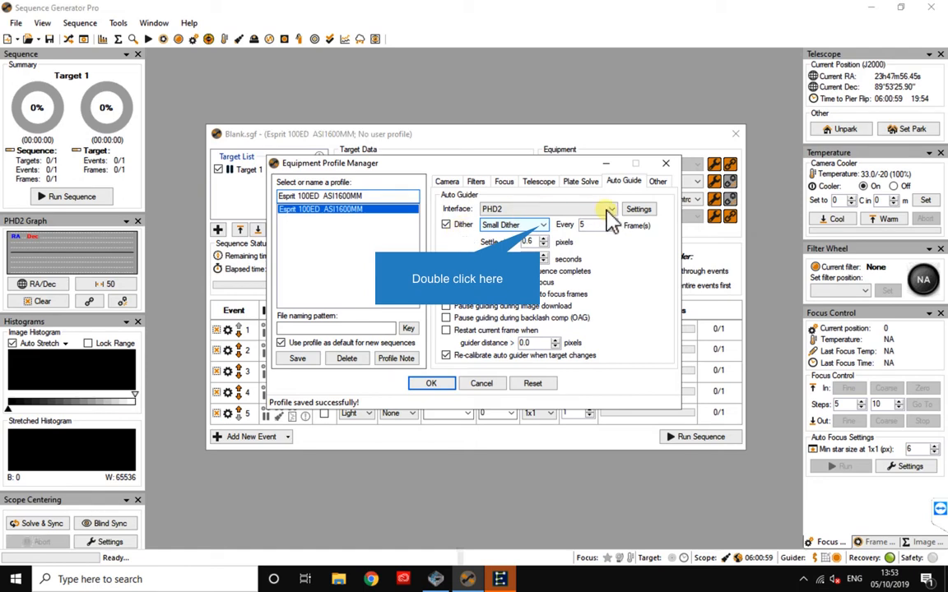
left_click(542, 226)
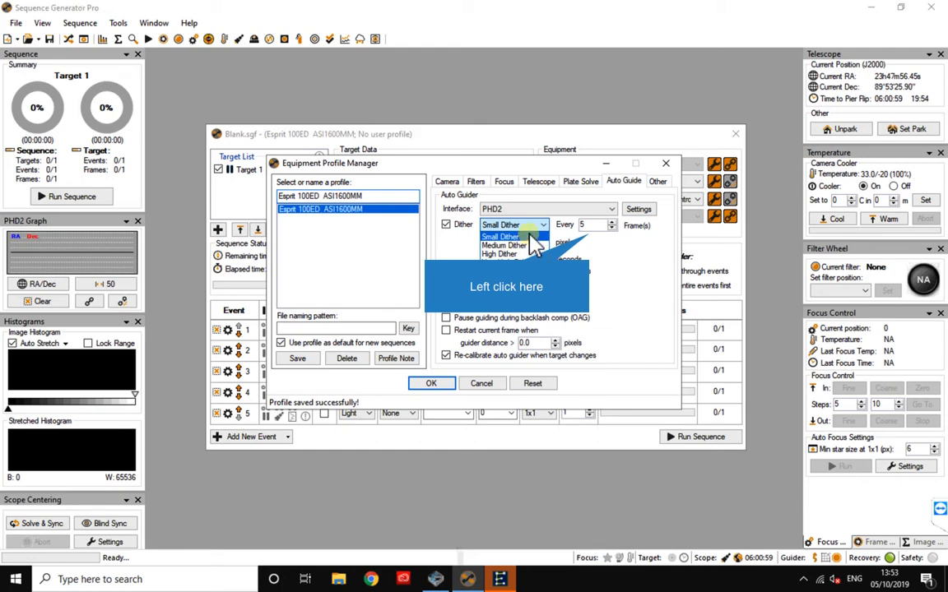
left_click(595, 237)
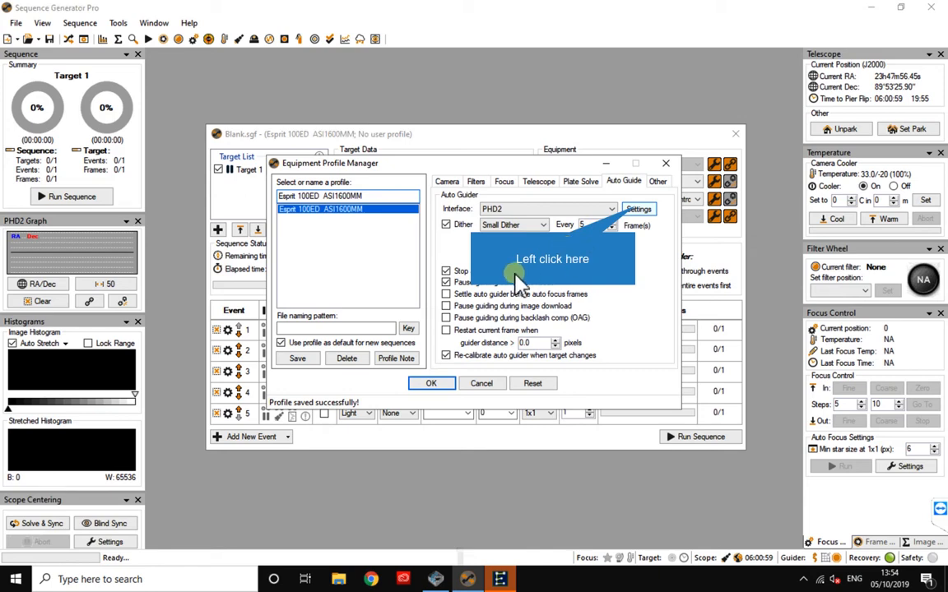
- Confirm the PHD2 connection settings with the EQ6-R Esprit 100ED (Hysteresis) Home equipment profile, and minimize the PHD2 Guiding window
left_click(640, 209)
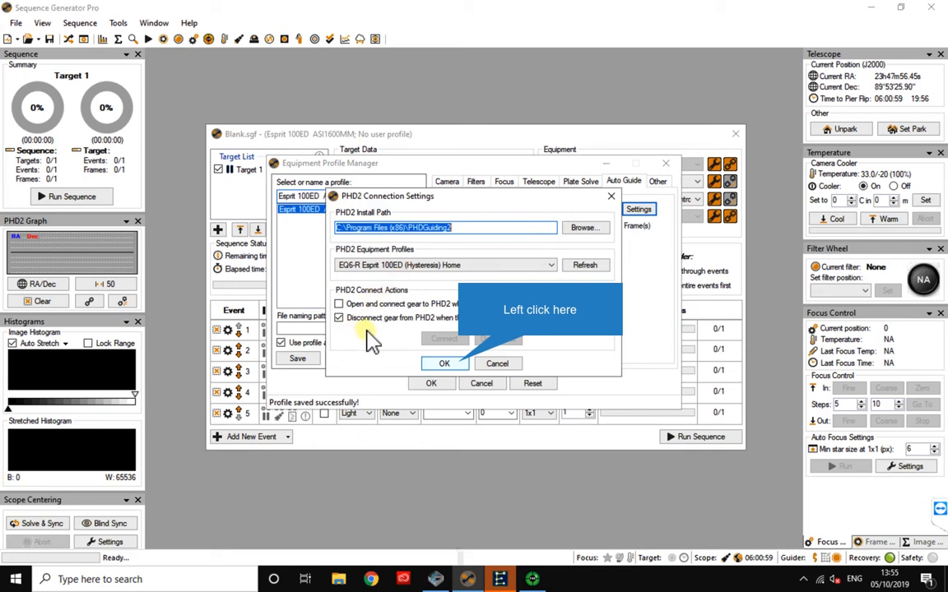
left_click(458, 367)
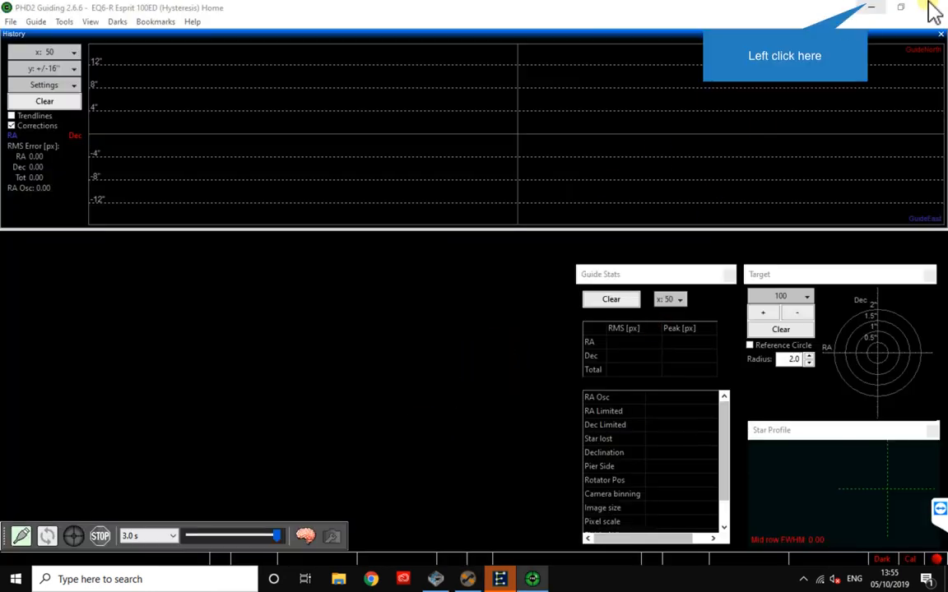
left_click(871, 7)
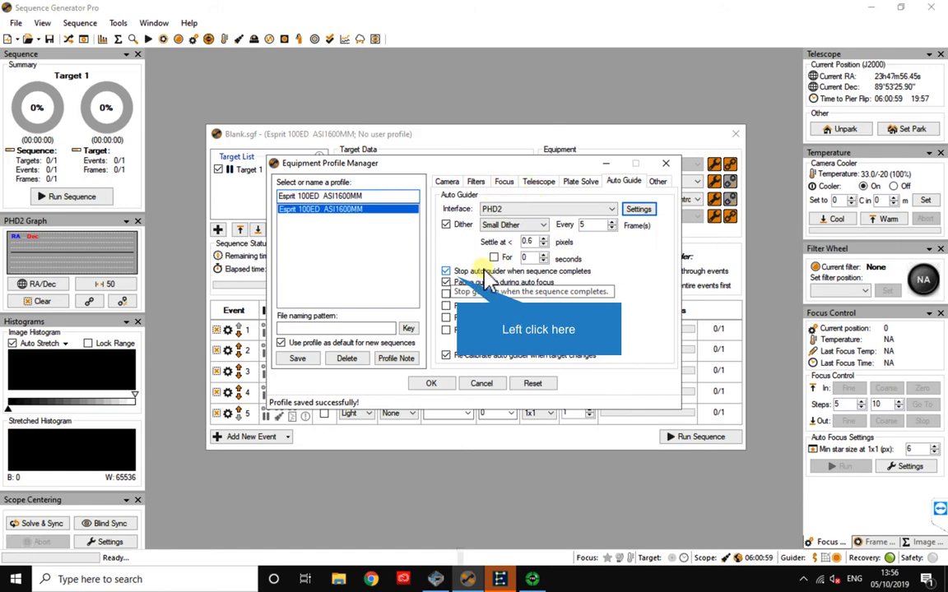
- Keep the auto guider set to stop when the sequence completes, and open the profile's other equipment options
left_click(455, 273)
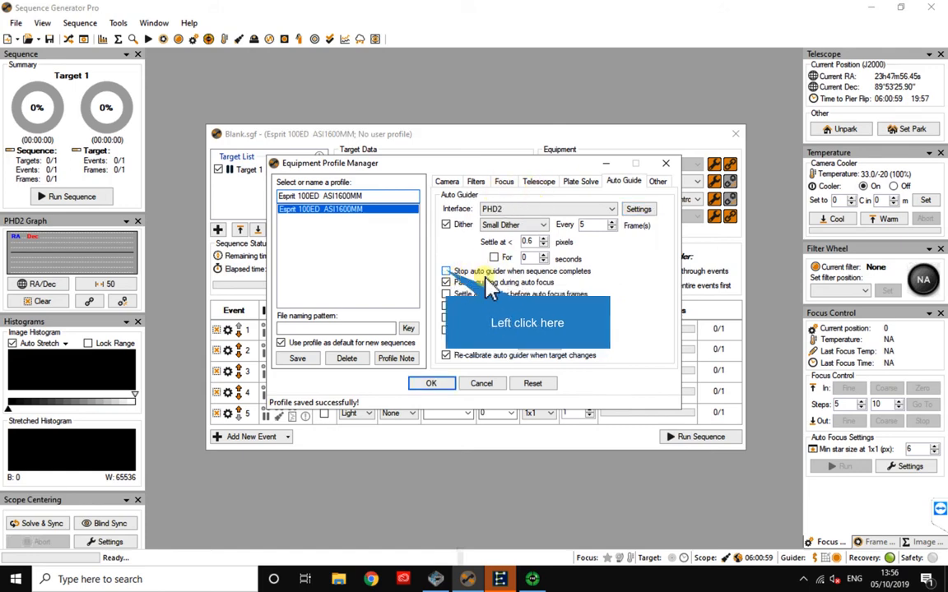
left_click(446, 270)
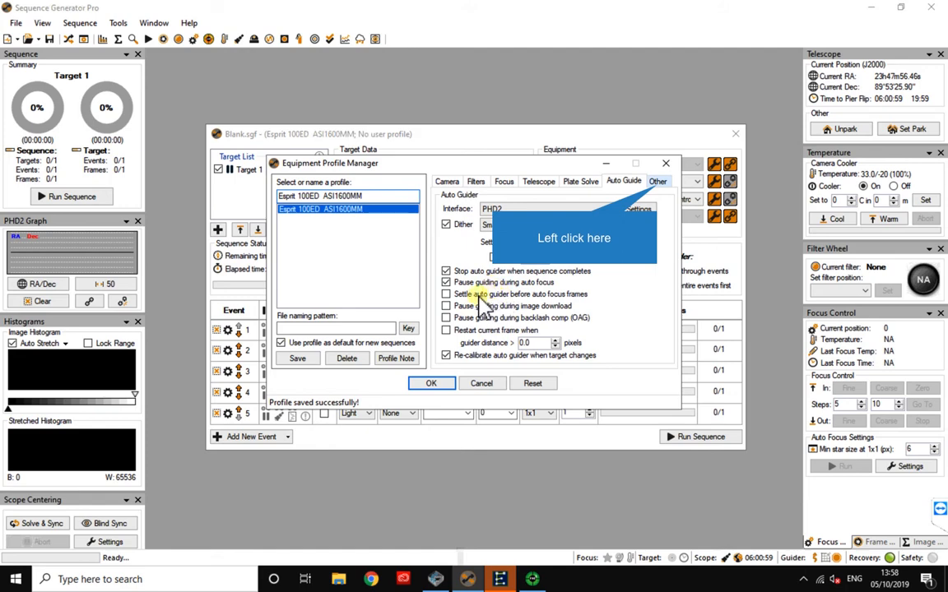
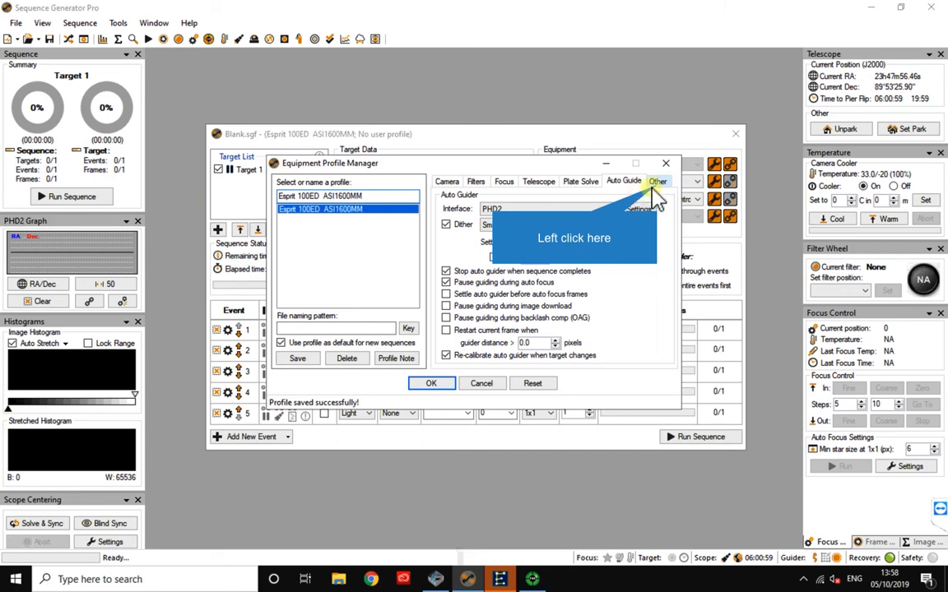
left_click(658, 183)
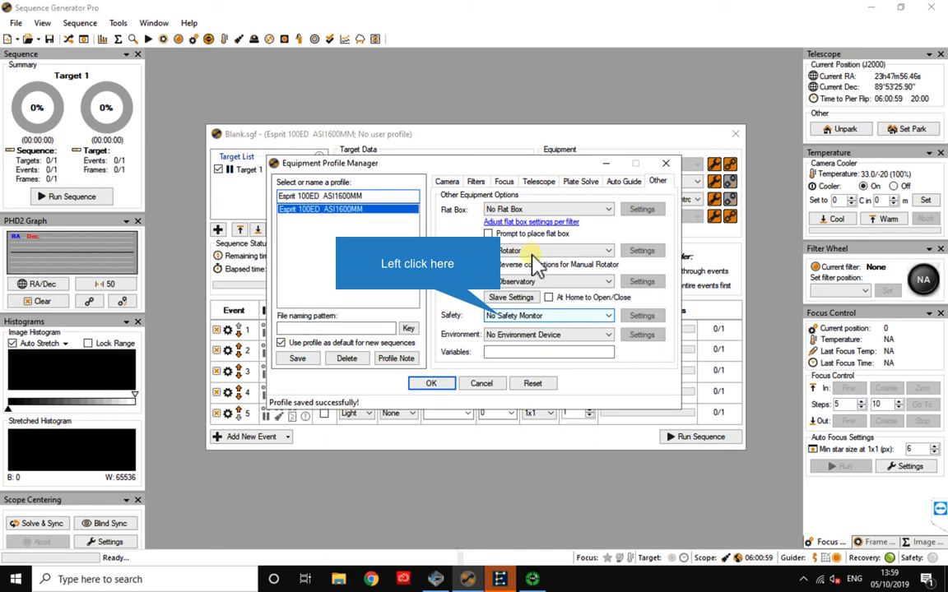
- Keep No Safety Monitor and No Environment Device in the equipment profile, and close the profile manager, answering Yes to the unsaved-profile prompt
left_click(502, 318)
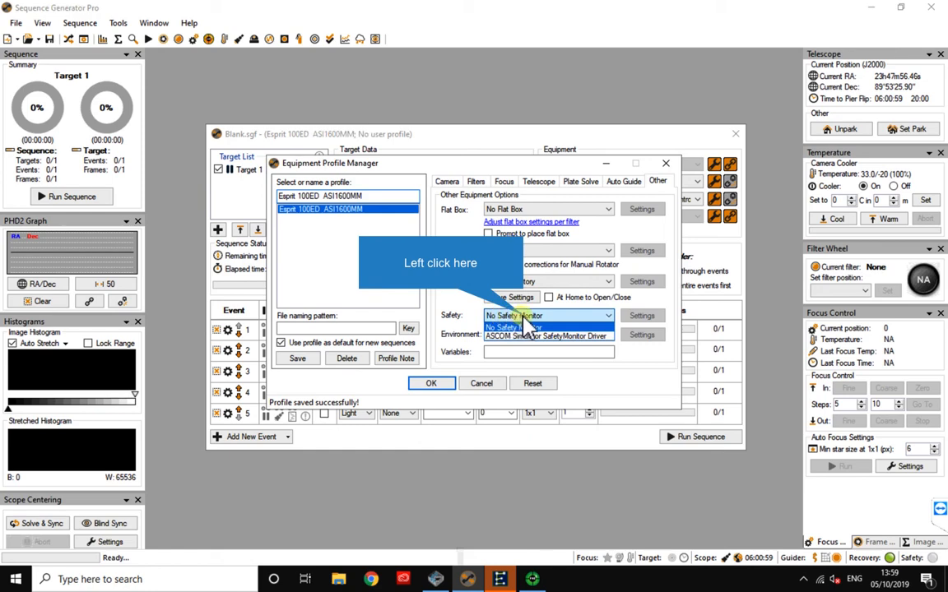
left_click(522, 328)
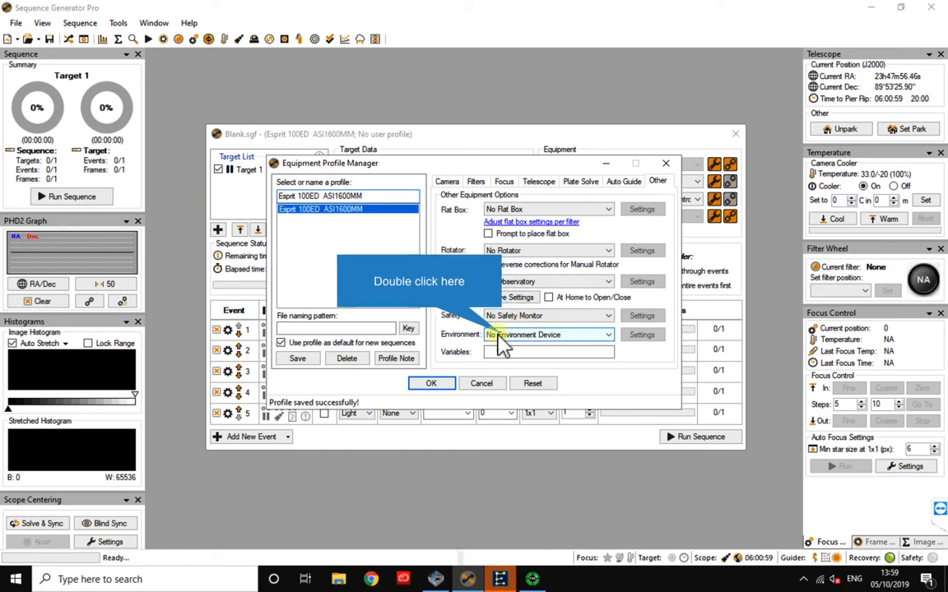
left_click(505, 337)
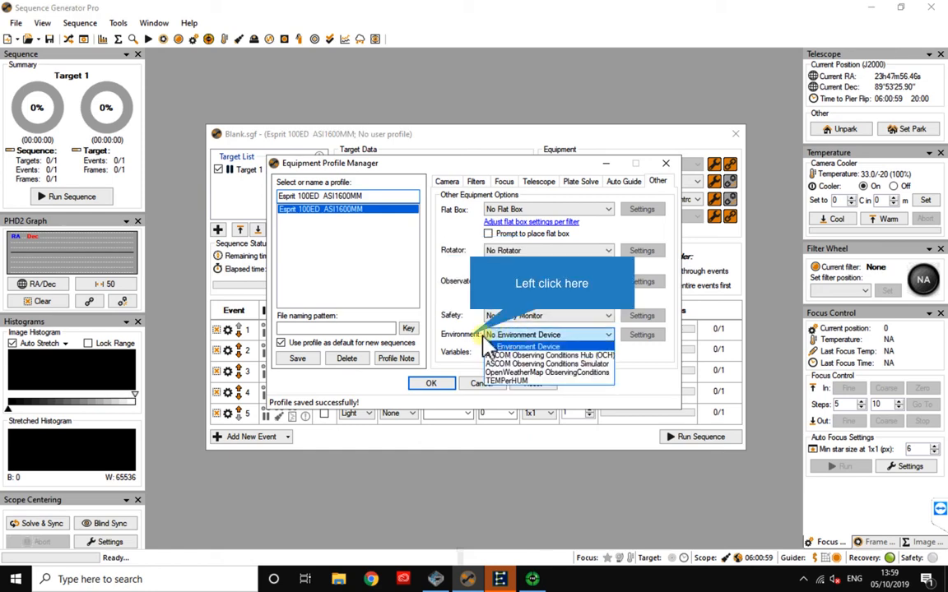
left_click(472, 335)
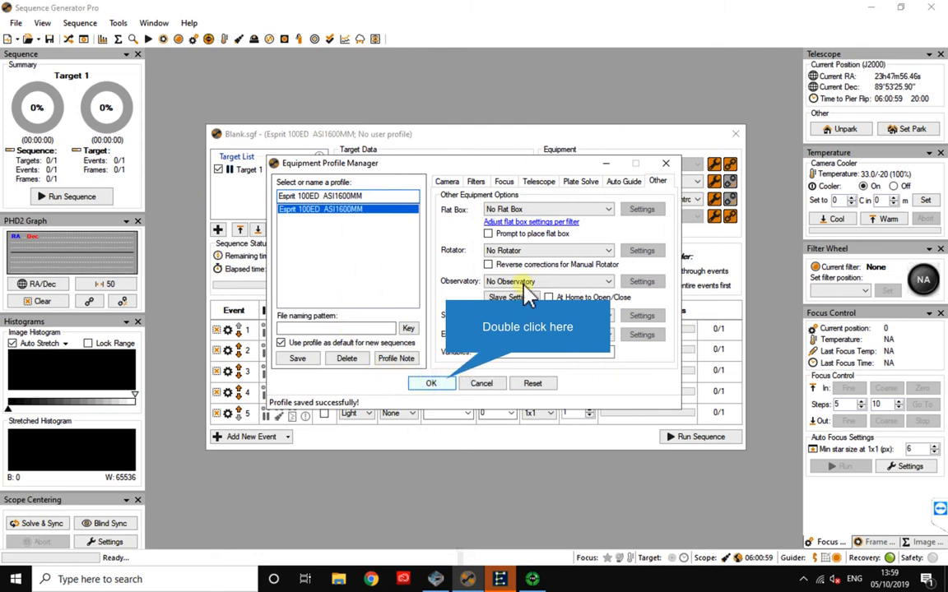
left_click(449, 383)
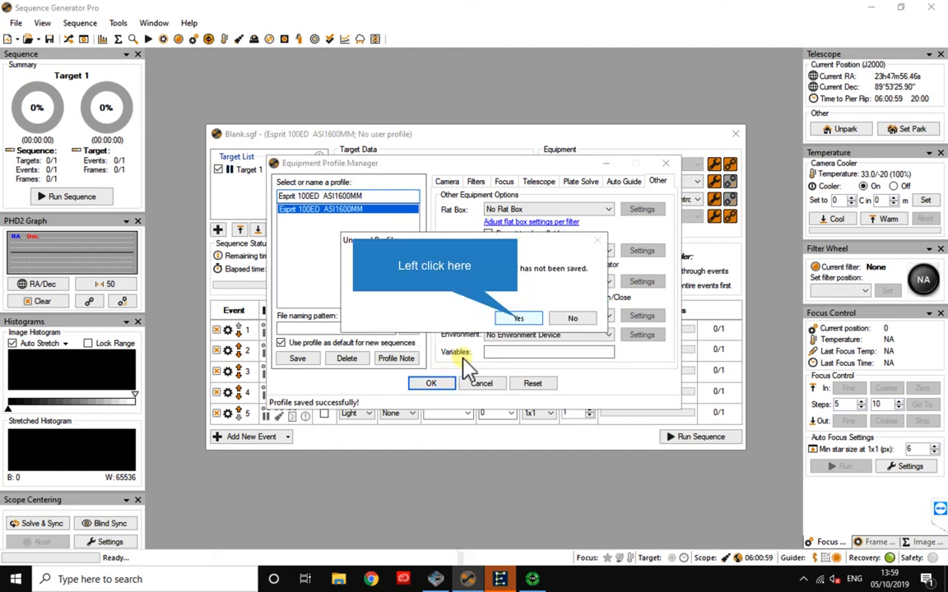
left_click(526, 319)
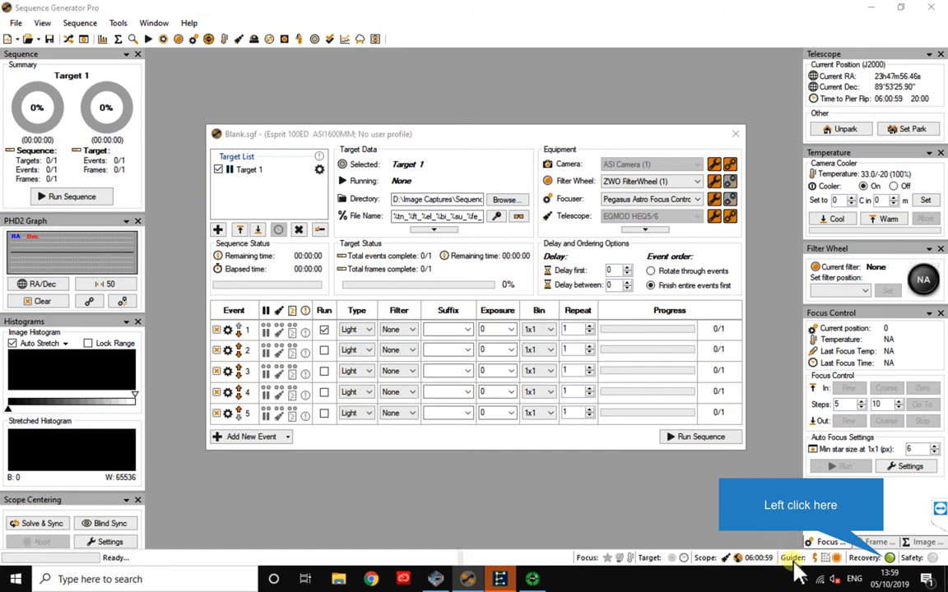
- Open the recovery options and review the general options and the default sequence settings
double_click(888, 559)
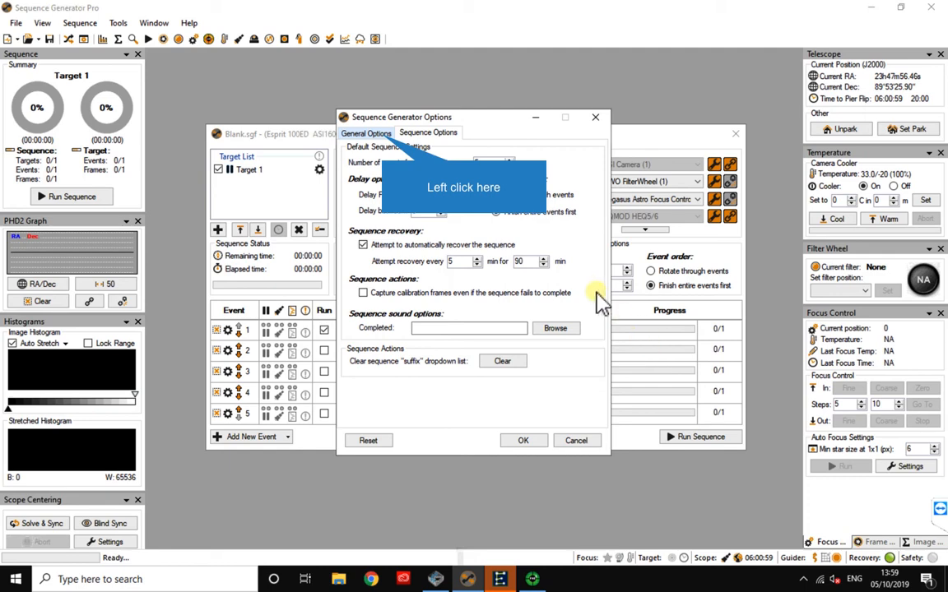
left_click(366, 133)
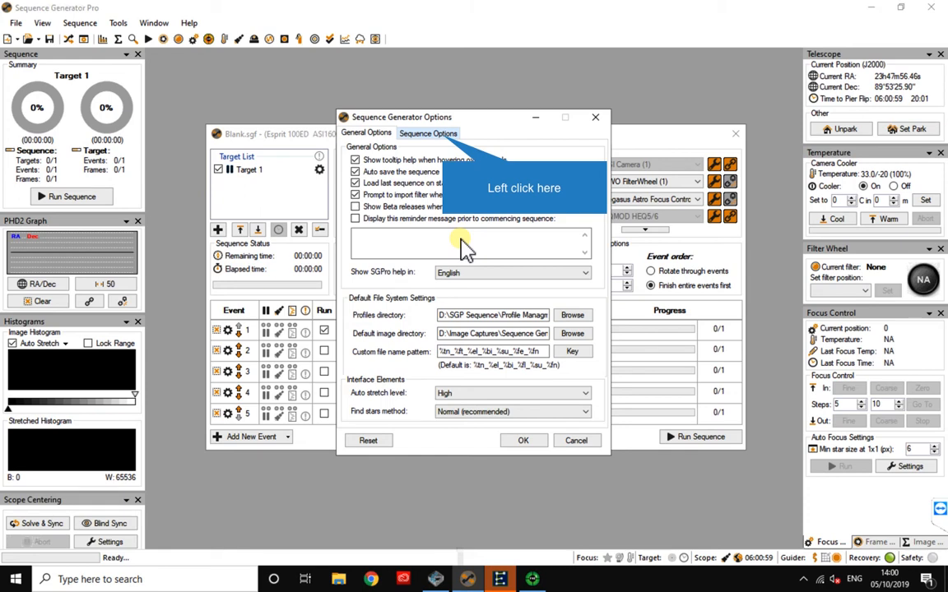
left_click(436, 136)
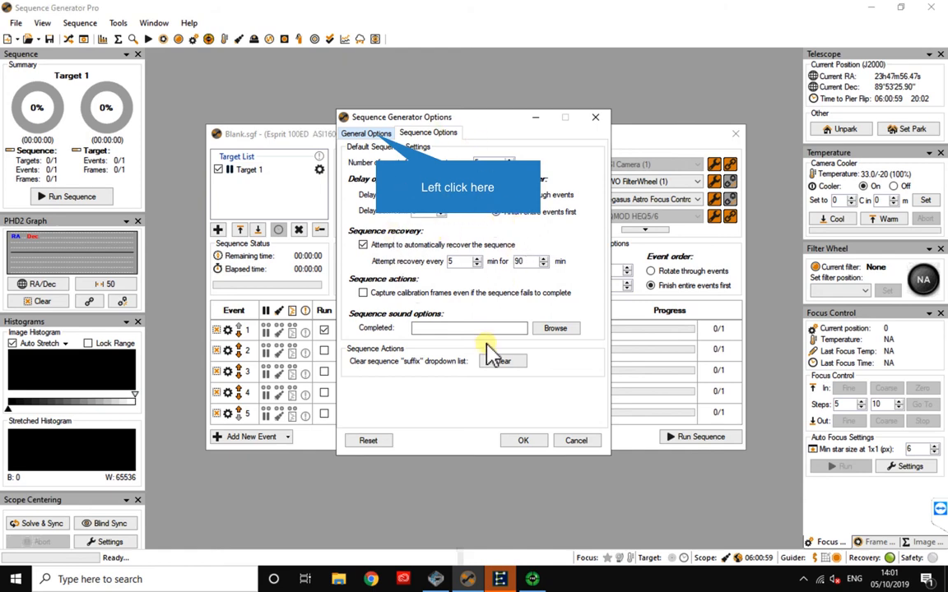
- Check the key for the custom file name pattern, confirm the options, and preview the sample image path for Target 1
left_click(368, 134)
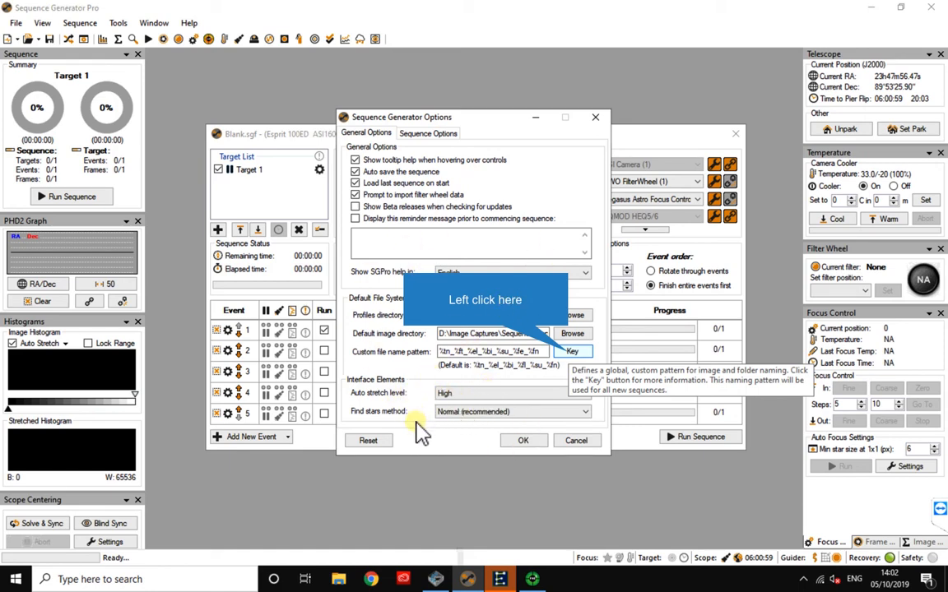
left_click(571, 354)
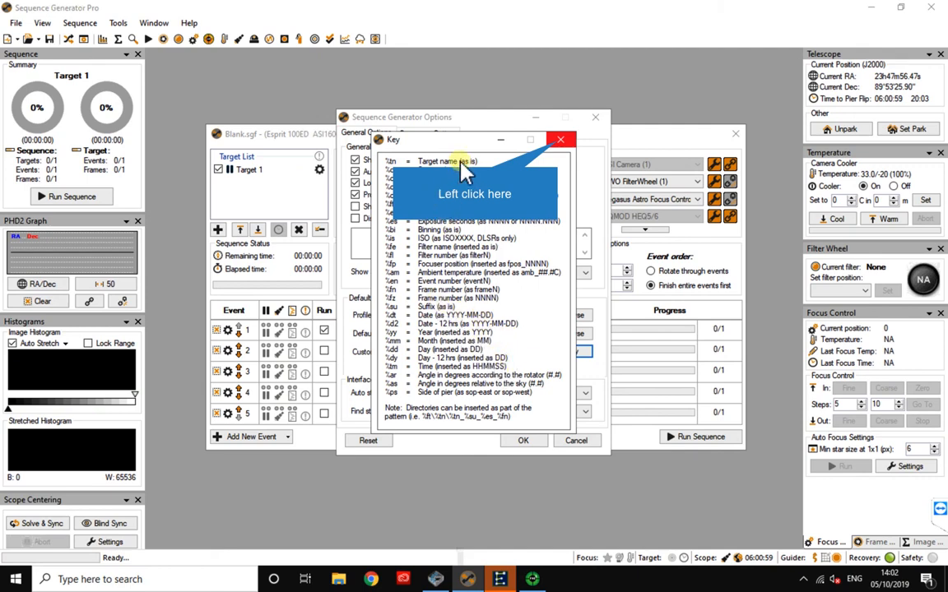
left_click(560, 144)
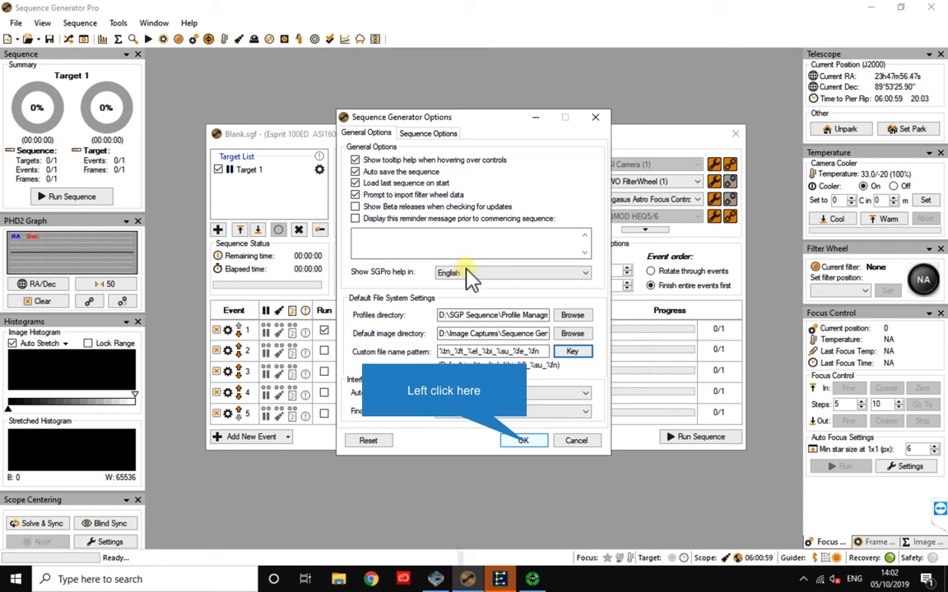
left_click(525, 451)
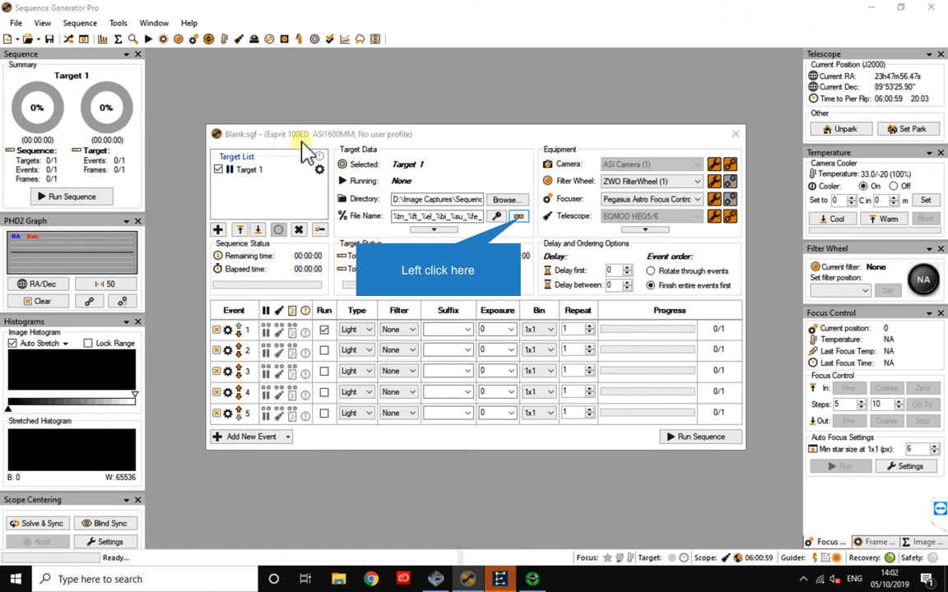
left_click(518, 217)
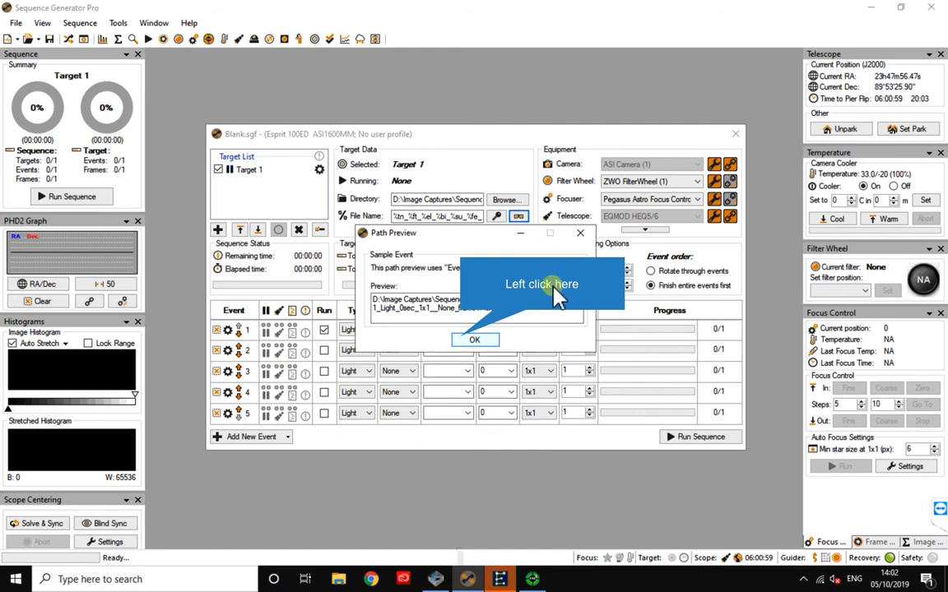
left_click(474, 340)
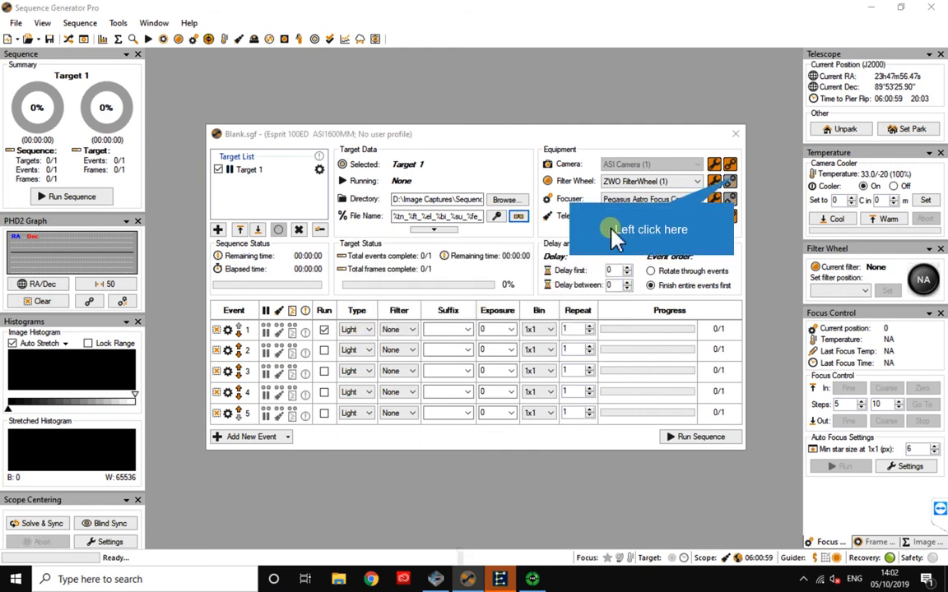
- Connect the ZWO FilterWheel (1) and the Pegasus Astro focuser, and select Target 1 in the target list
left_click(732, 178)
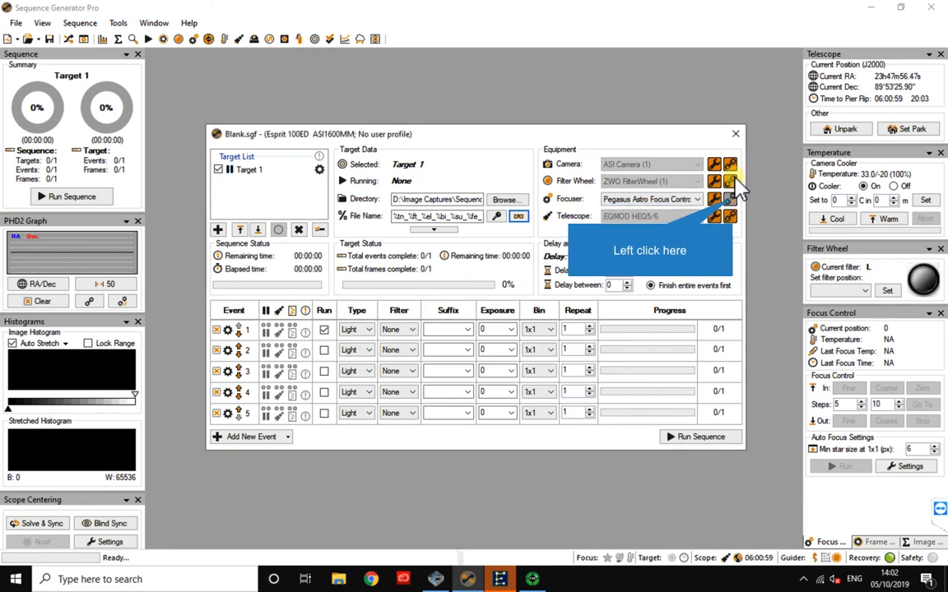
left_click(734, 200)
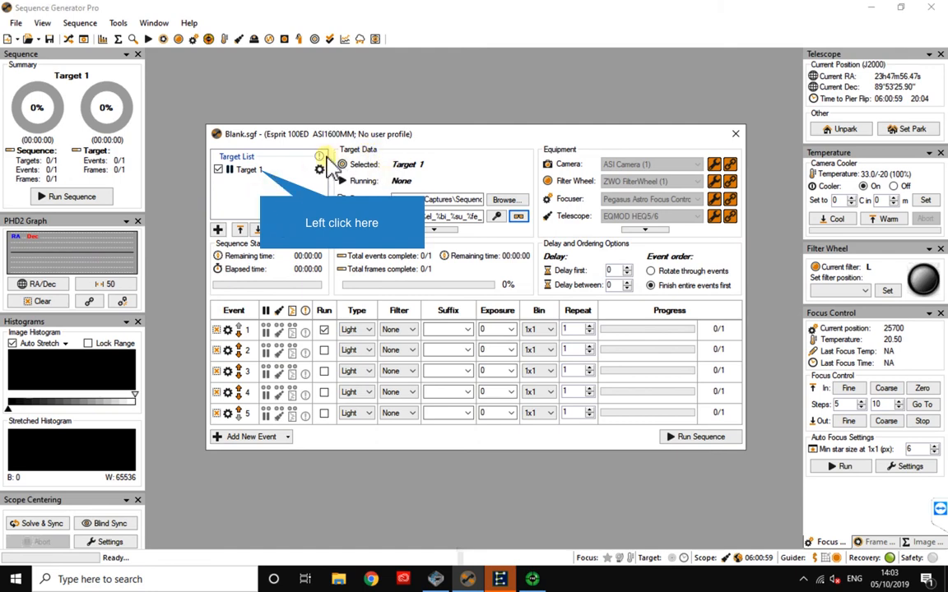
left_click(261, 173)
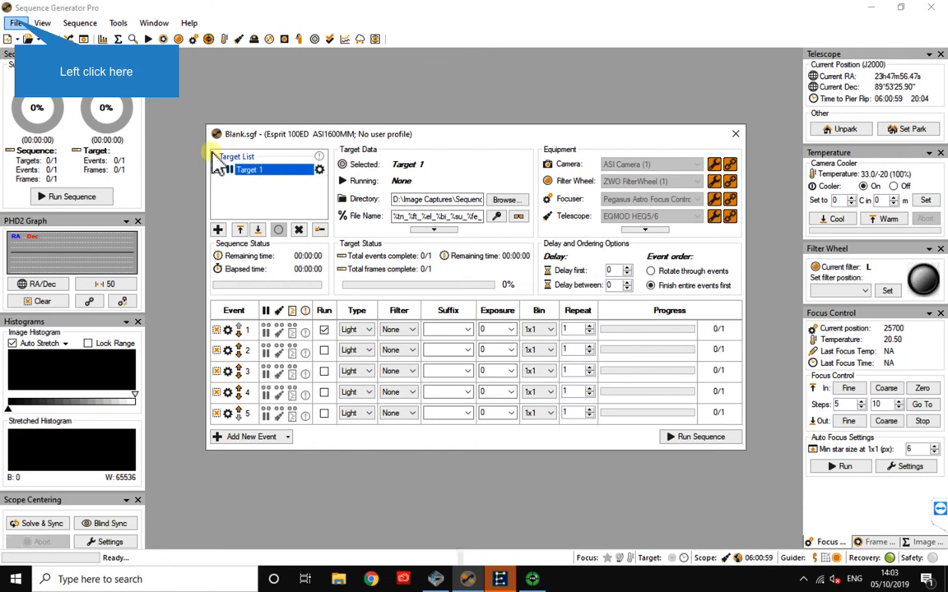
- Try to open the M31 Andromeda Galaxy 1 Night Sequence file from the SGP Sequence folder
left_click(16, 23)
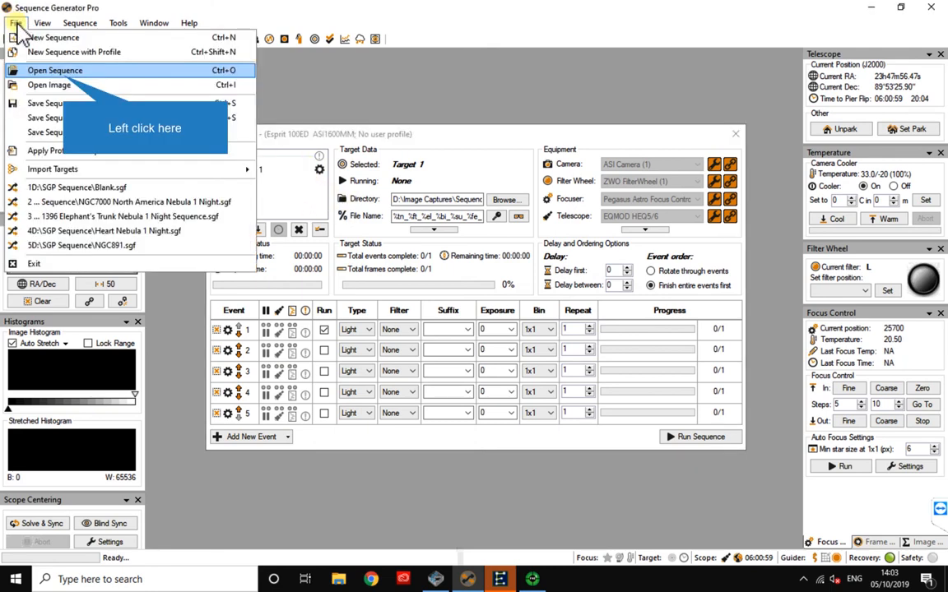
left_click(58, 71)
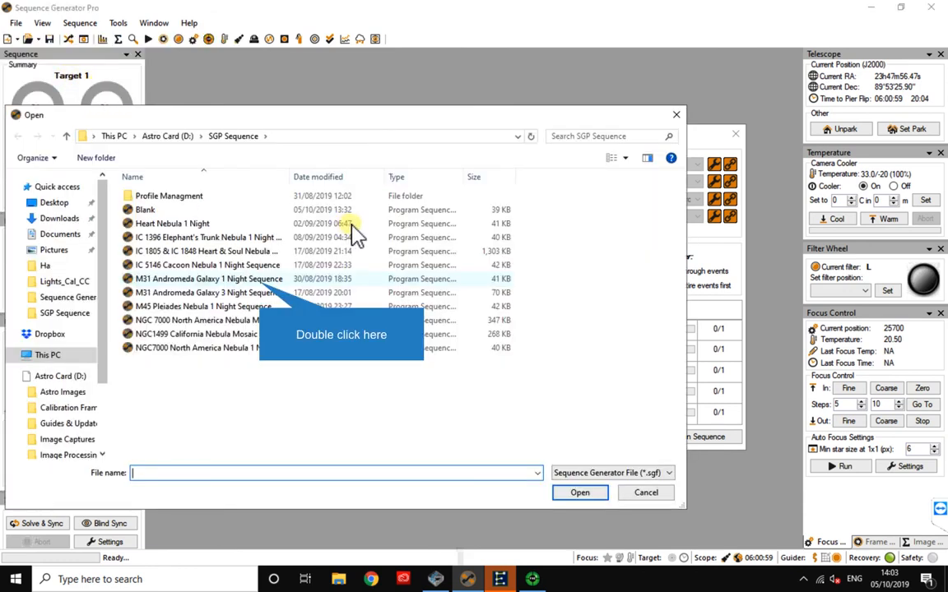
double_click(255, 282)
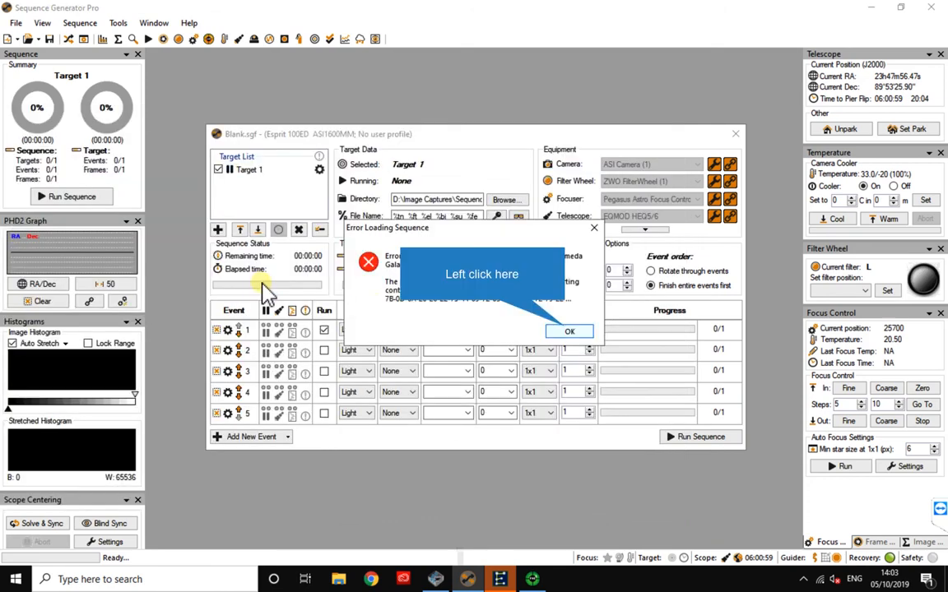
left_click(569, 332)
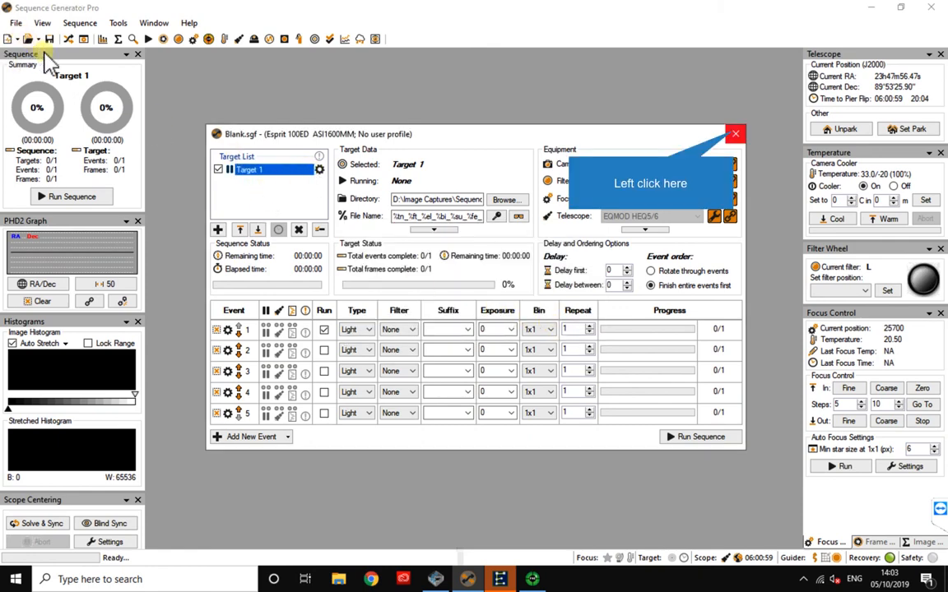
- Close the Blank sequence and open the IC 1396 Elephant's Trunk Nebula 1 Night Sequence file
left_click(735, 134)
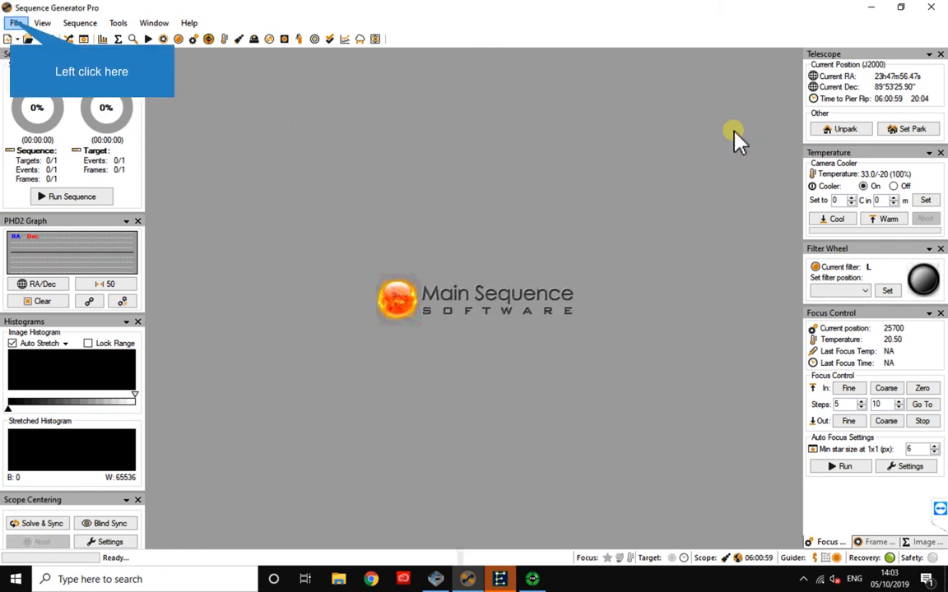
left_click(15, 23)
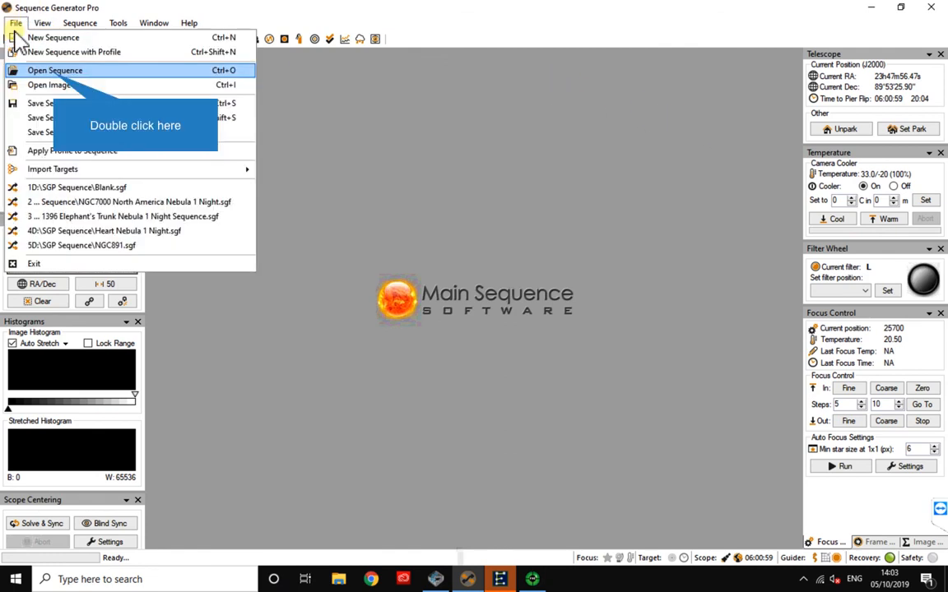
left_click(54, 71)
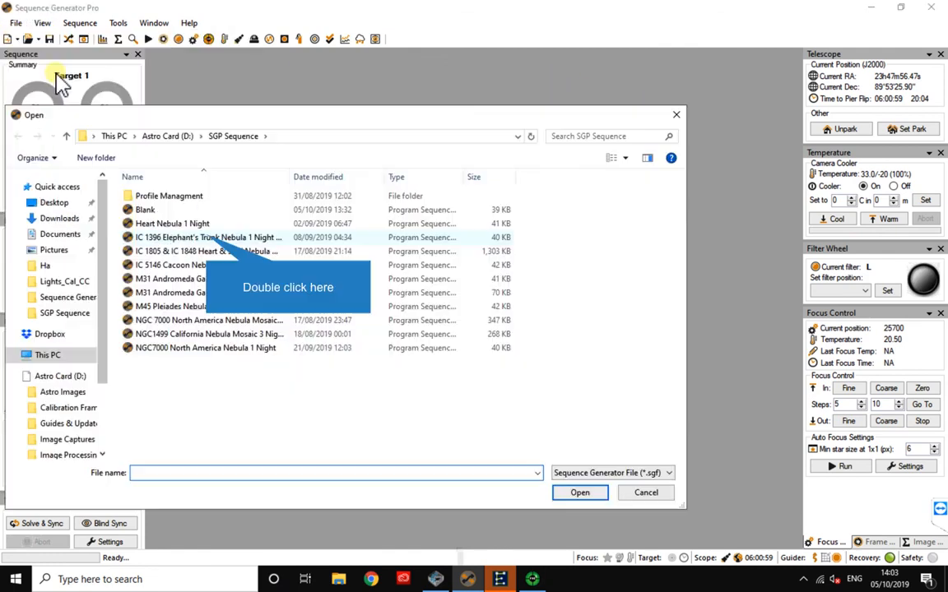
double_click(210, 238)
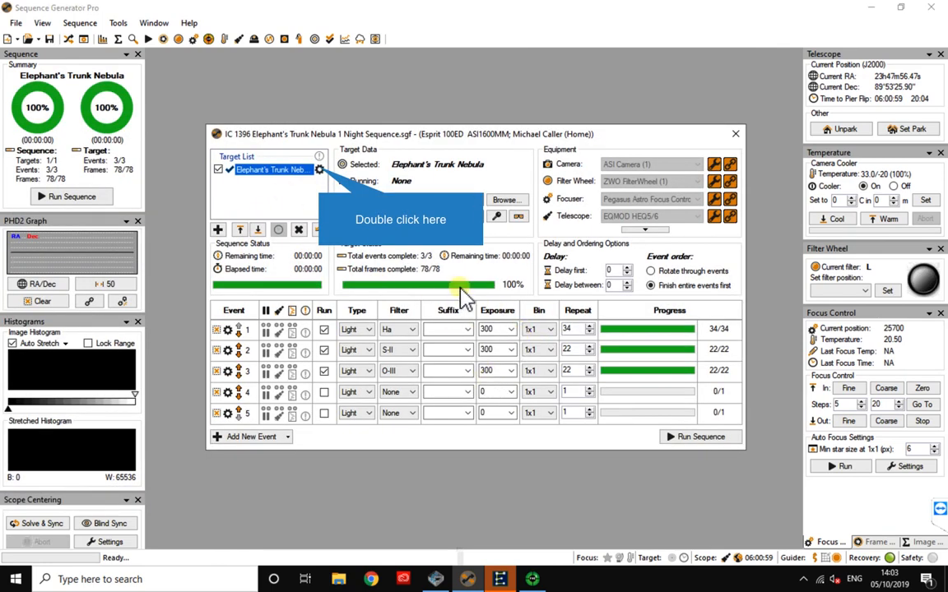
- Set the Elephant's Trunk Nebula target to both slew to and center on when the target starts
double_click(319, 170)
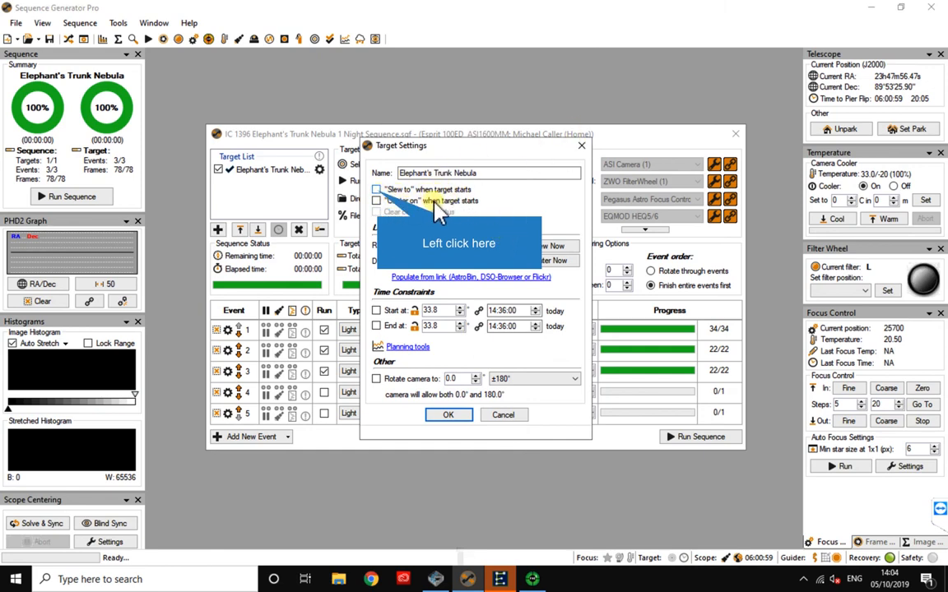
left_click(376, 191)
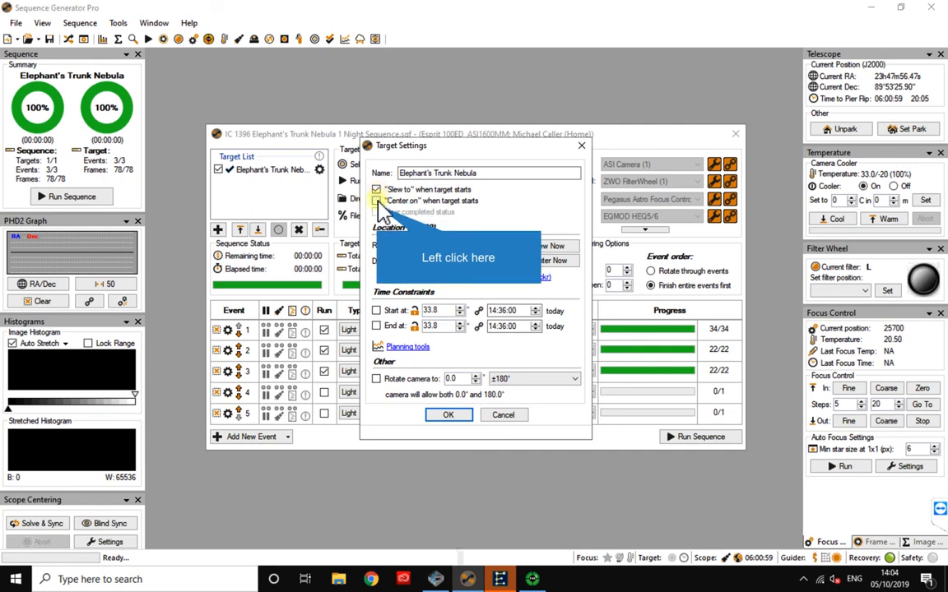
left_click(376, 202)
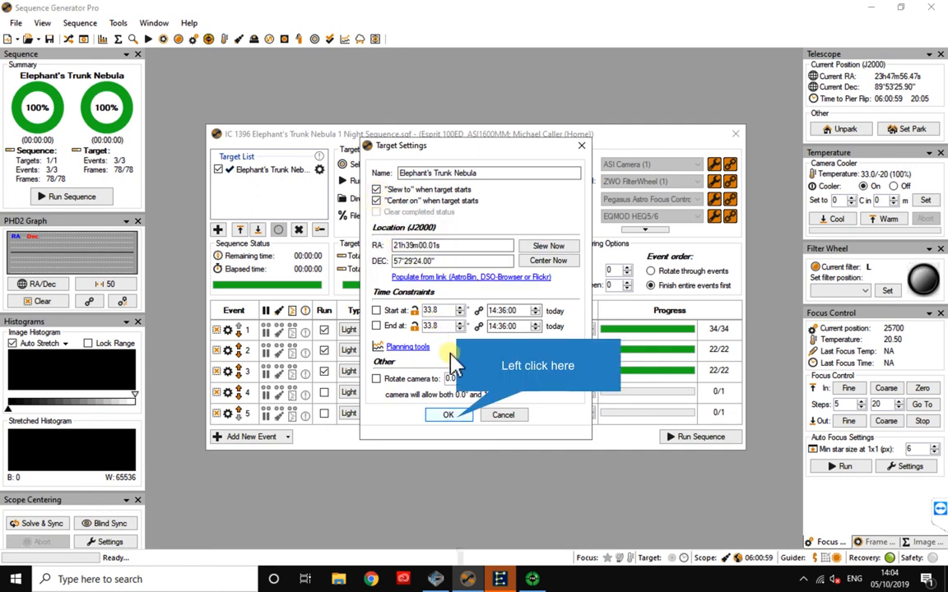
left_click(451, 416)
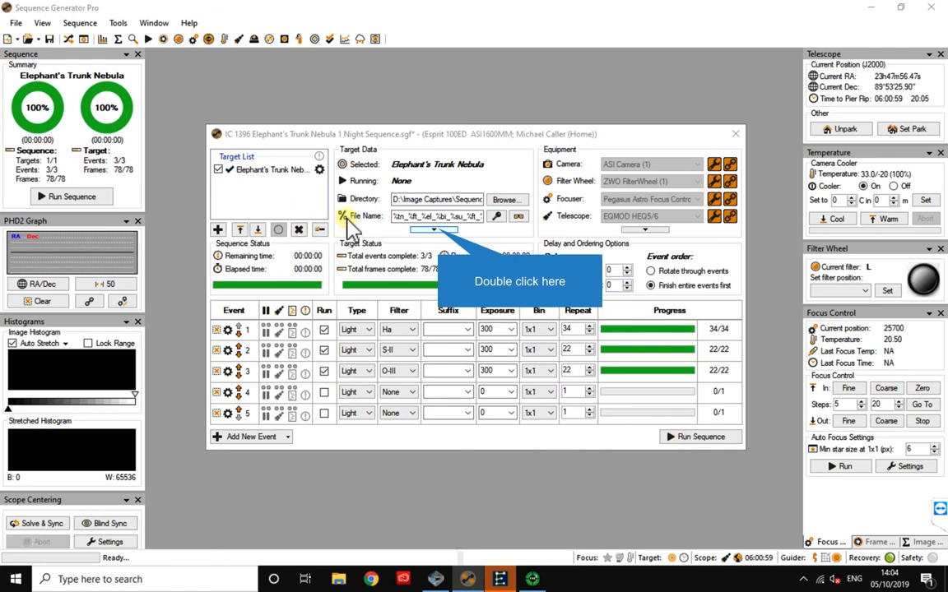
- Expand the target data to show the sequence's user profile, and check the additional equipment list
double_click(436, 232)
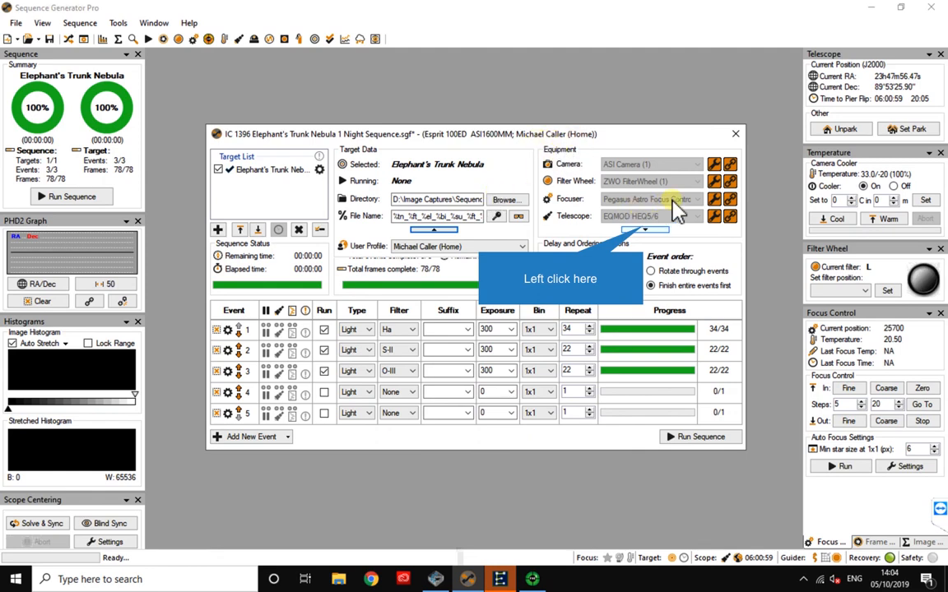
left_click(645, 229)
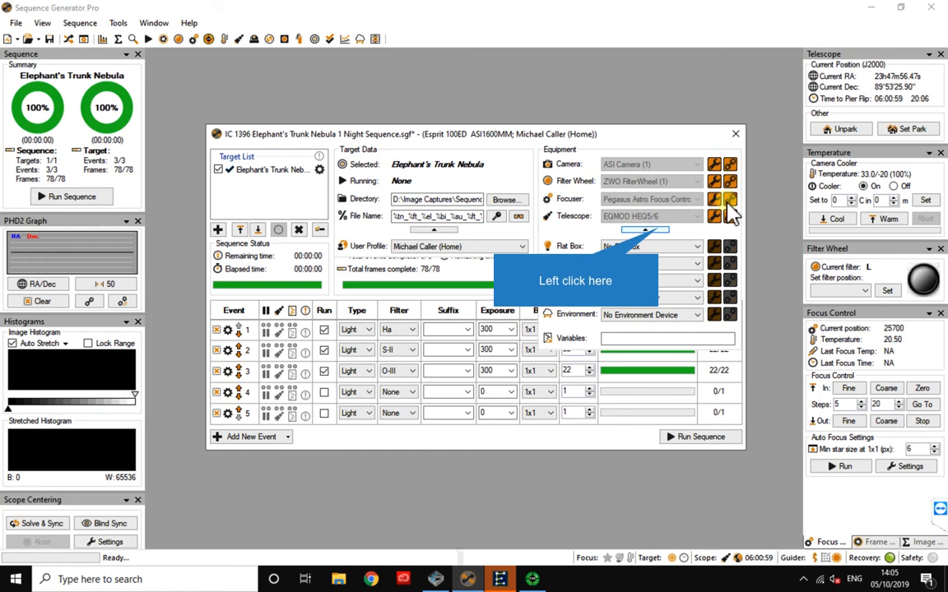
left_click(645, 229)
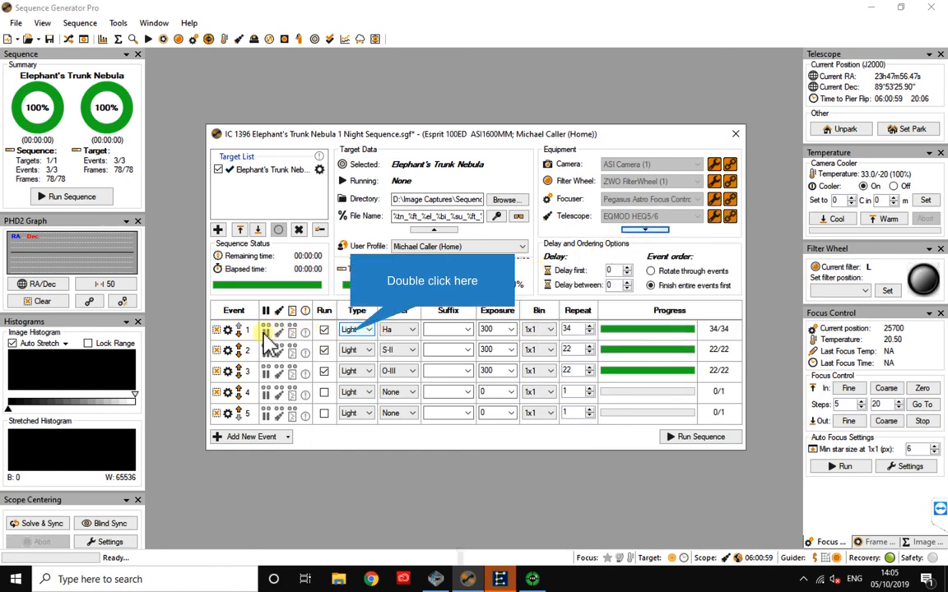
- Keep Light as the frame type of event 1 in the Elephant's Trunk Nebula sequence
double_click(350, 334)
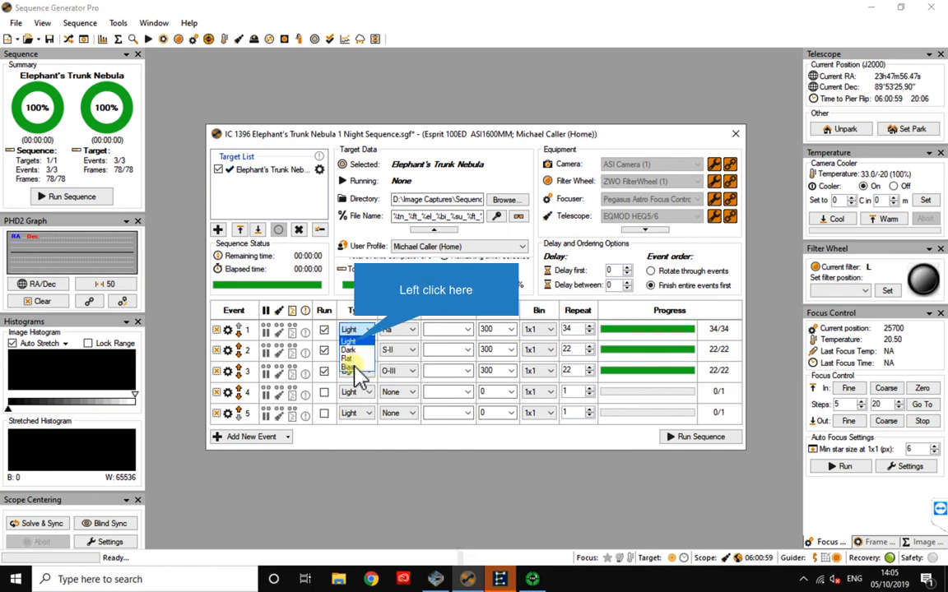
left_click(356, 339)
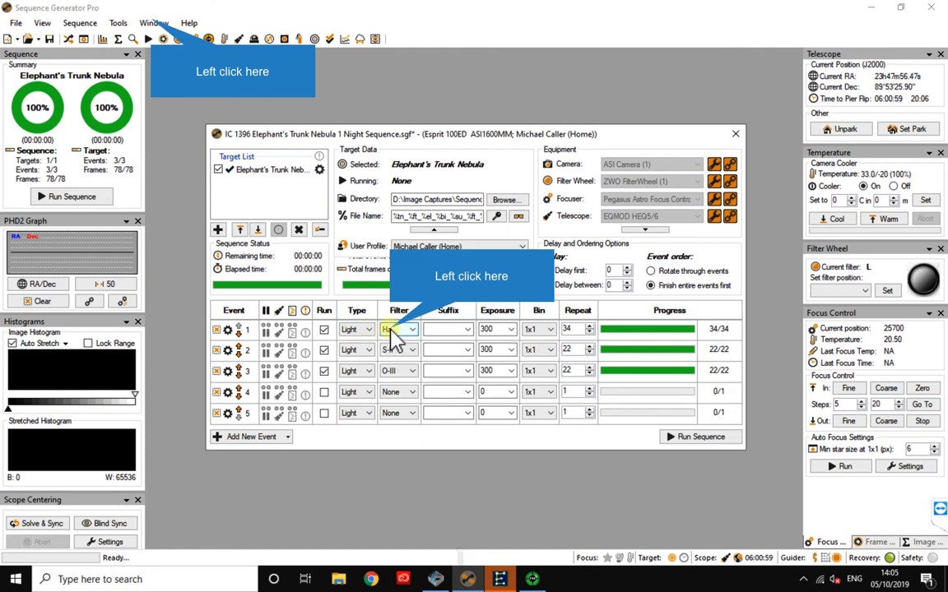
- Keep Ha as the filter of event 1 and enter 300 seconds as its exposure length
left_click(389, 330)
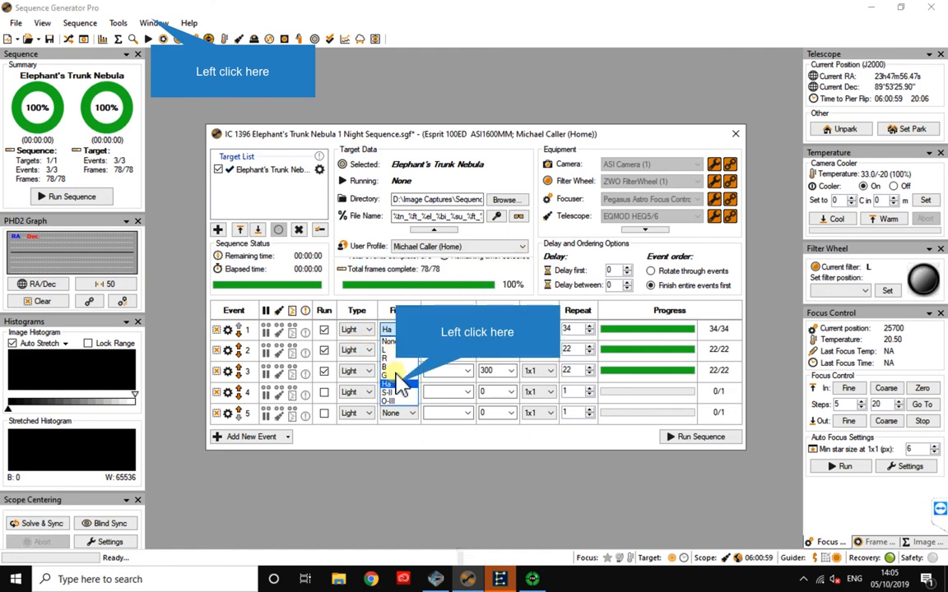
left_click(389, 383)
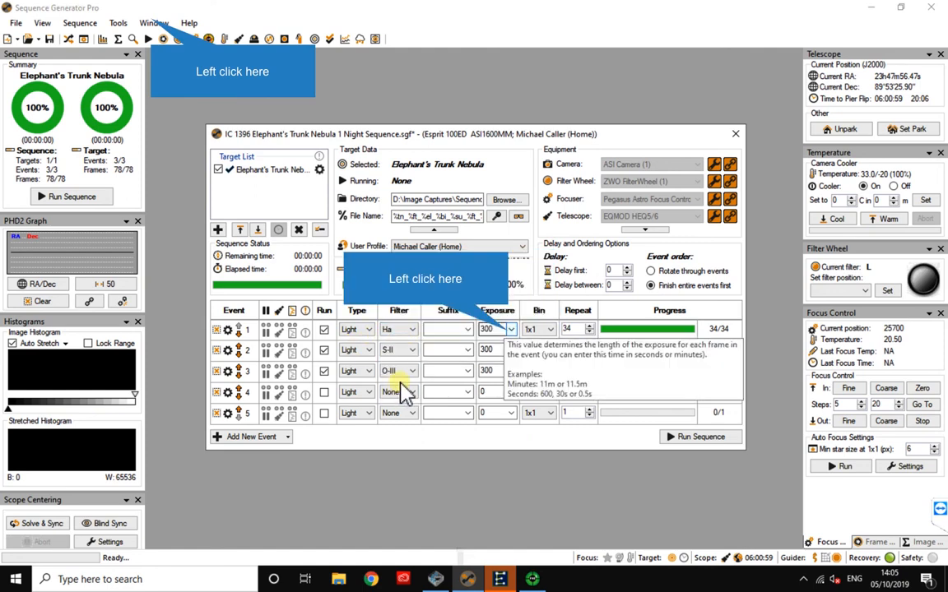
left_click(510, 331)
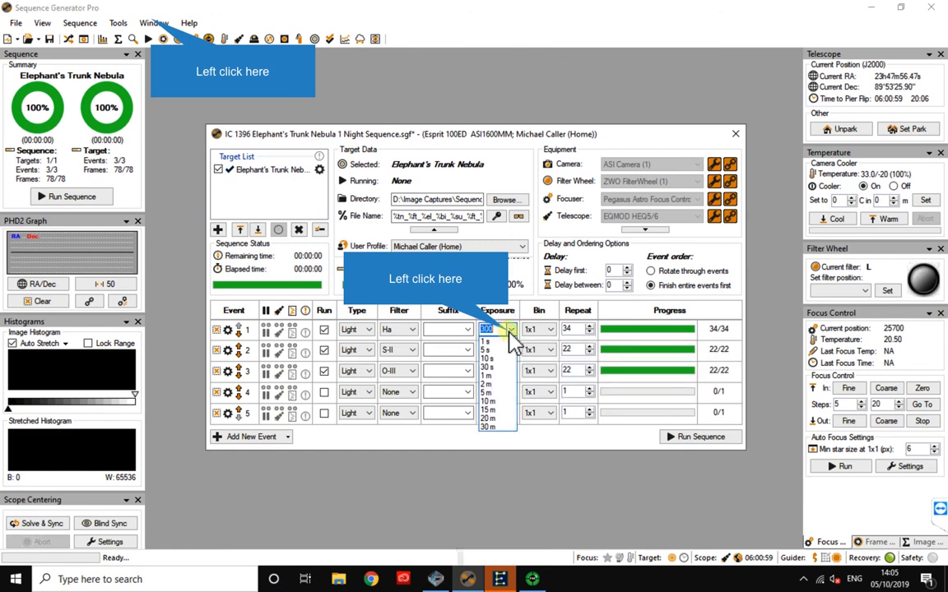
left_click(509, 332)
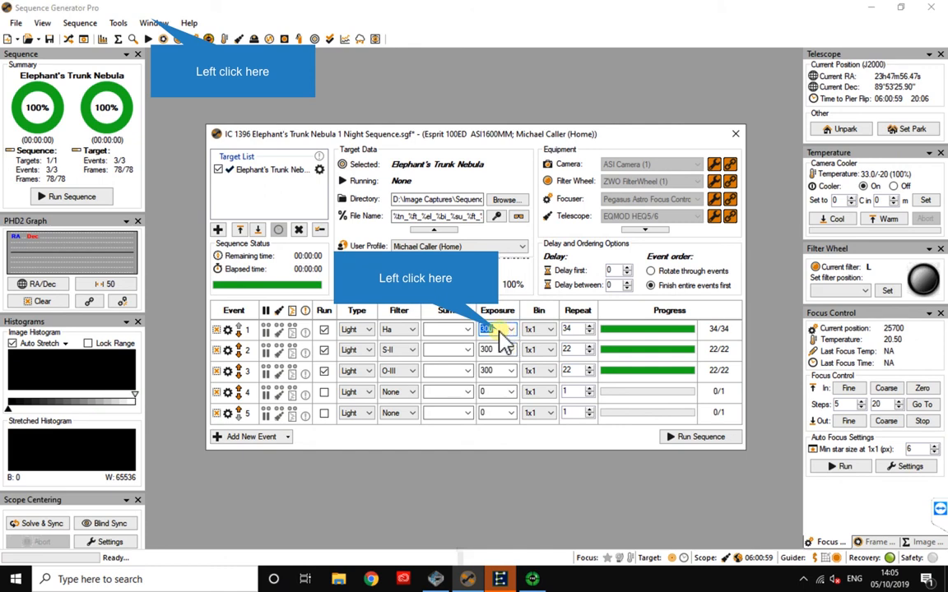
left_click(499, 331)
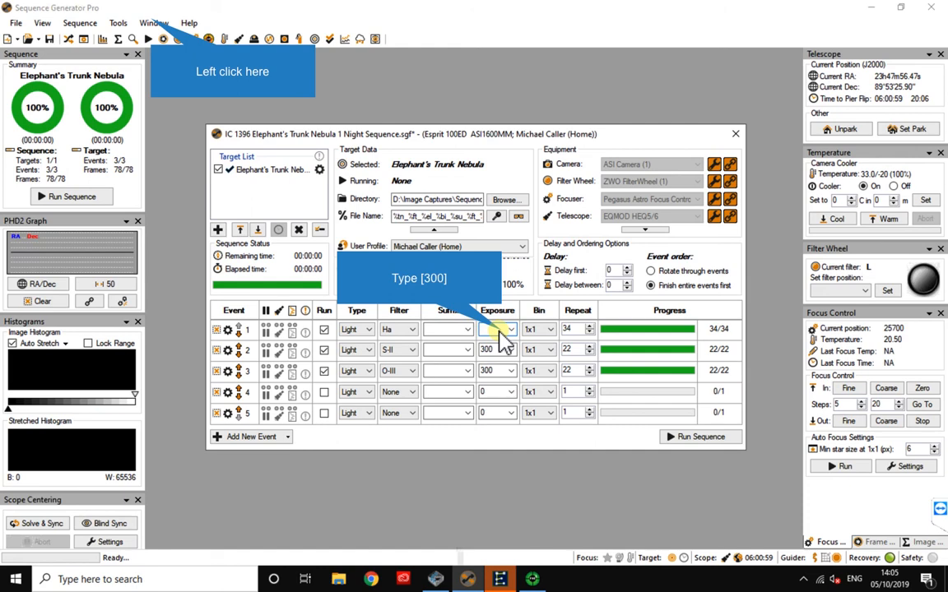
type("300")
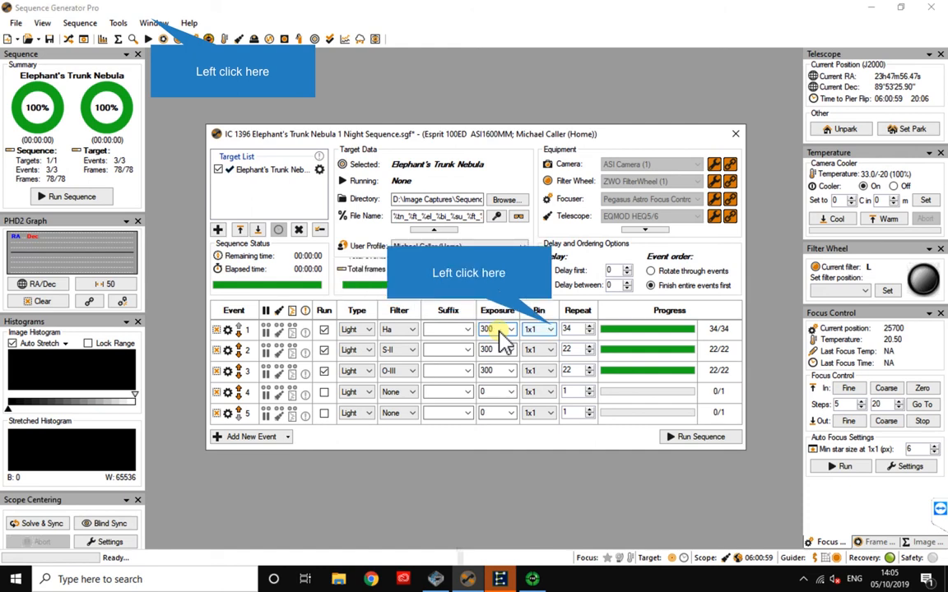
- Keep the binning of event 1 at 1x1 in the Elephant's Trunk Nebula sequence
left_click(551, 330)
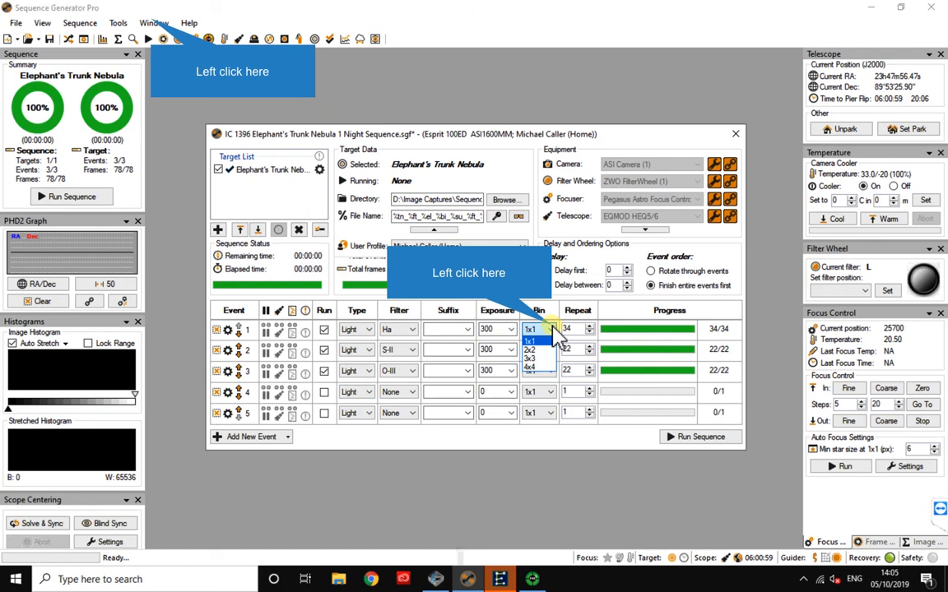
left_click(554, 339)
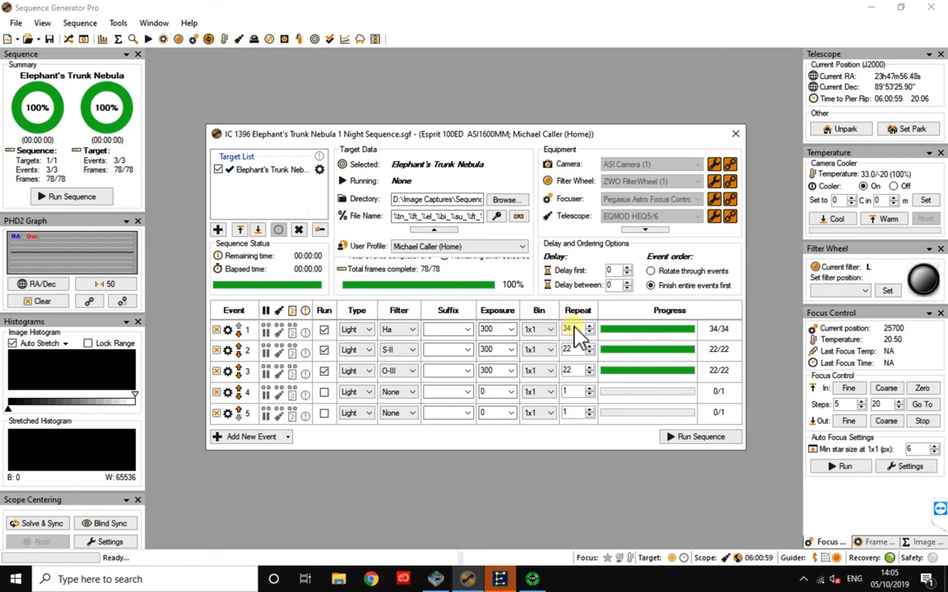